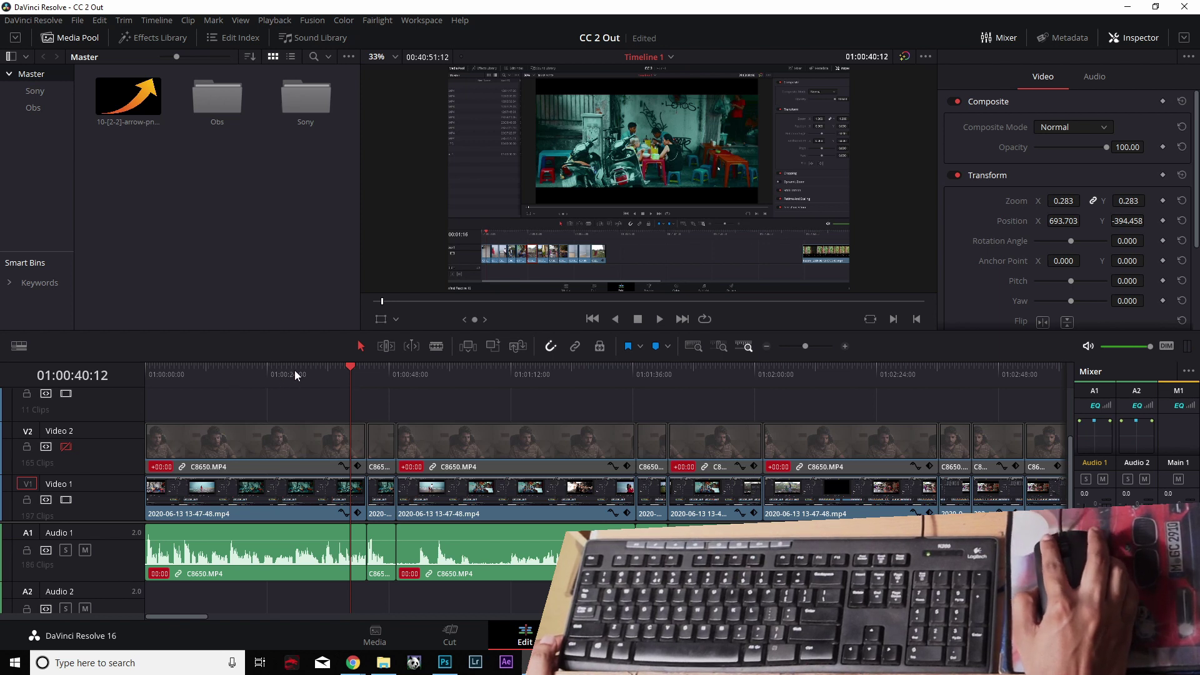
Step: Scrub the playhead back to 01:00:12:07 and open the DaVinci Resolve application menu
{"action": "left_click", "coordinate": [234, 372]}
{"action": "left_click_drag", "start_coordinate": [234, 370], "coordinate": [207, 364]}
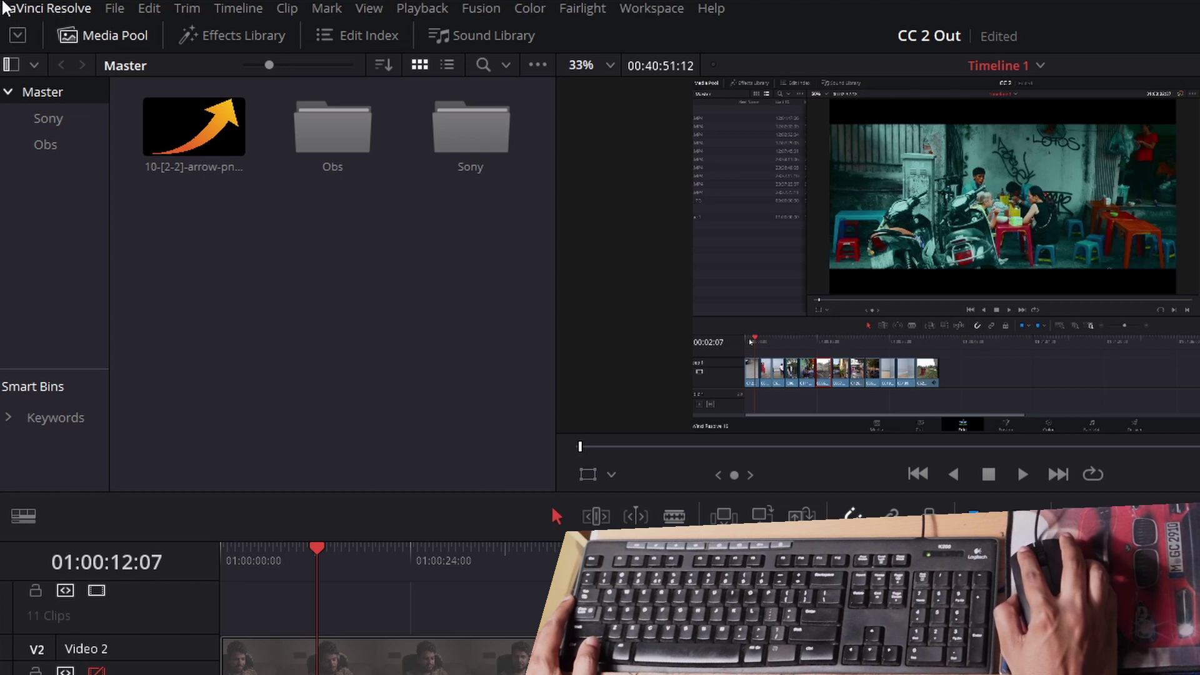
{"action": "left_click", "coordinate": [35, 8]}
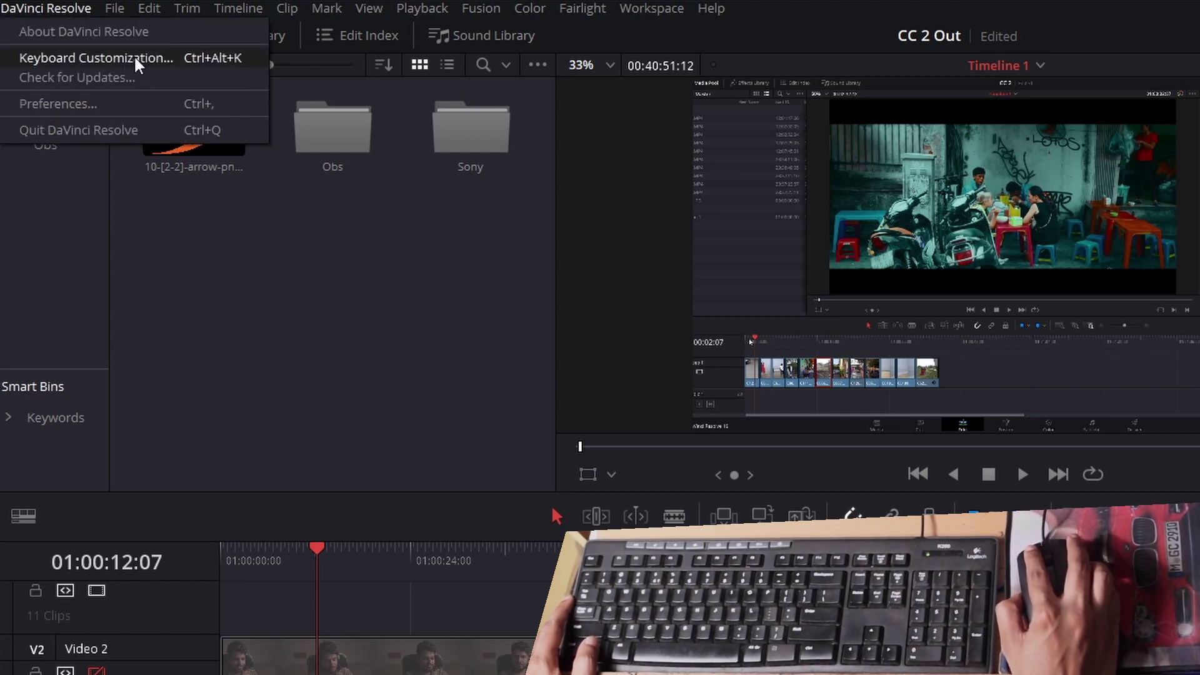
Step: Open Keyboard Customization and try the Final Cut Pro X, then Premiere Pro, shortcut presets
{"action": "left_click", "coordinate": [163, 56]}
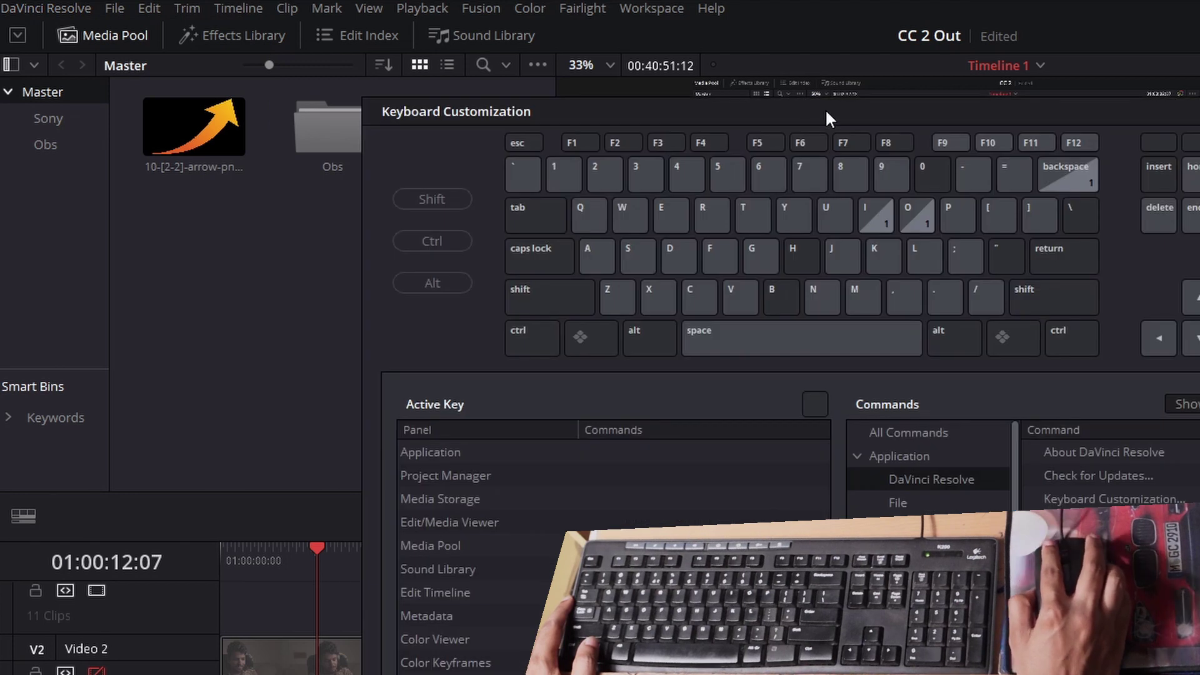
{"action": "left_click_drag", "start_coordinate": [825, 109], "coordinate": [803, 104]}
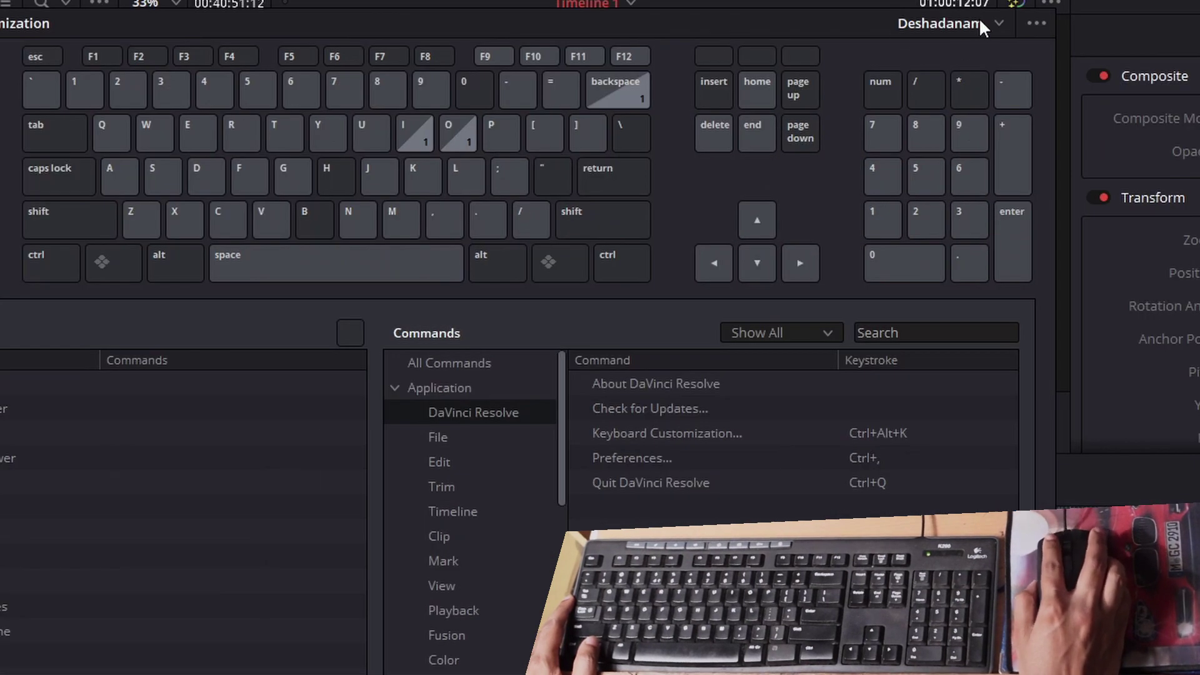
{"action": "left_click", "coordinate": [998, 24]}
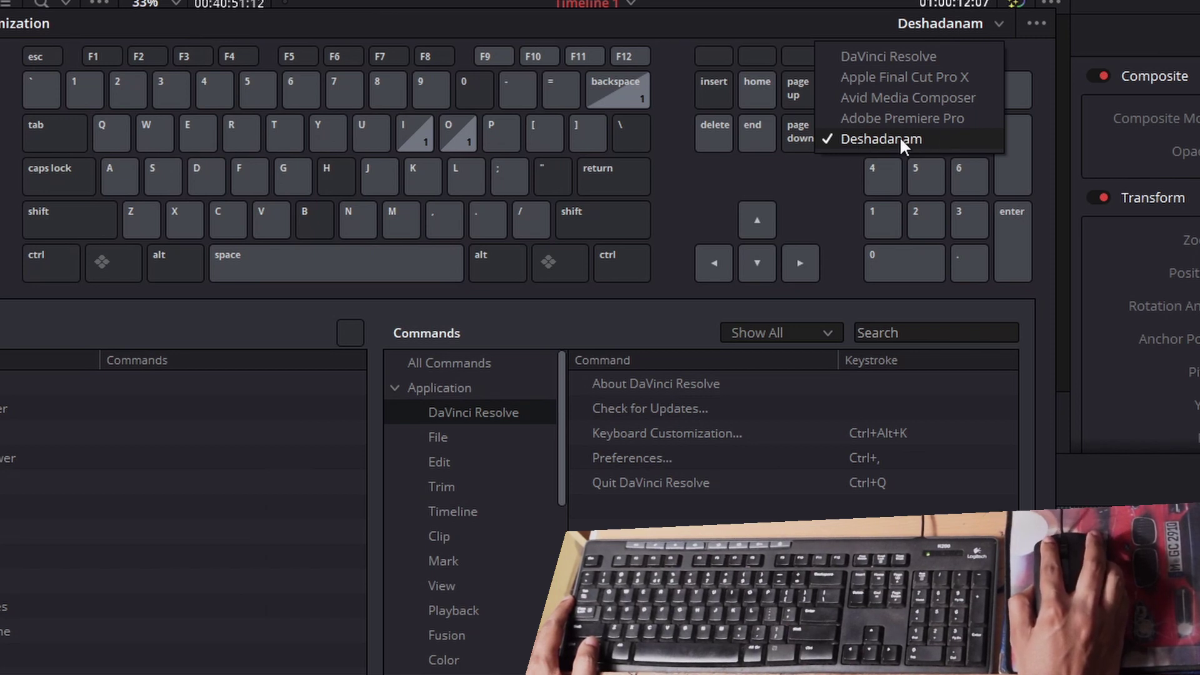
{"action": "left_click", "coordinate": [871, 77]}
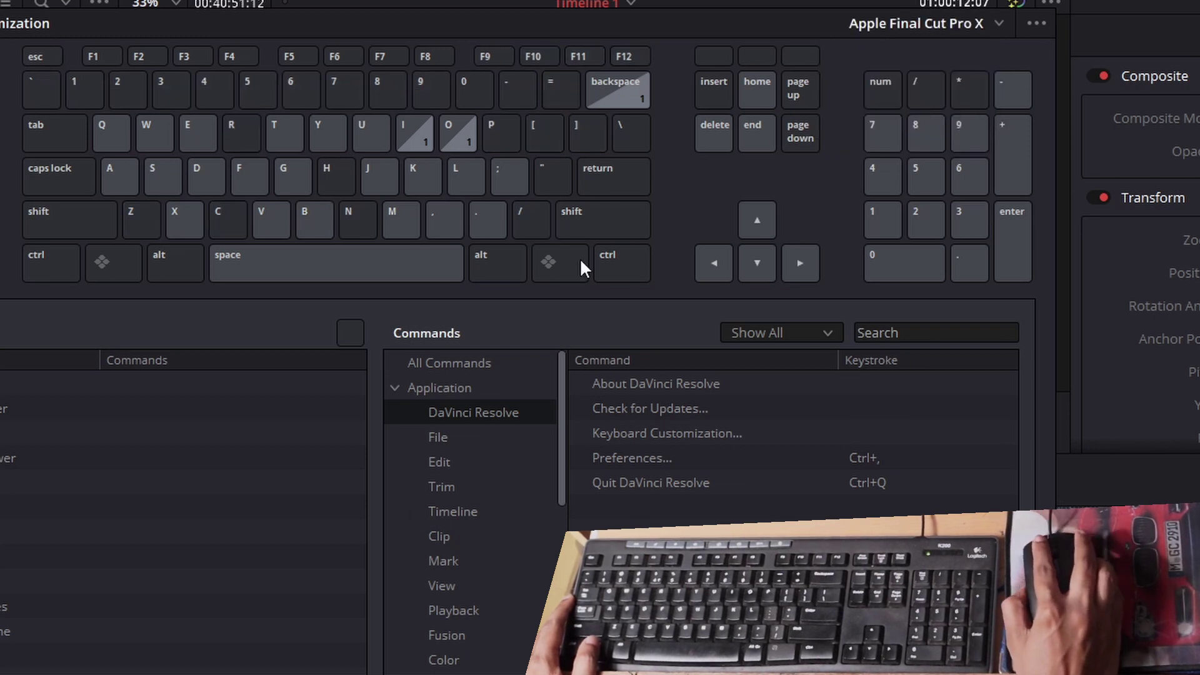
{"action": "left_click", "coordinate": [998, 25]}
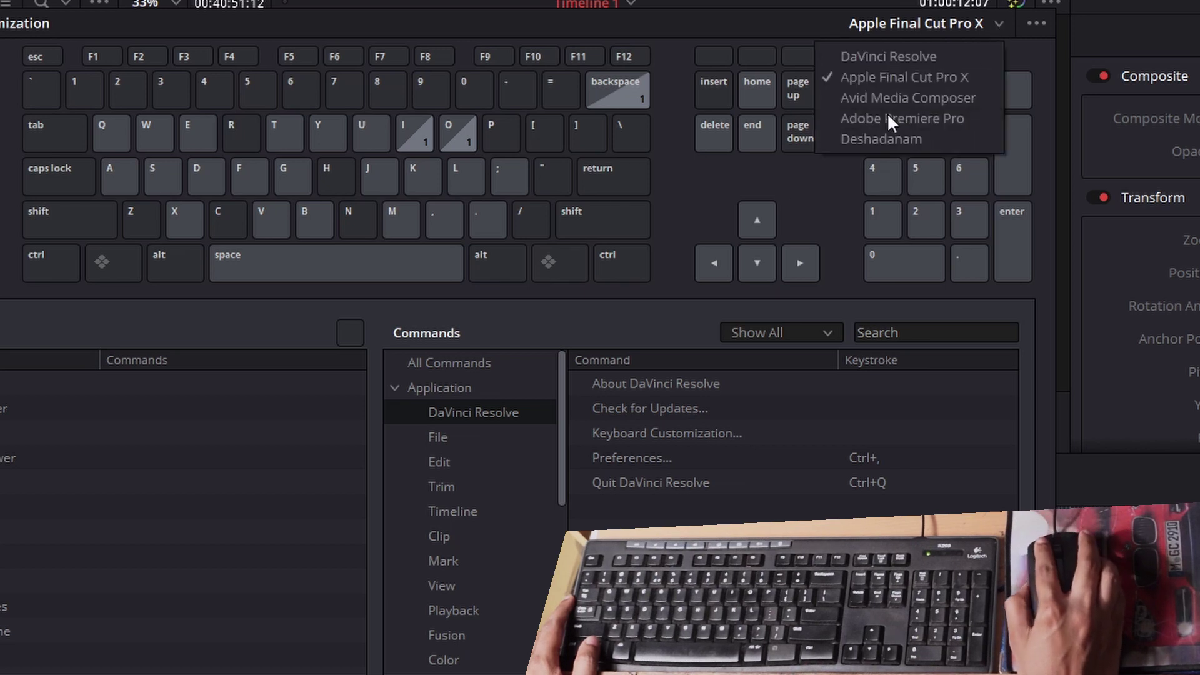
{"action": "left_click", "coordinate": [926, 120]}
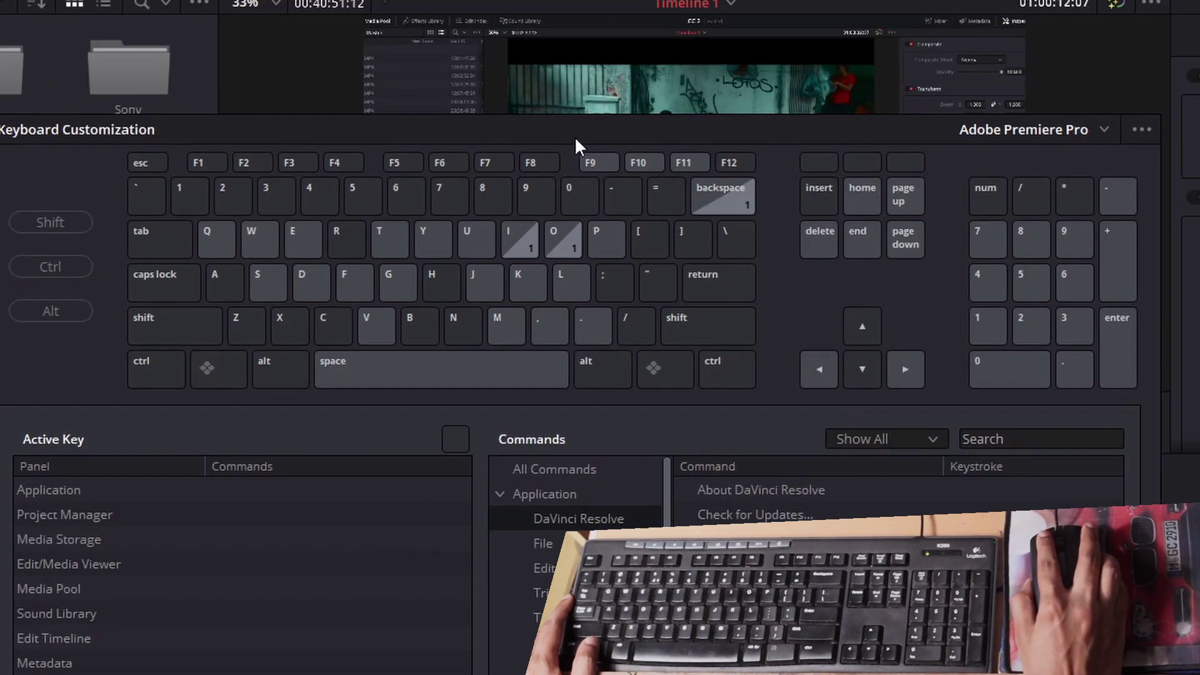
Step: Switch the keyboard preset from Adobe Premiere Pro back to DaVinci Resolve
{"action": "left_click_drag", "start_coordinate": [575, 136], "coordinate": [527, 126]}
{"action": "left_click", "coordinate": [1045, 128]}
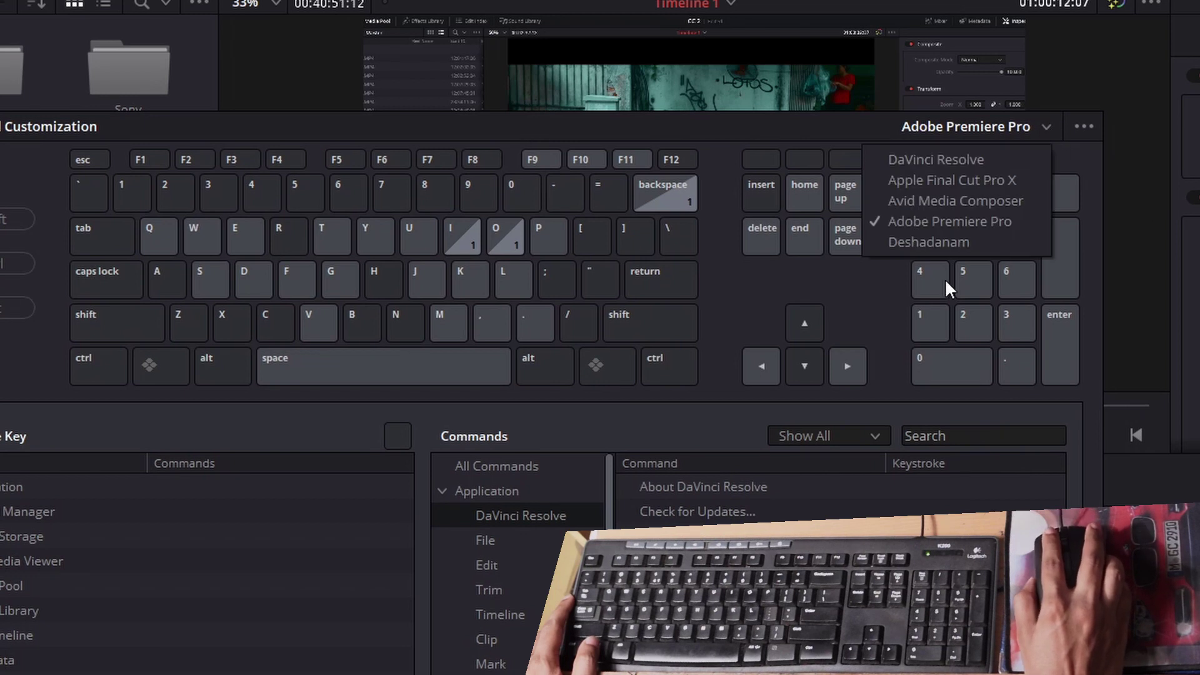
{"action": "left_click", "coordinate": [912, 219]}
{"action": "left_click_drag", "start_coordinate": [651, 130], "coordinate": [680, 119]}
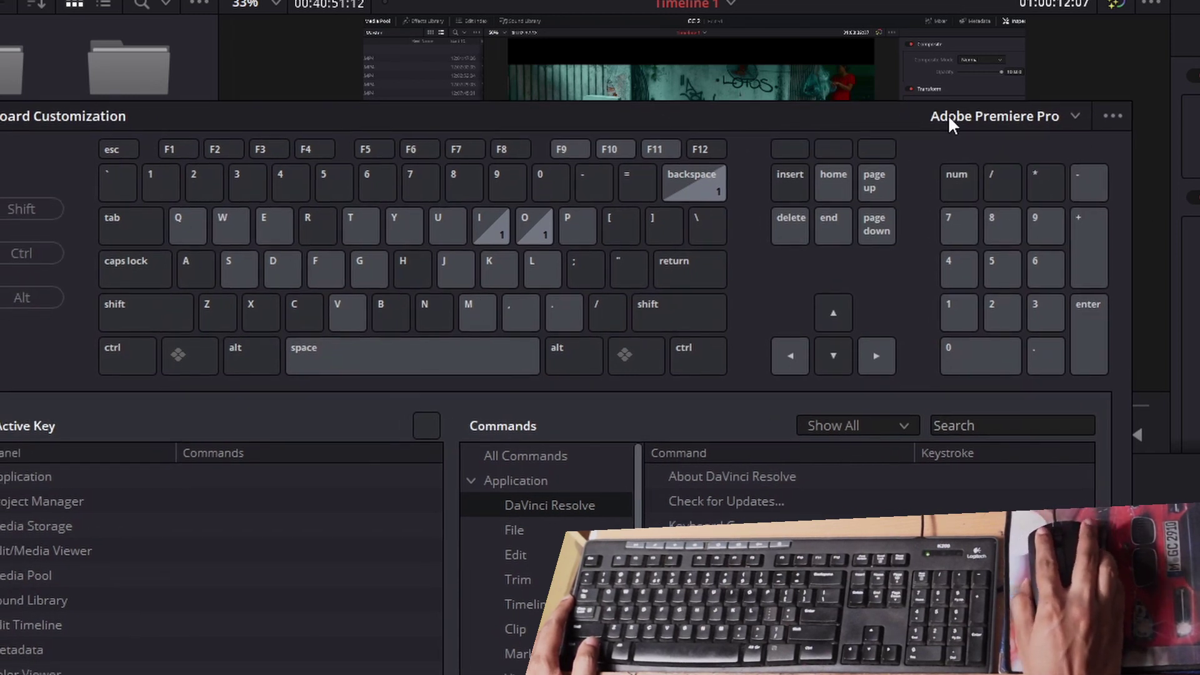
{"action": "left_click_drag", "start_coordinate": [948, 115], "coordinate": [916, 130]}
{"action": "left_click", "coordinate": [1043, 130]}
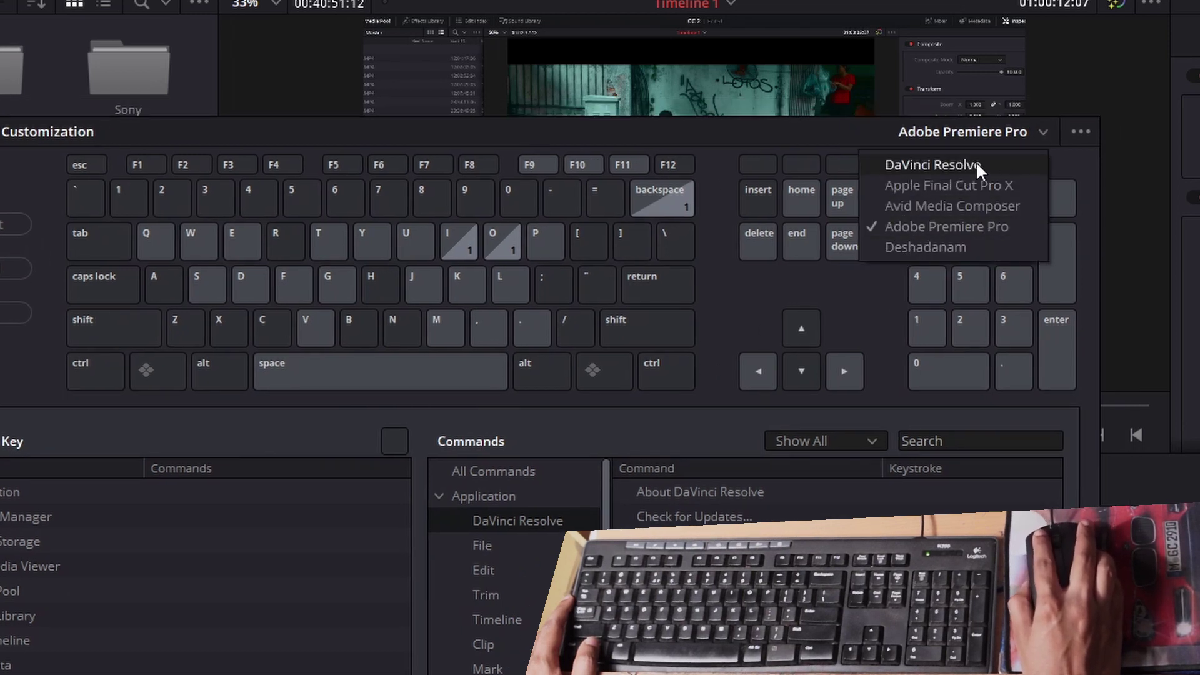
{"action": "left_click", "coordinate": [955, 160]}
{"action": "mouse_move", "coordinate": [649, 123]}
{"action": "left_mouse_down"}
{"action": "mouse_move", "coordinate": [740, 129]}
{"action": "mouse_move", "coordinate": [656, 108]}
{"action": "mouse_move", "coordinate": [629, 118]}
{"action": "left_mouse_up"}
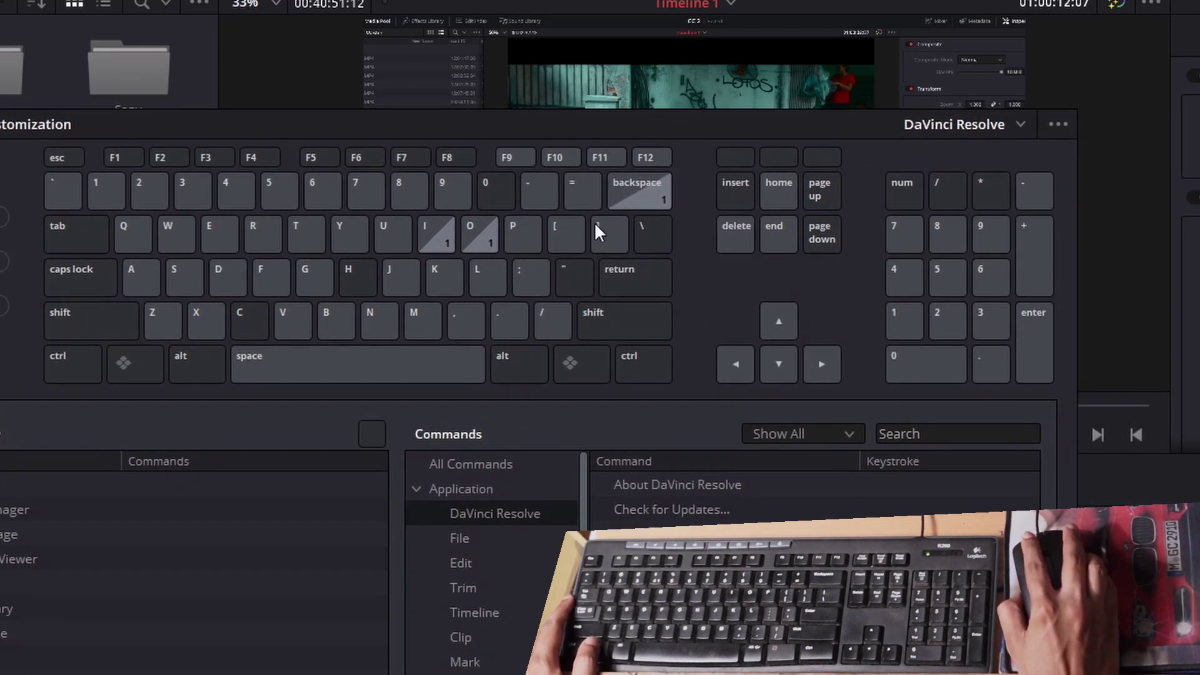
{"action": "left_click_drag", "start_coordinate": [521, 130], "coordinate": [460, 146]}
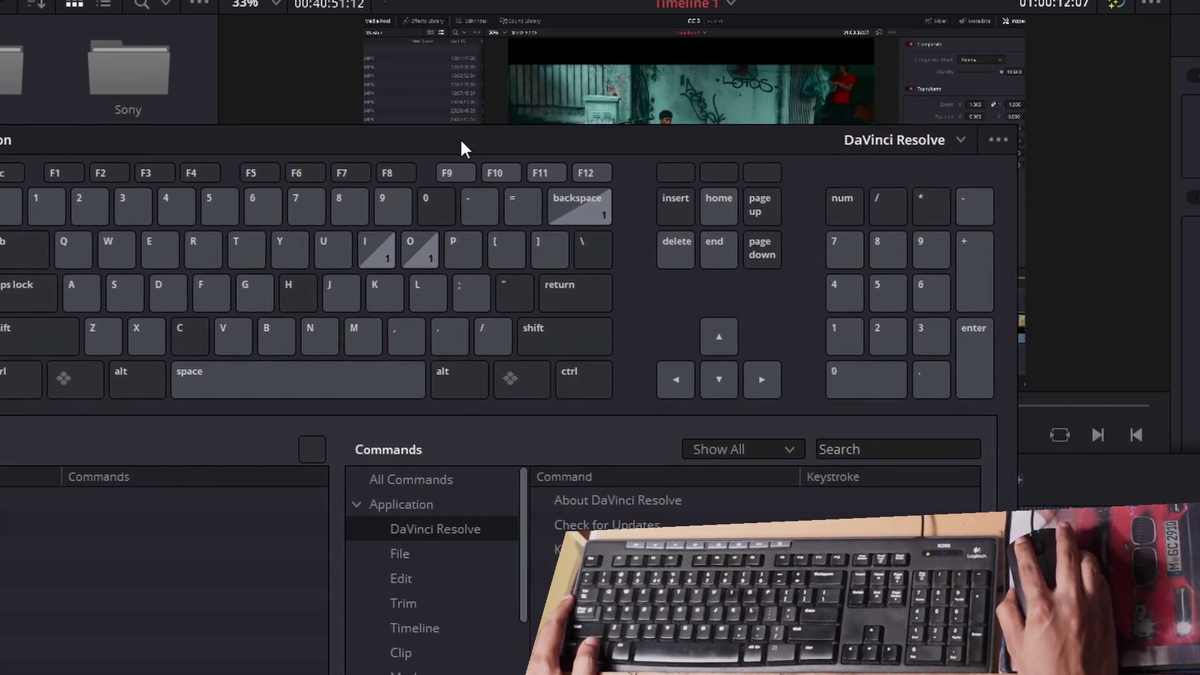
Step: Check the F9 key on the keyboard map, confirming it triggers the Application Insert command
{"action": "left_click", "coordinate": [451, 168]}
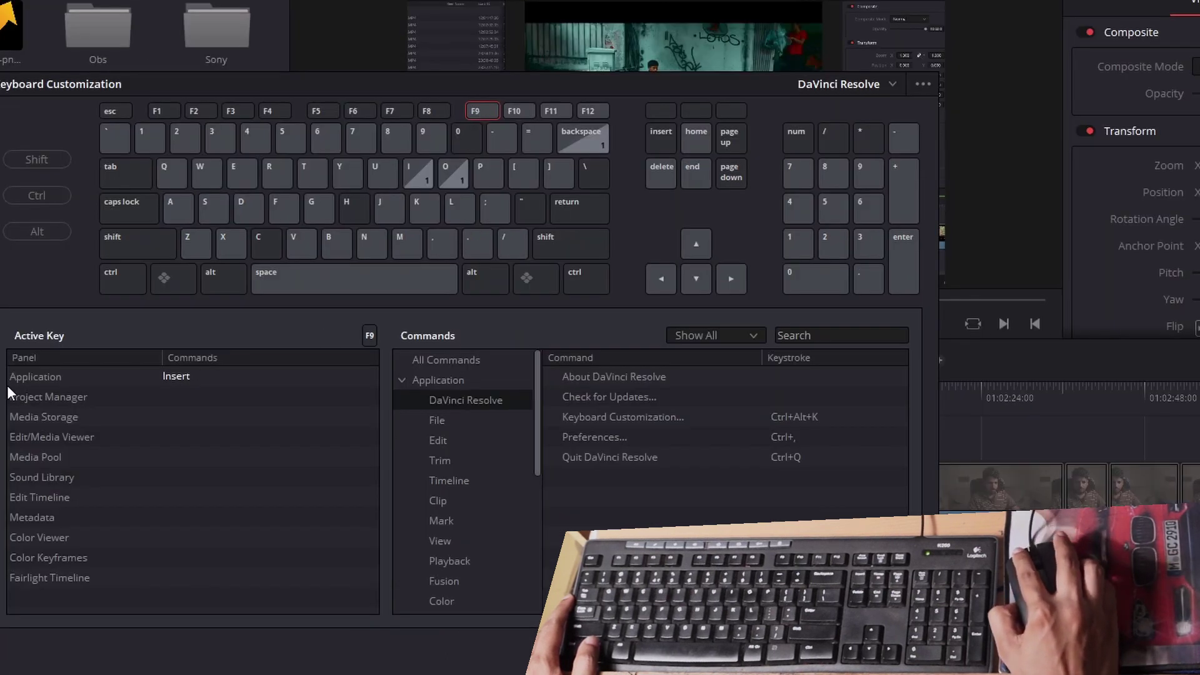
{"action": "left_click", "coordinate": [177, 378]}
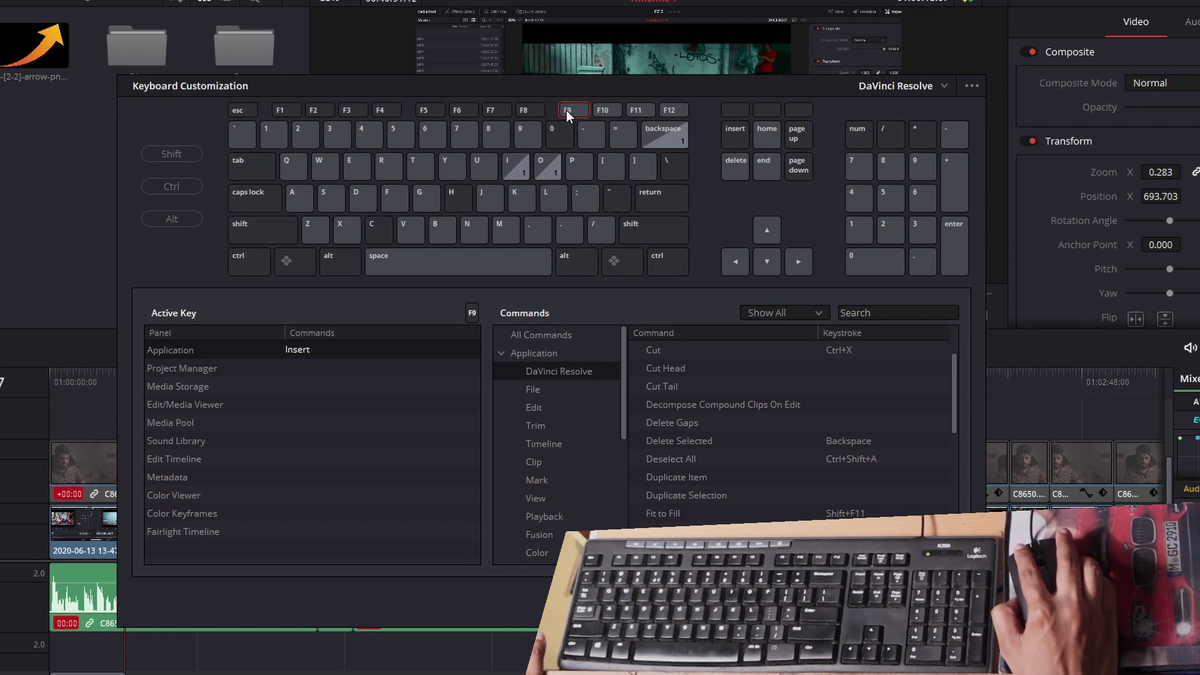
{"action": "left_click_drag", "start_coordinate": [539, 81], "coordinate": [555, 89]}
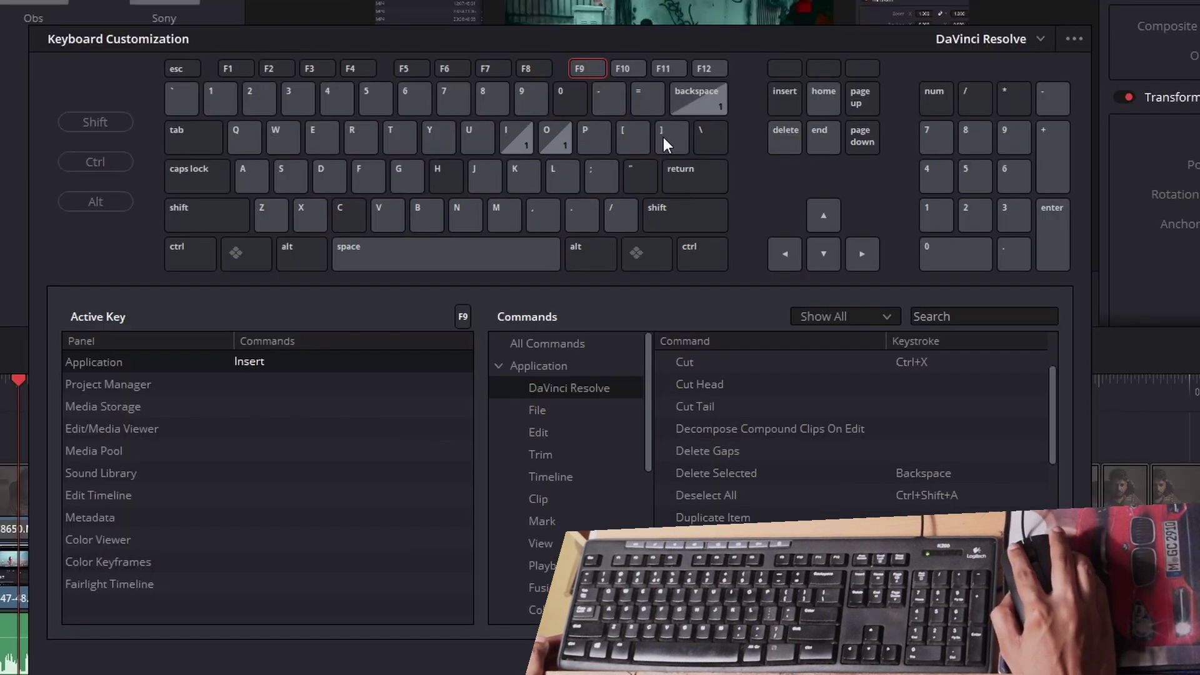
{"action": "left_click", "coordinate": [546, 342]}
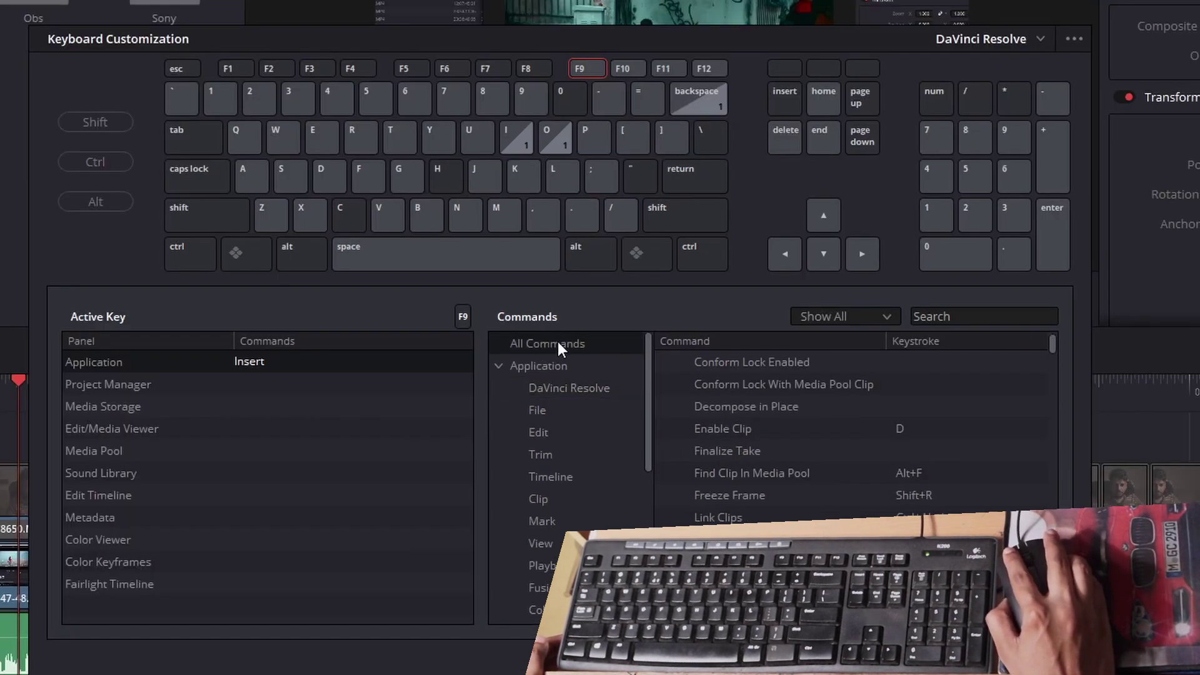
Step: Search for 'insert' and remap the Insert command from F9 to the 0 key
{"action": "left_click", "coordinate": [991, 317]}
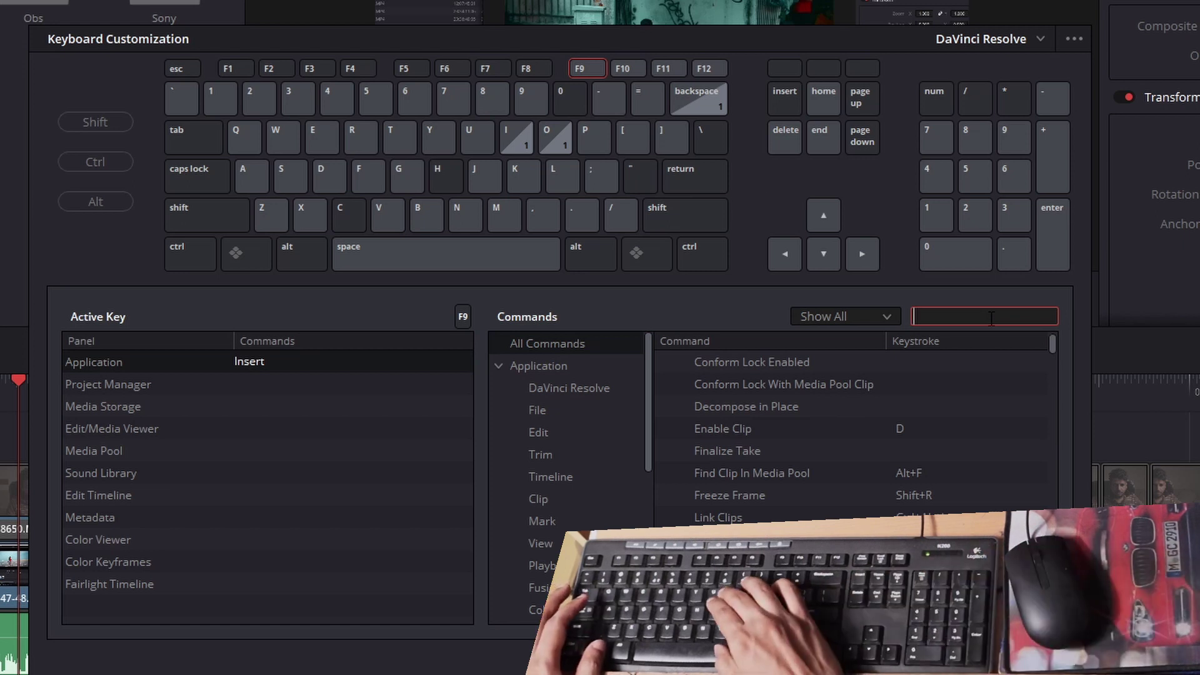
{"action": "type", "text": "insert"}
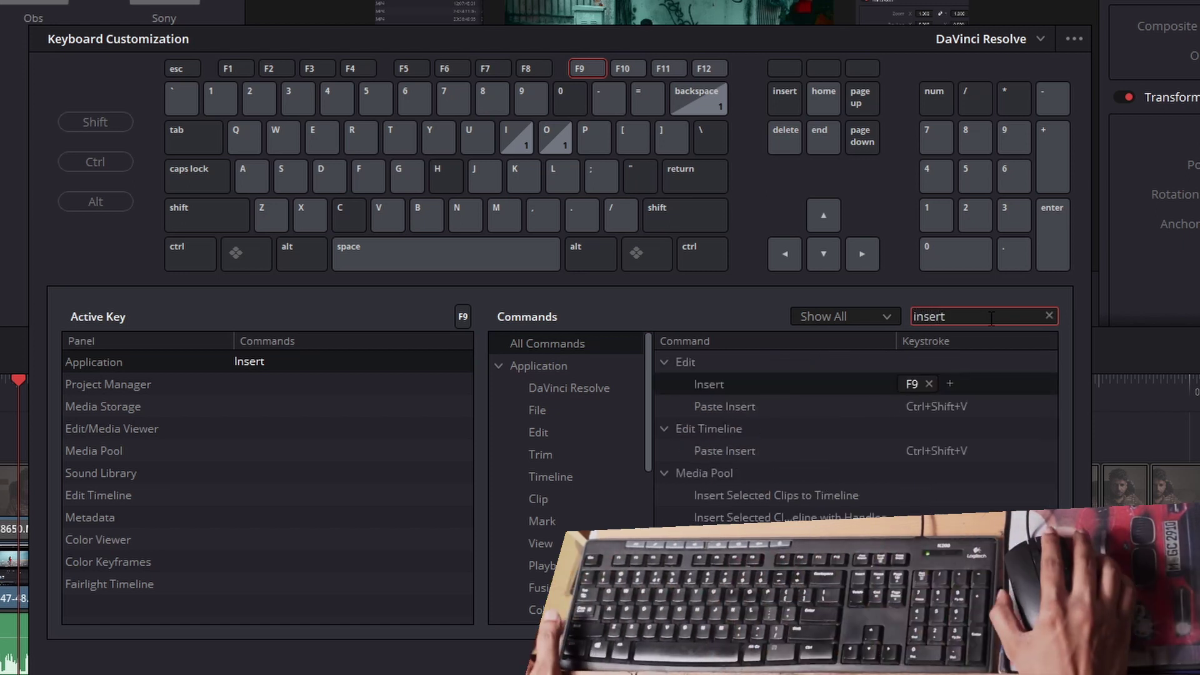
{"action": "left_click", "coordinate": [836, 386]}
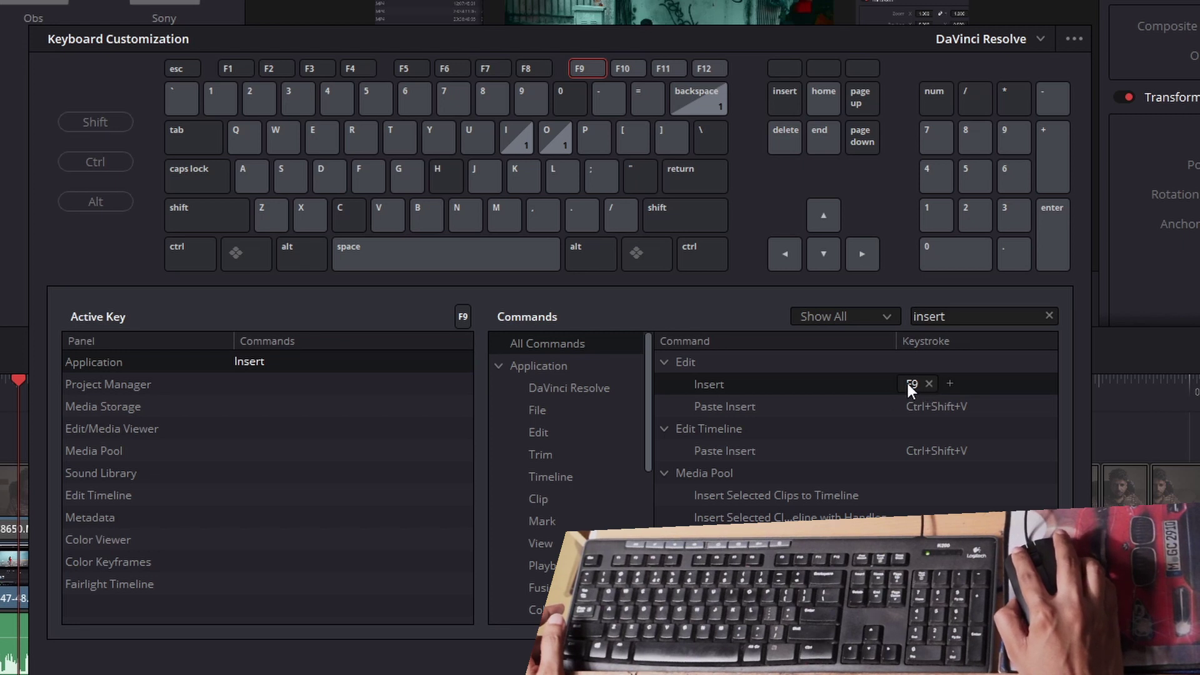
{"action": "left_click", "coordinate": [929, 383]}
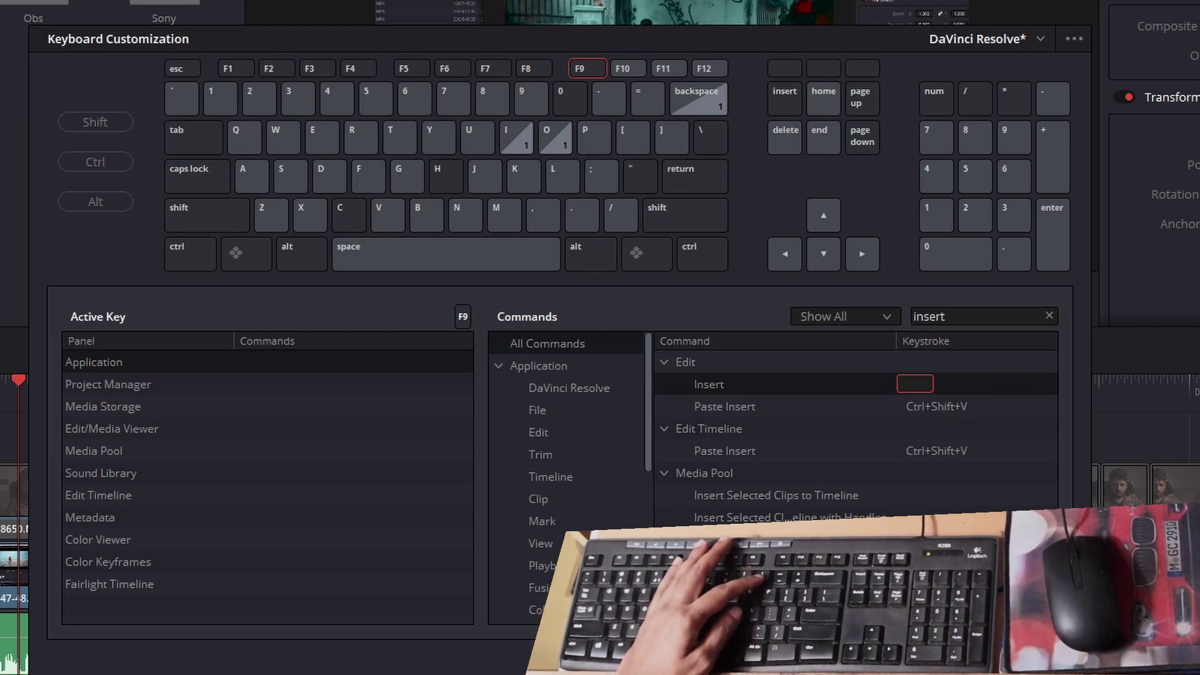
{"action": "key", "text": "0"}
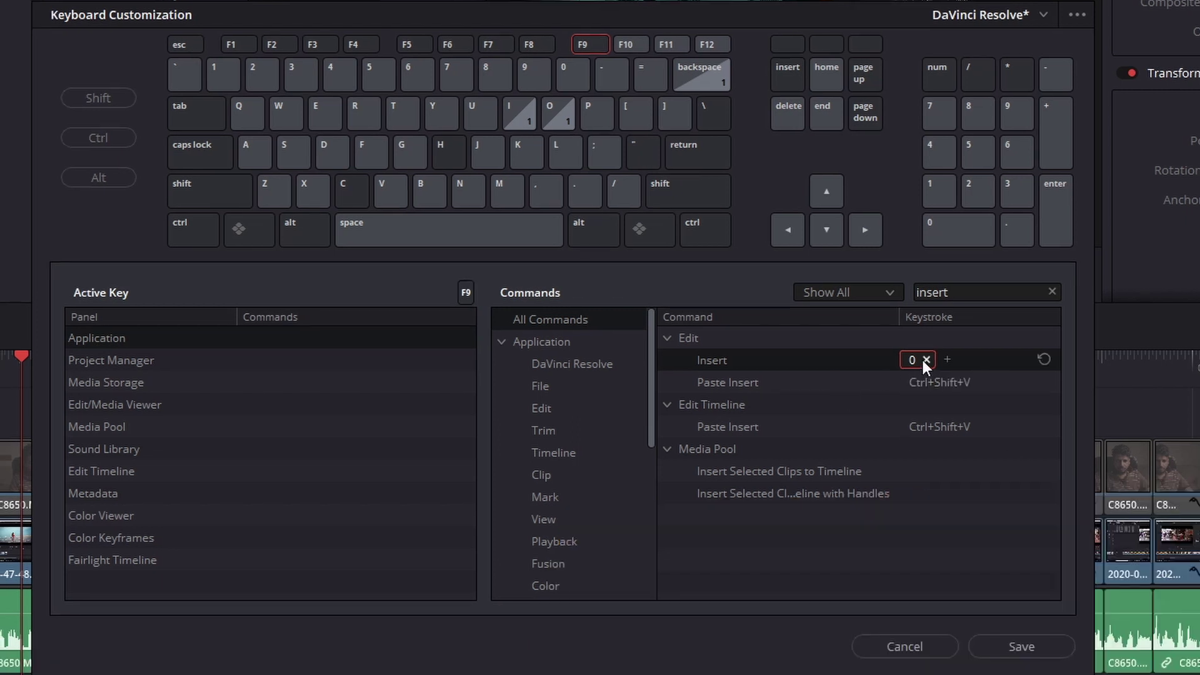
Step: Save the mapping as a new custom-named preset and close Keyboard Customization
{"action": "left_click", "coordinate": [1019, 645]}
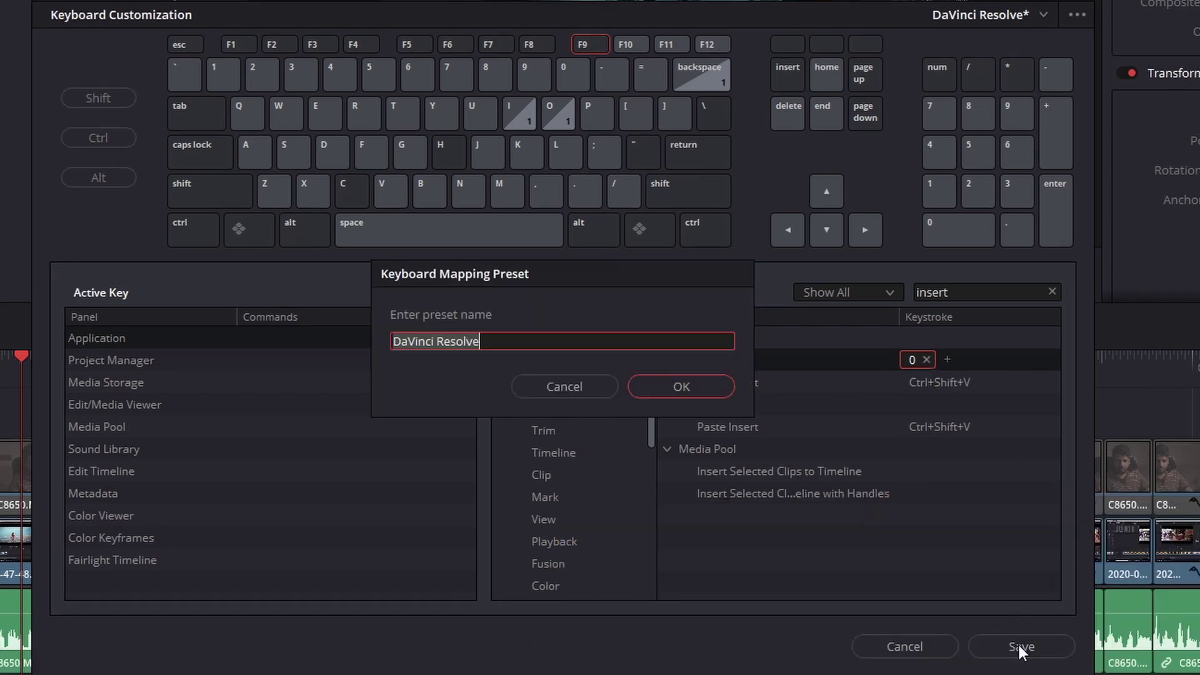
{"action": "left_click_drag", "start_coordinate": [519, 343], "coordinate": [367, 340]}
{"action": "type", "text": "Marshal"}
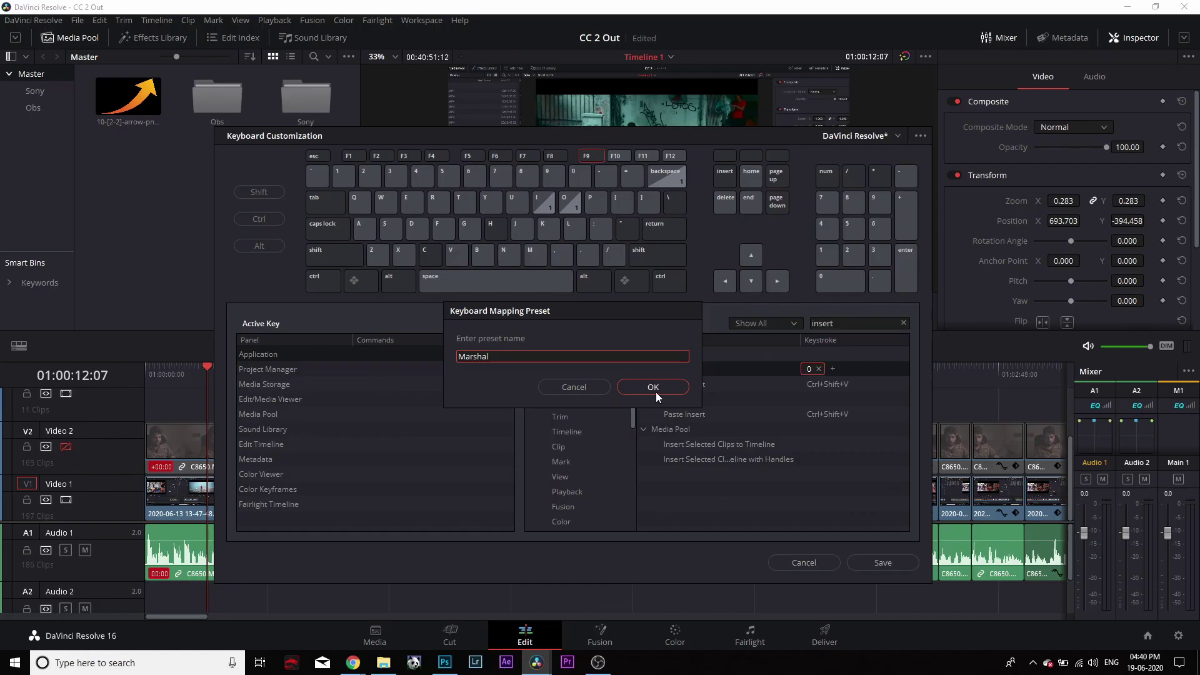
{"action": "left_click", "coordinate": [655, 392]}
{"action": "left_click", "coordinate": [805, 563]}
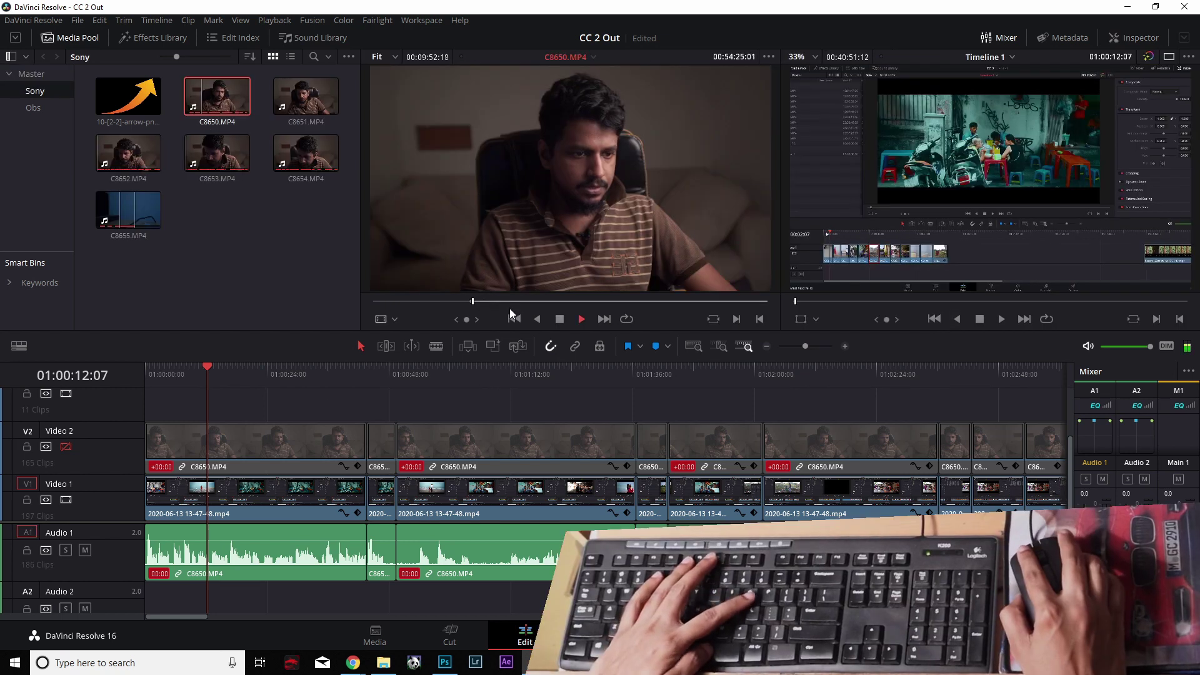
Step: Delete the six V2 clips and insert C8650.MP4 at 01:00:49:12 with F9
{"action": "left_click_drag", "start_coordinate": [302, 403], "coordinate": [788, 469]}
{"action": "key", "text": "BackSpace"}
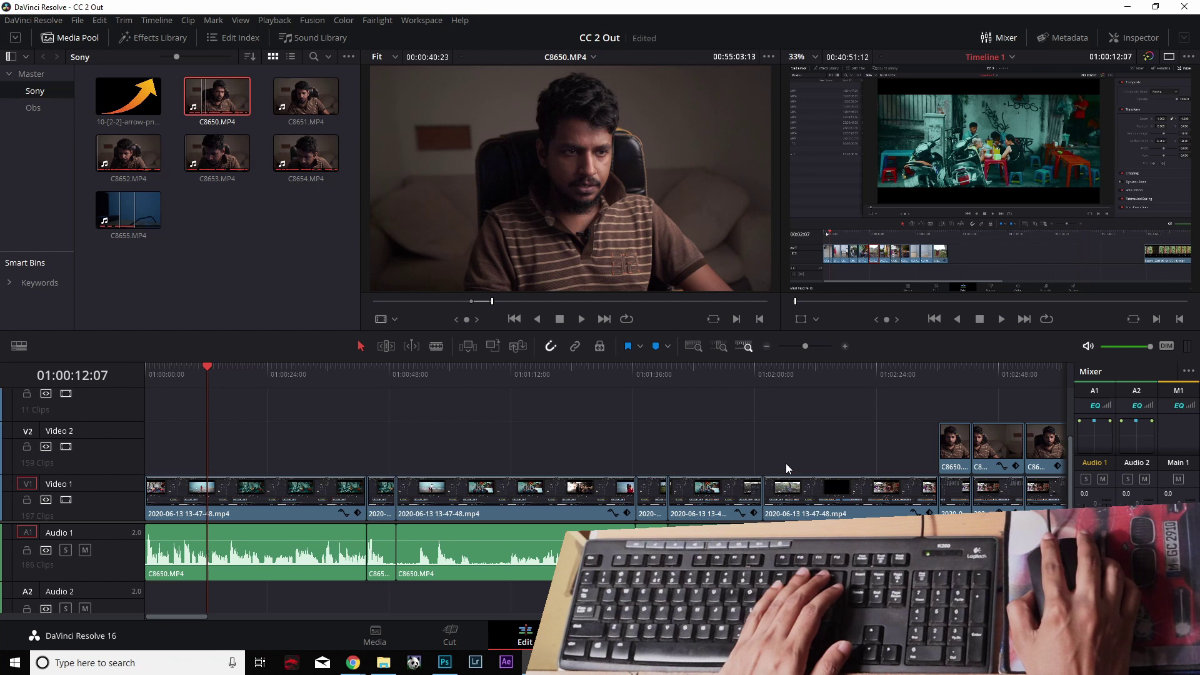
{"action": "left_click", "coordinate": [331, 374]}
{"action": "left_click_drag", "start_coordinate": [352, 373], "coordinate": [395, 406]}
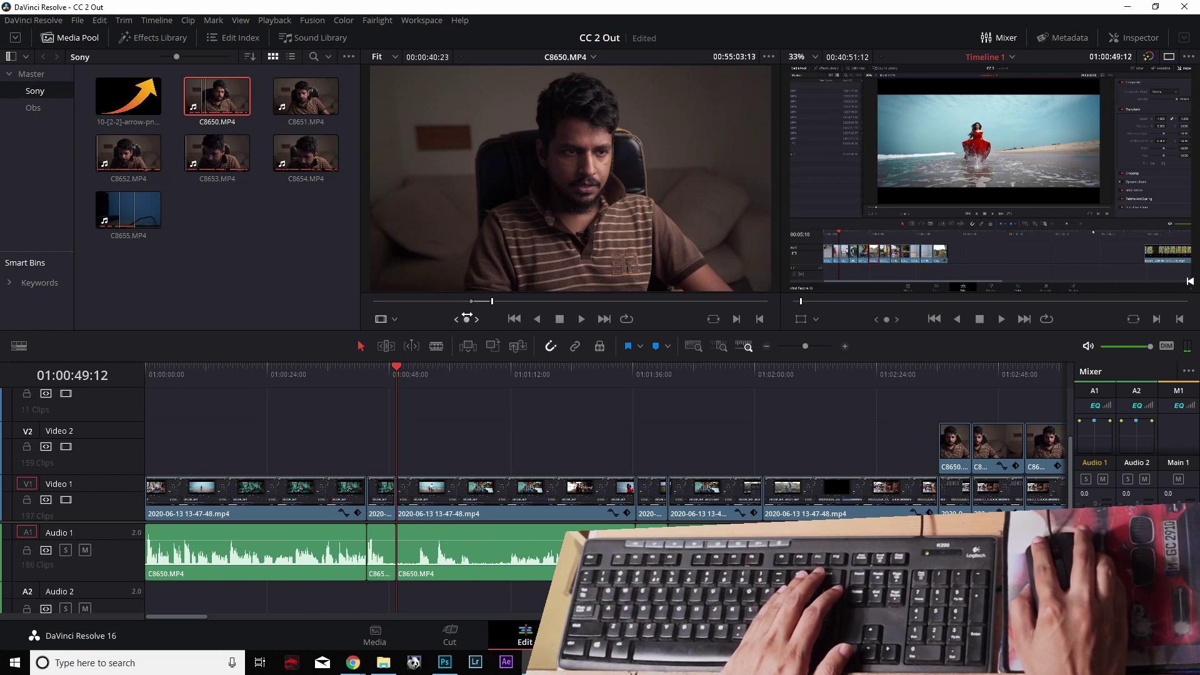
{"action": "key", "text": "F9"}
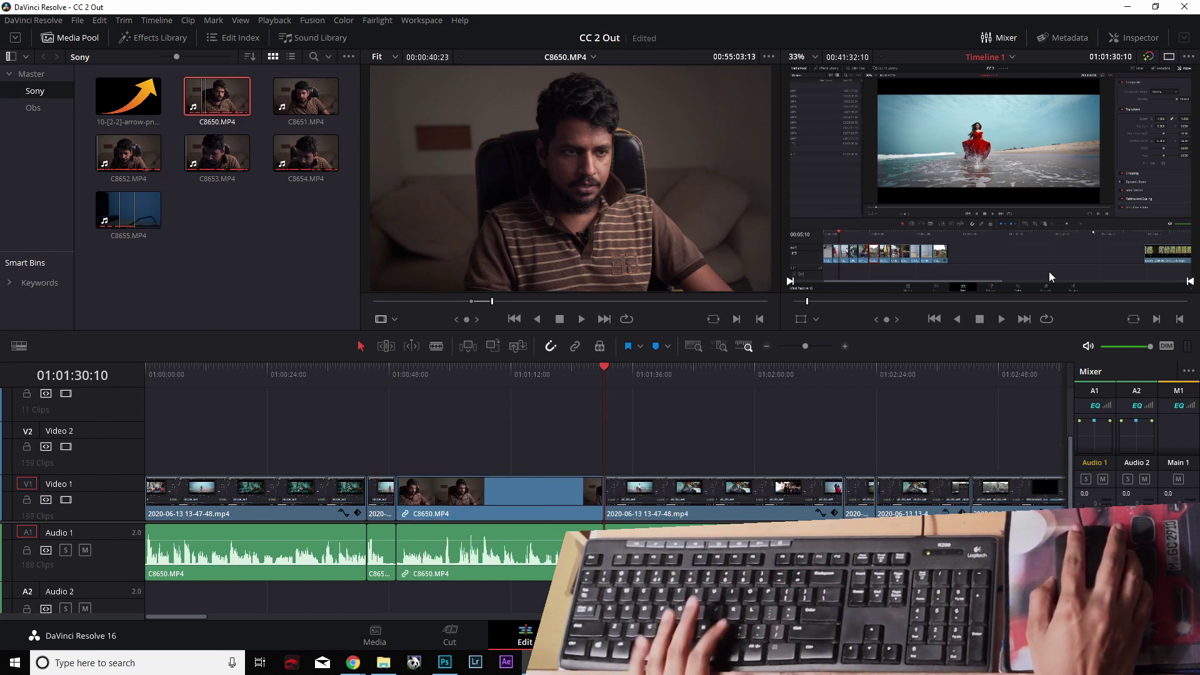
Step: Review the C8650.MP4 insert, then undo it with Ctrl+Z
{"action": "left_click", "coordinate": [381, 370]}
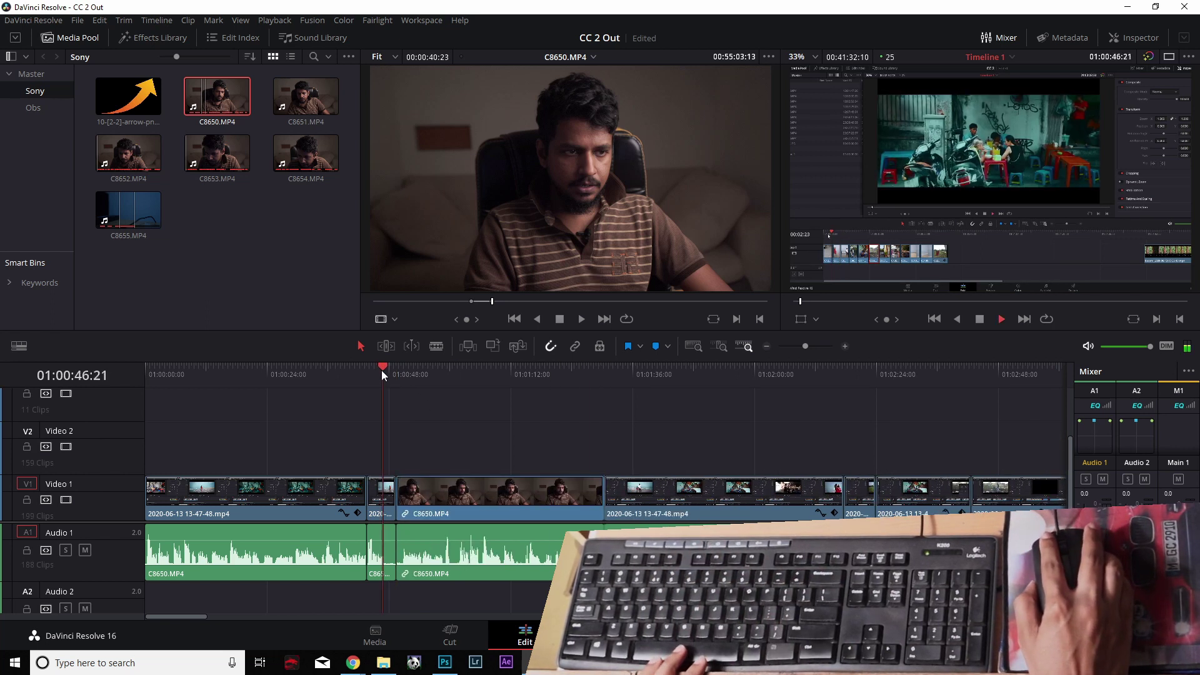
{"action": "left_click", "coordinate": [413, 375]}
{"action": "key", "text": "ctrl+z"}
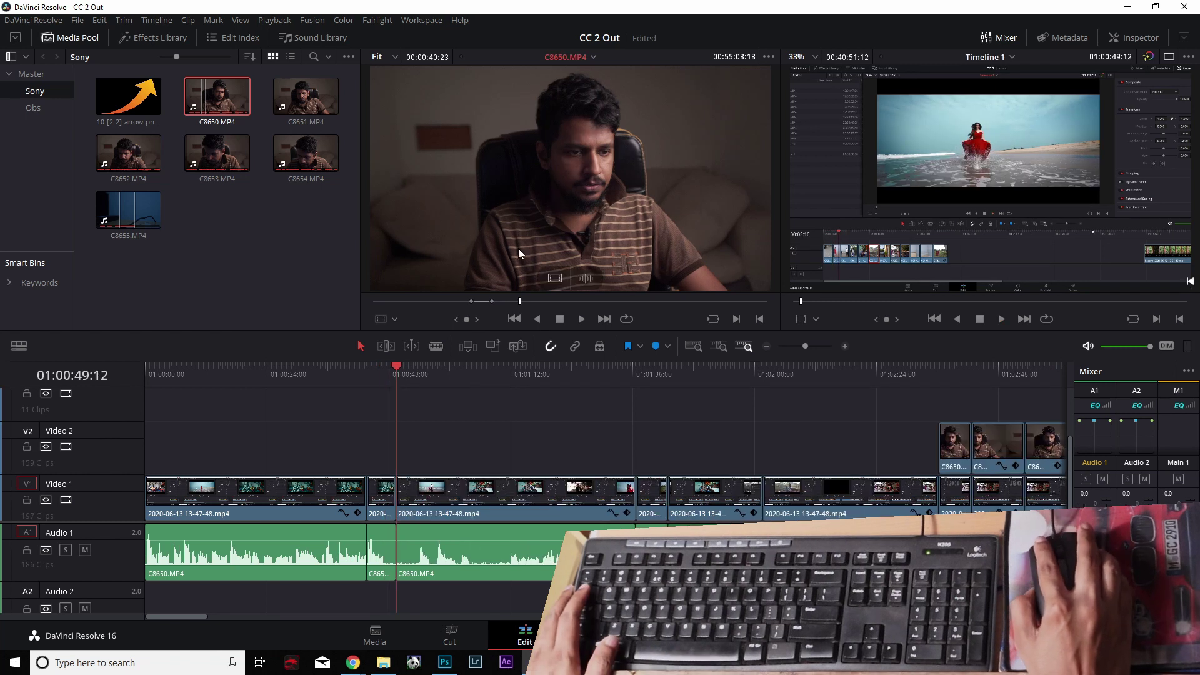
{"action": "left_click_drag", "start_coordinate": [574, 200], "coordinate": [1138, 106]}
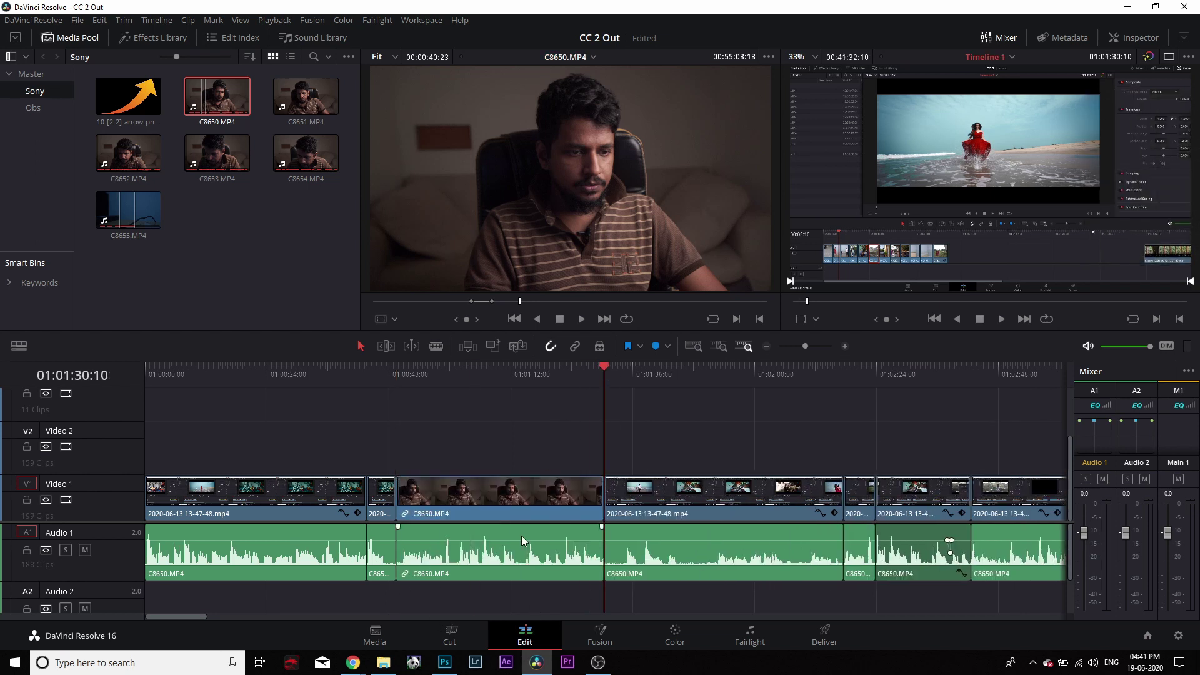
{"action": "key", "text": "ctrl+z"}
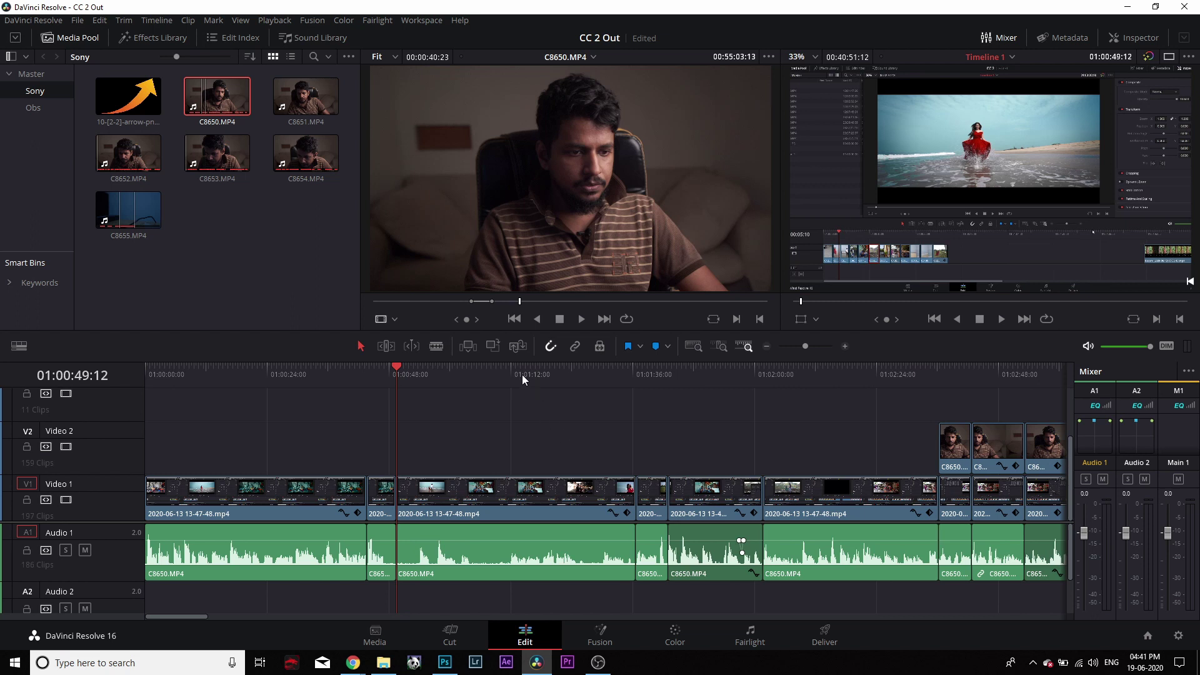
Step: Park the playhead at 01:38:05:14 and drop the source clip onto the viewer for edit options
{"action": "left_click", "coordinate": [520, 374]}
{"action": "left_click", "coordinate": [585, 377]}
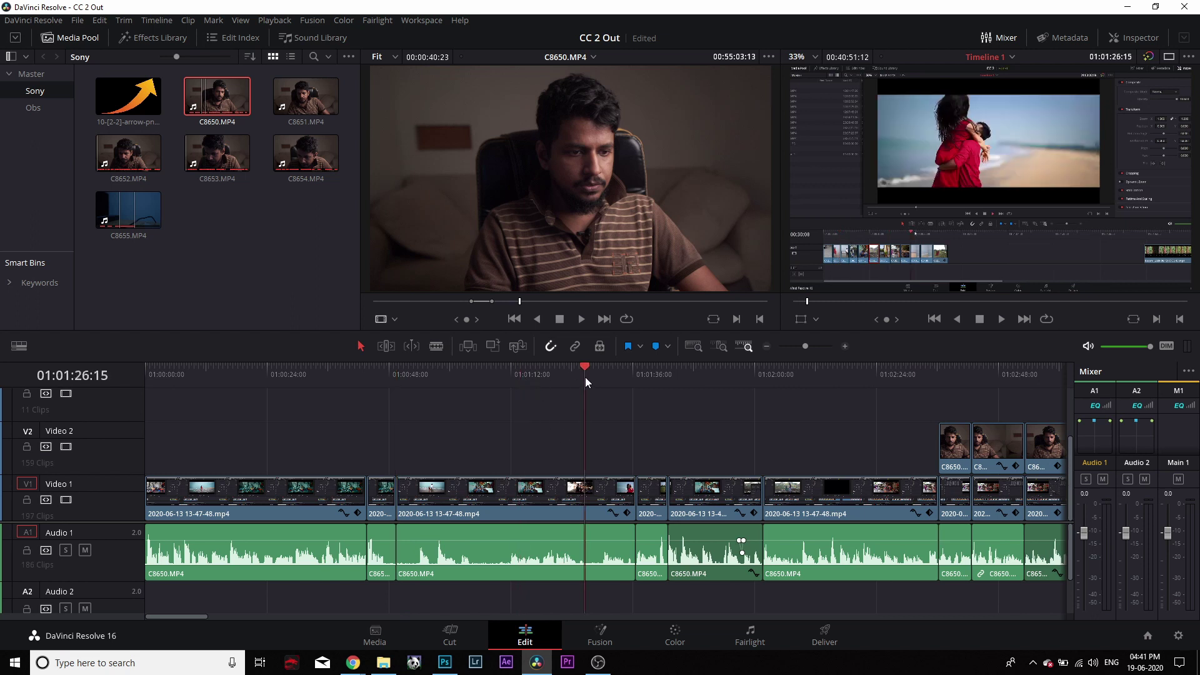
{"action": "scroll", "coordinate": [324, 396], "scroll_direction": "down", "scroll_amount": 10}
{"action": "left_click", "coordinate": [502, 375]}
{"action": "left_click_drag", "start_coordinate": [516, 378], "coordinate": [564, 375]}
{"action": "left_click", "coordinate": [523, 374]}
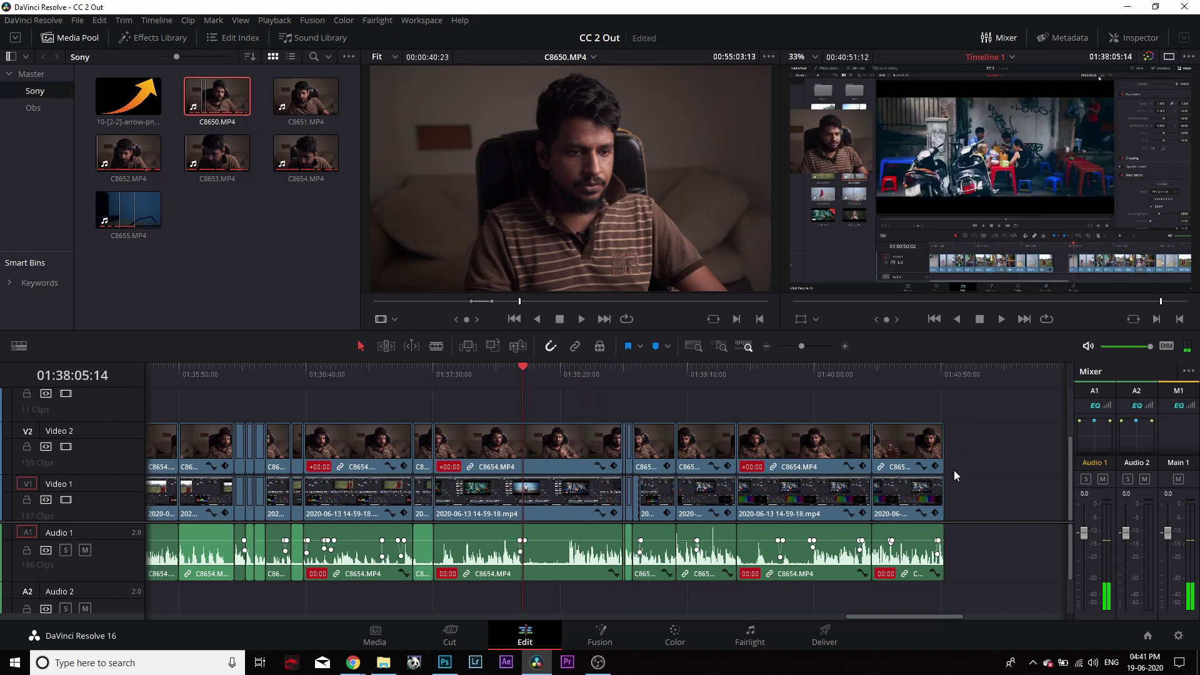
{"action": "left_click_drag", "start_coordinate": [475, 165], "coordinate": [1120, 233]}
{"action": "left_click", "coordinate": [755, 378]}
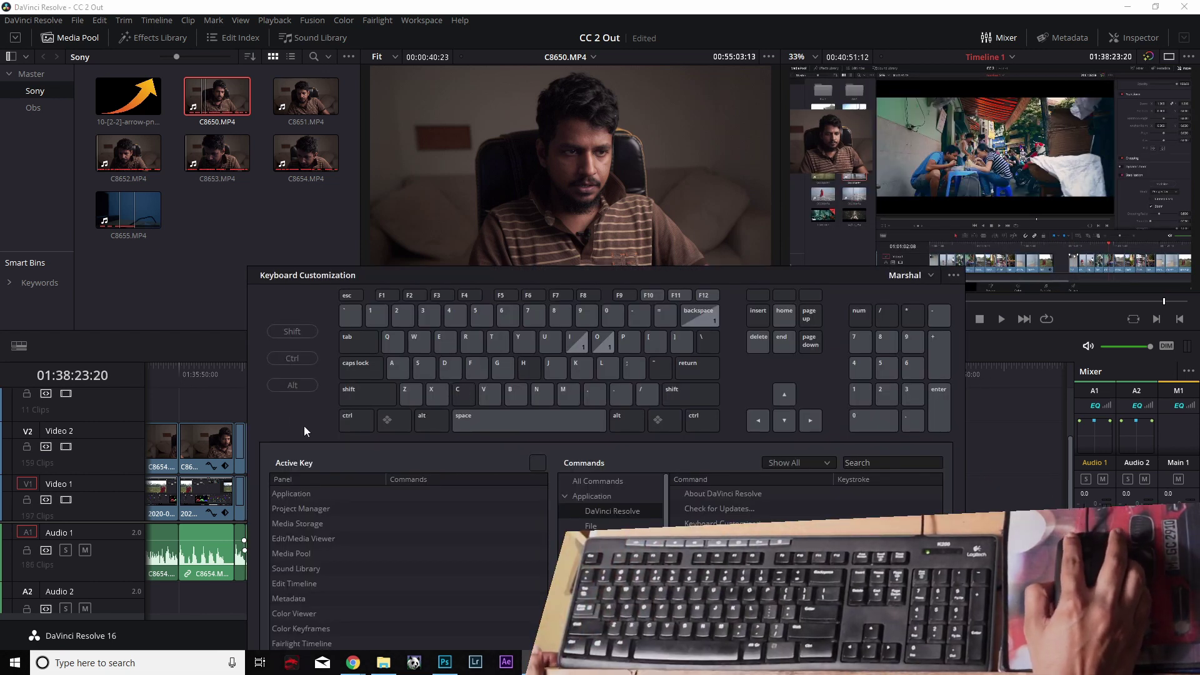
{"action": "left_click", "coordinate": [292, 359]}
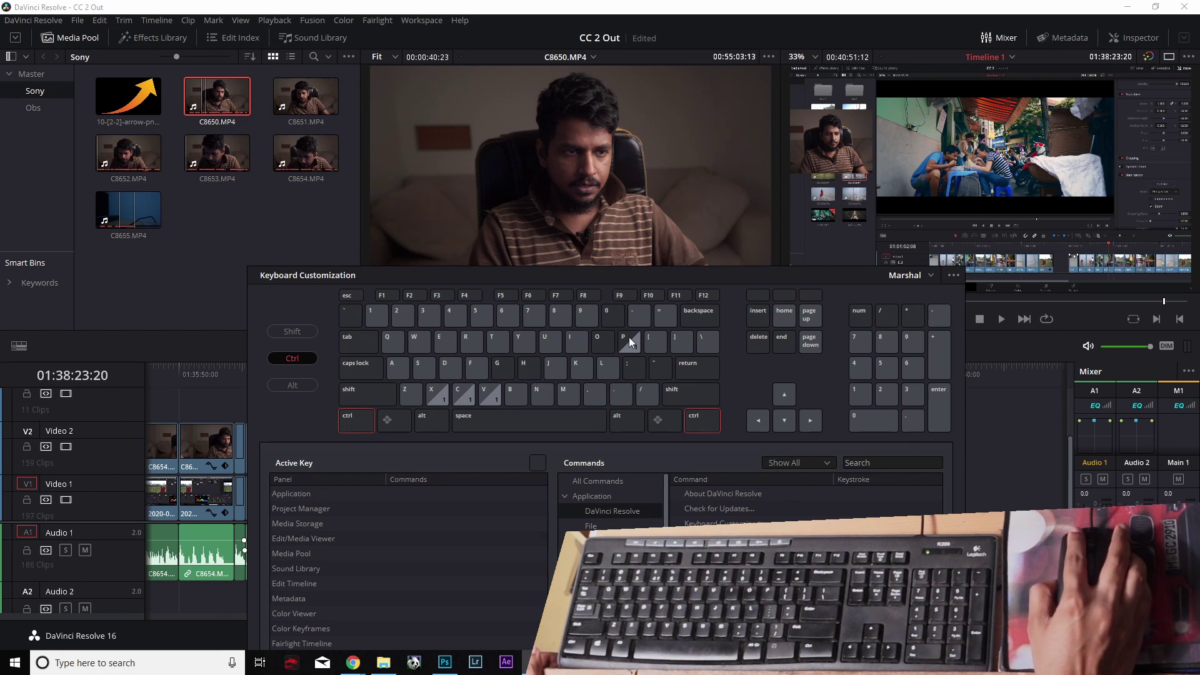
{"action": "left_click", "coordinate": [299, 334]}
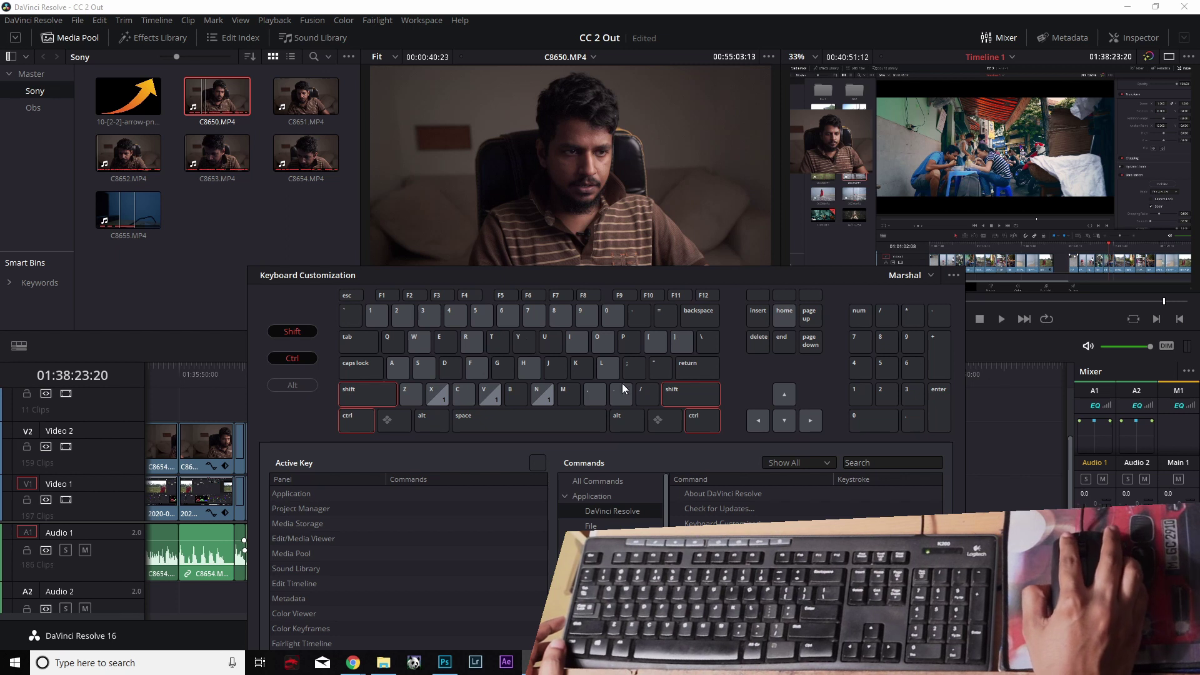
{"action": "left_click", "coordinate": [313, 361]}
{"action": "left_click", "coordinate": [295, 330]}
{"action": "left_click", "coordinate": [297, 385]}
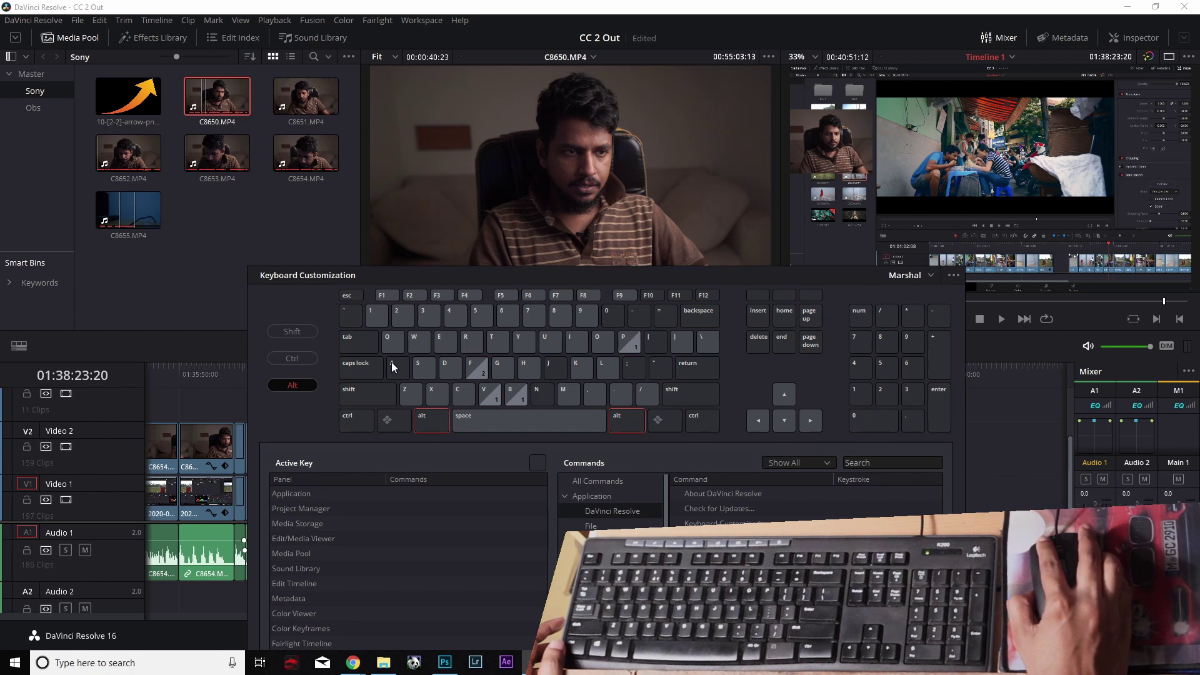
{"action": "left_click", "coordinate": [294, 385]}
{"action": "left_click", "coordinate": [463, 394]}
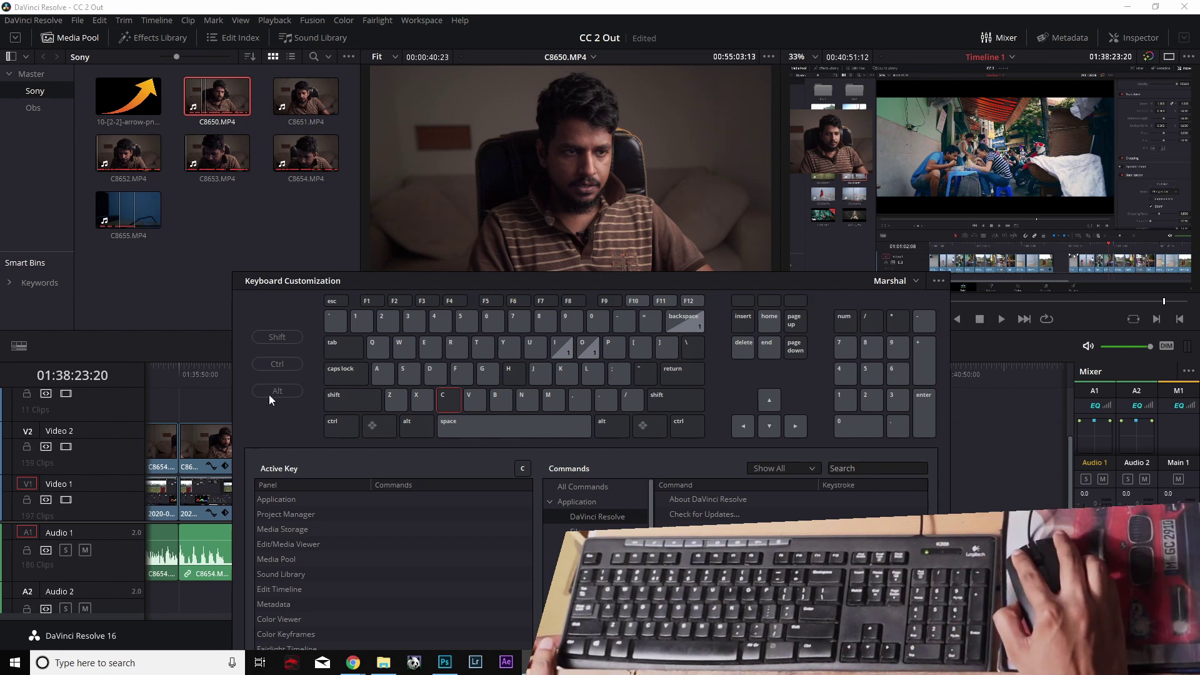
{"action": "key", "text": "Escape"}
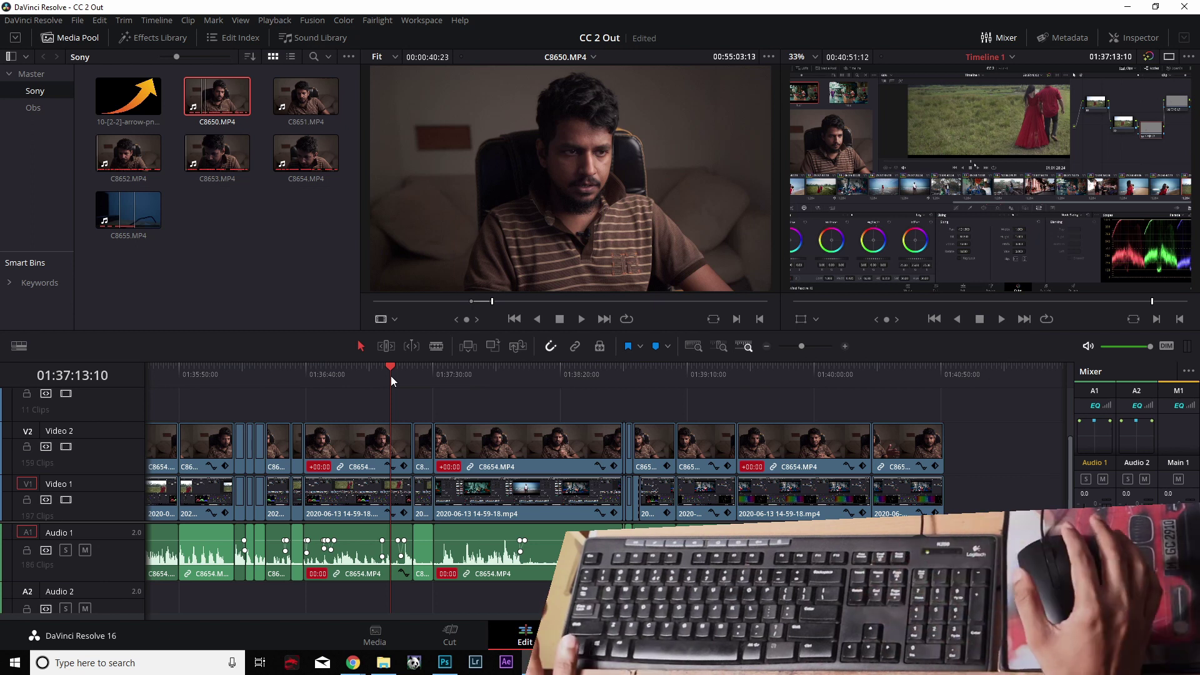
Step: Highlight the zoom and playback shortcut lines in the Keep note, then zoom the Resolve timeline in
{"action": "mouse_move", "coordinate": [353, 663]}
{"action": "left_click", "coordinate": [387, 625]}
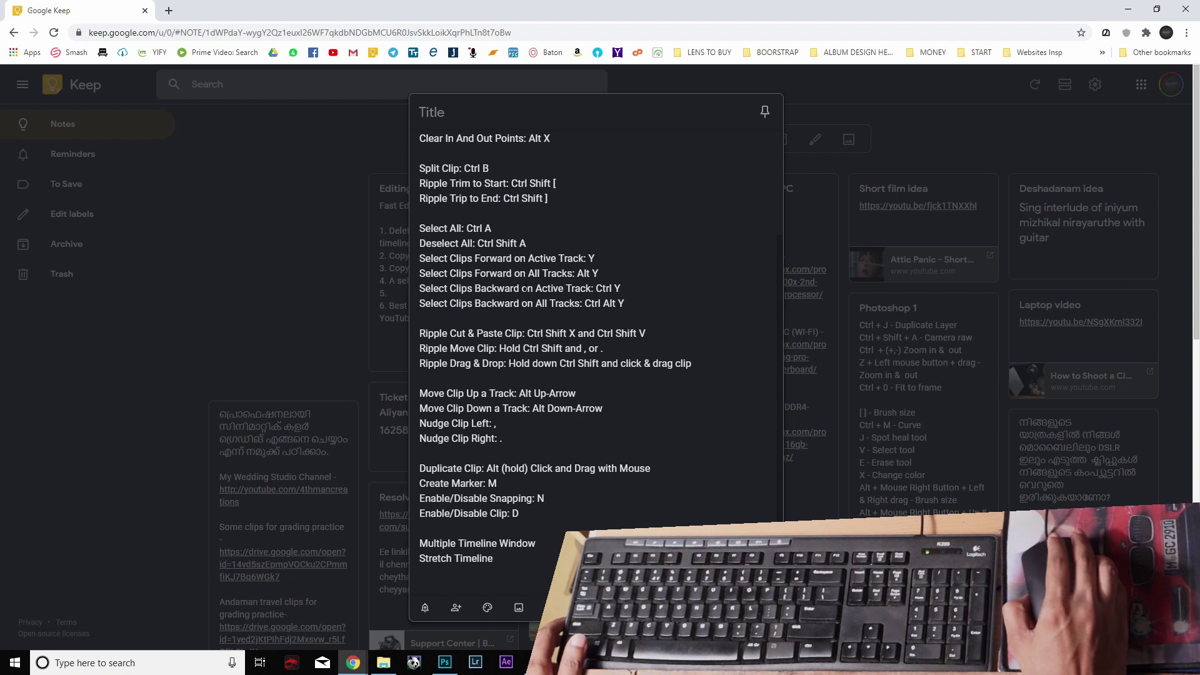
{"action": "scroll", "coordinate": [544, 281], "scroll_direction": "up", "scroll_amount": 3}
{"action": "left_click_drag", "start_coordinate": [415, 159], "coordinate": [563, 491]}
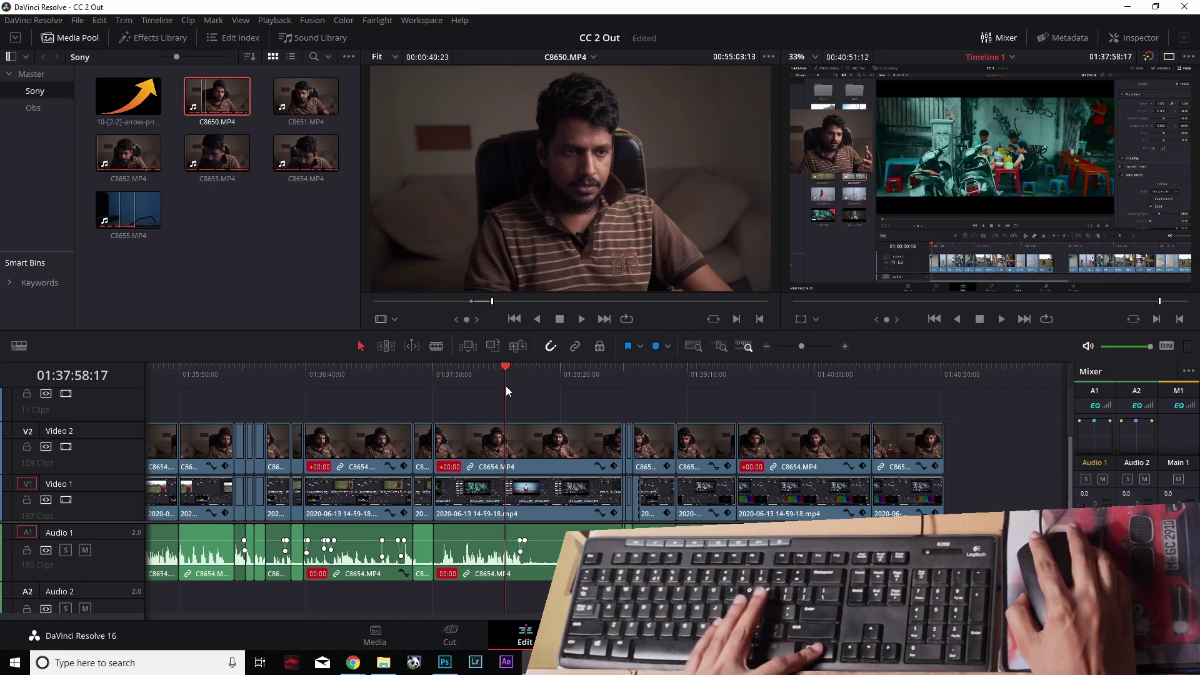
{"action": "key", "text": "ctrl+minus"}
{"action": "key", "text": "ctrl+minus"}
{"action": "key", "text": "ctrl+minus"}
{"action": "key", "text": "ctrl+equal"}
{"action": "key", "text": "ctrl+equal"}
{"action": "key", "text": "ctrl+equal"}
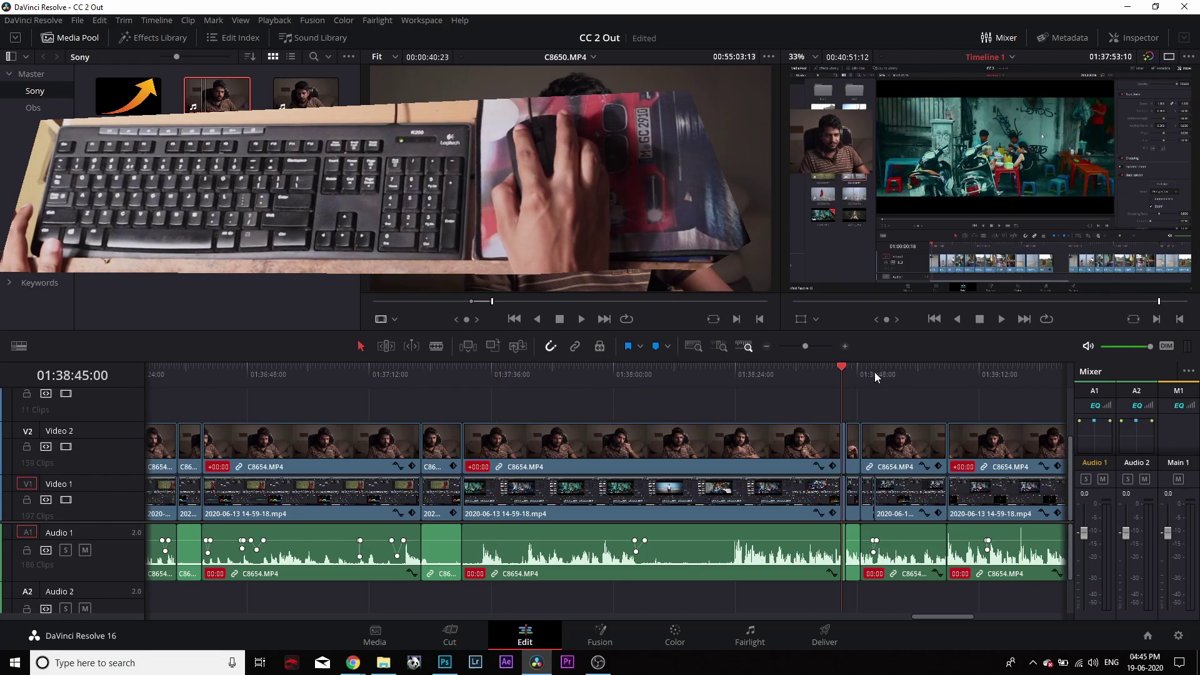
Step: Zoom the timeline to fit with Shift+Z and scrub the playhead back to about 01:17:23
{"action": "scroll", "coordinate": [876, 376], "scroll_direction": "up", "scroll_amount": 20}
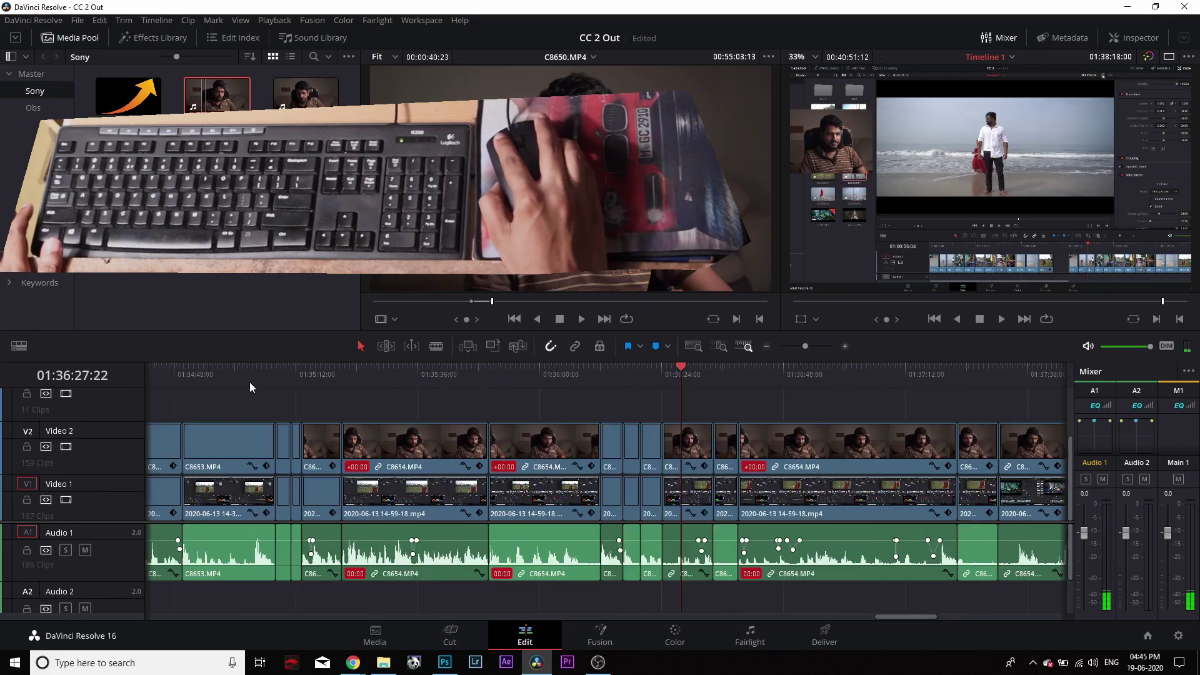
{"action": "scroll", "coordinate": [369, 390], "scroll_direction": "up", "scroll_amount": 10}
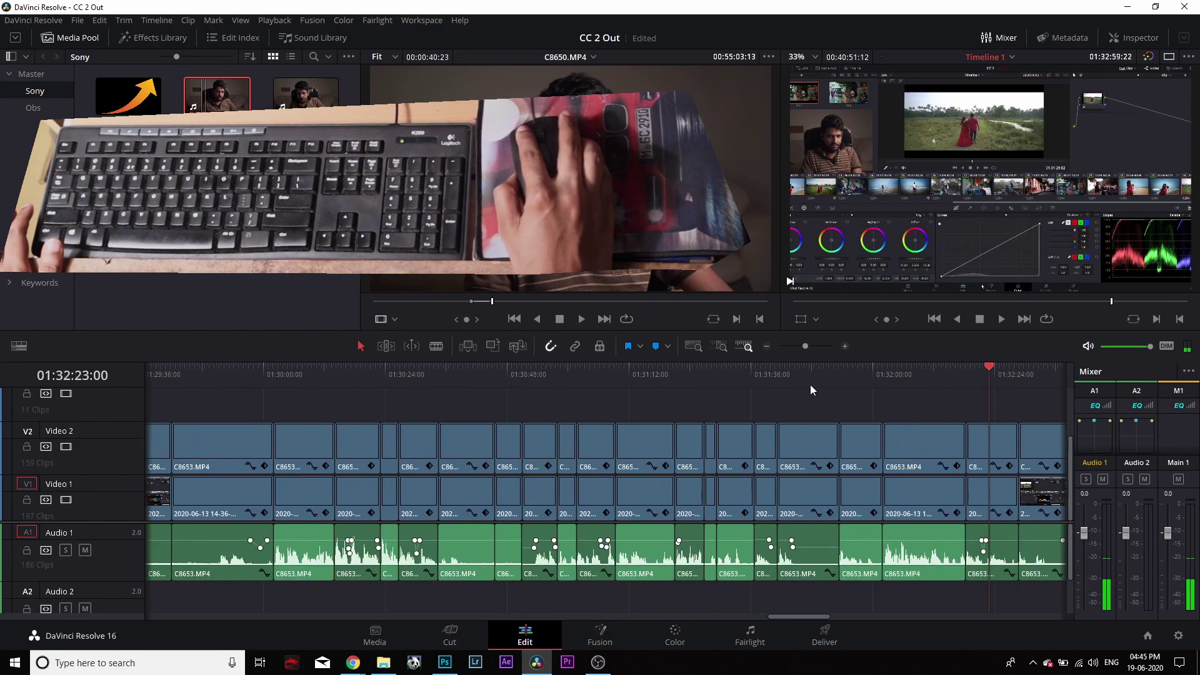
{"action": "left_click", "coordinate": [609, 385]}
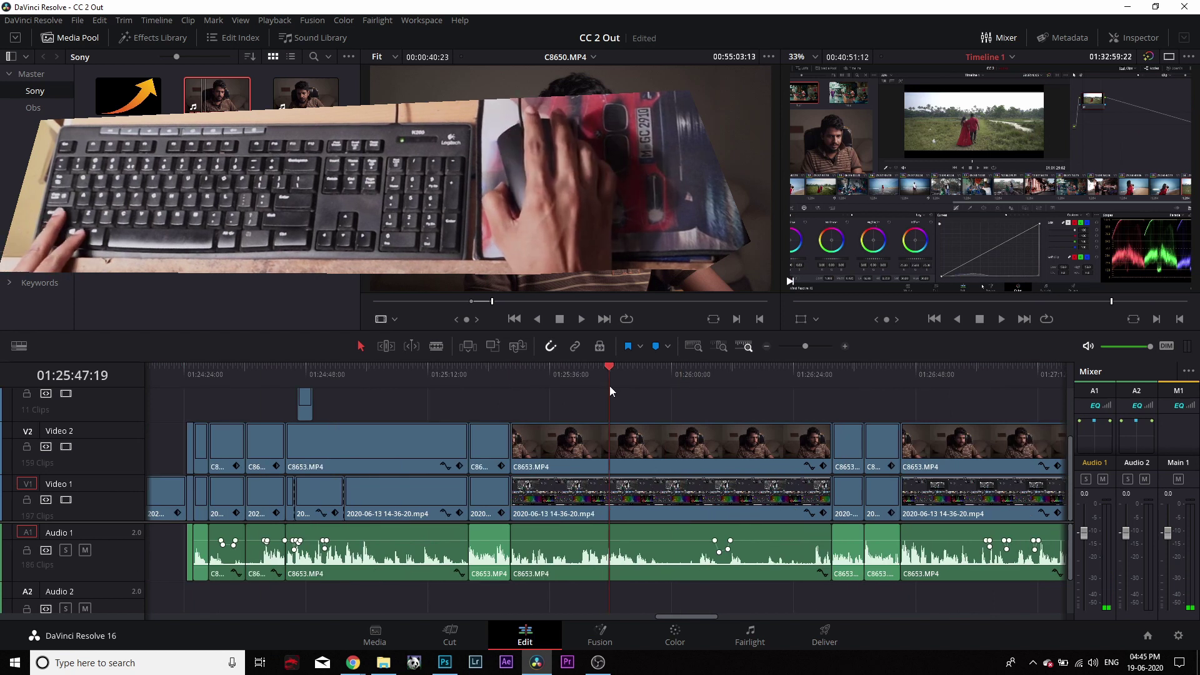
{"action": "key", "text": "shift+z"}
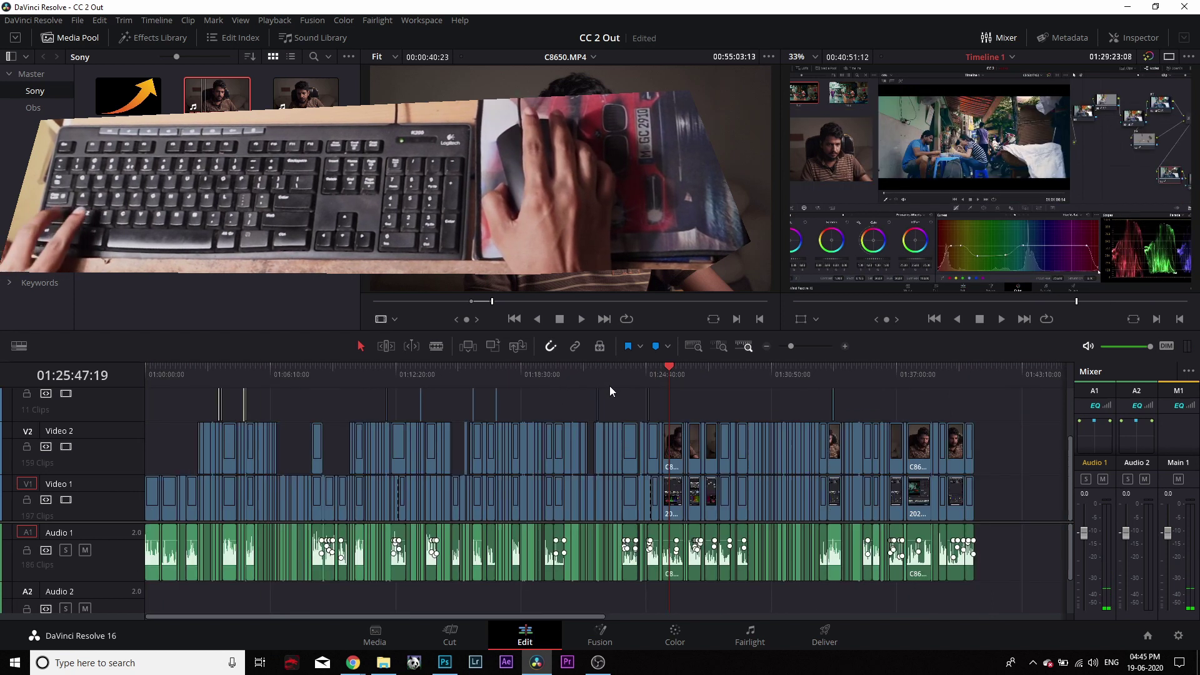
{"action": "key", "text": "shift+z"}
{"action": "key", "text": "shift+z"}
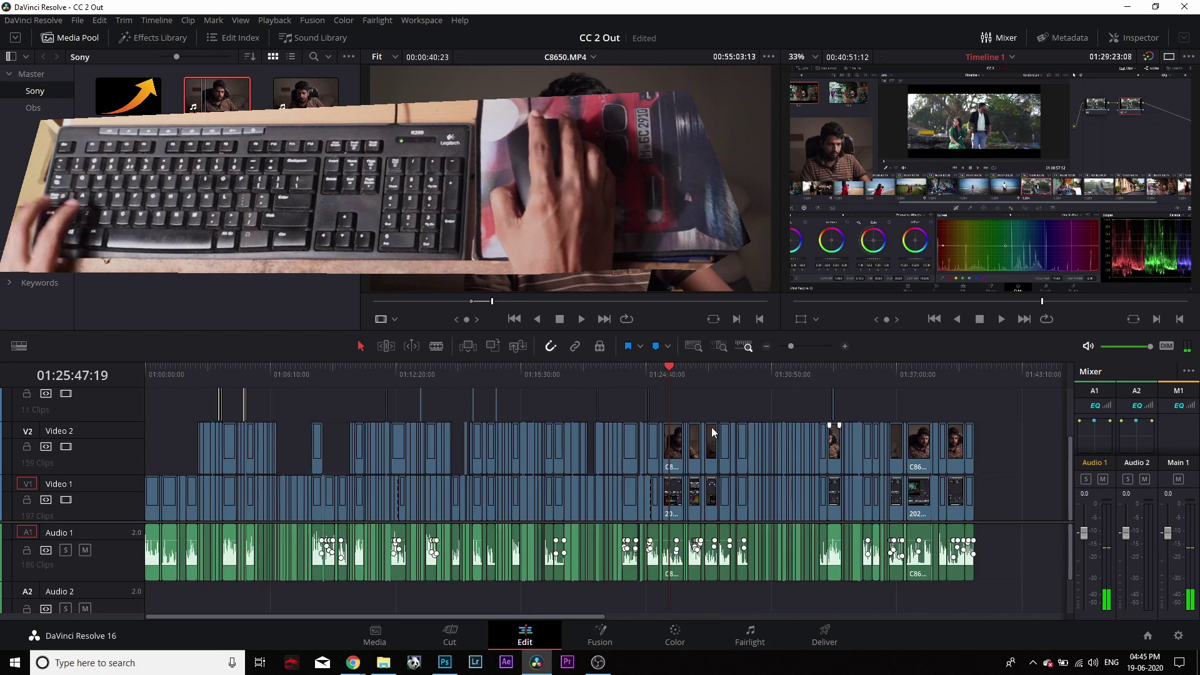
{"action": "left_click", "coordinate": [160, 370]}
{"action": "left_click_drag", "start_coordinate": [188, 375], "coordinate": [498, 403]}
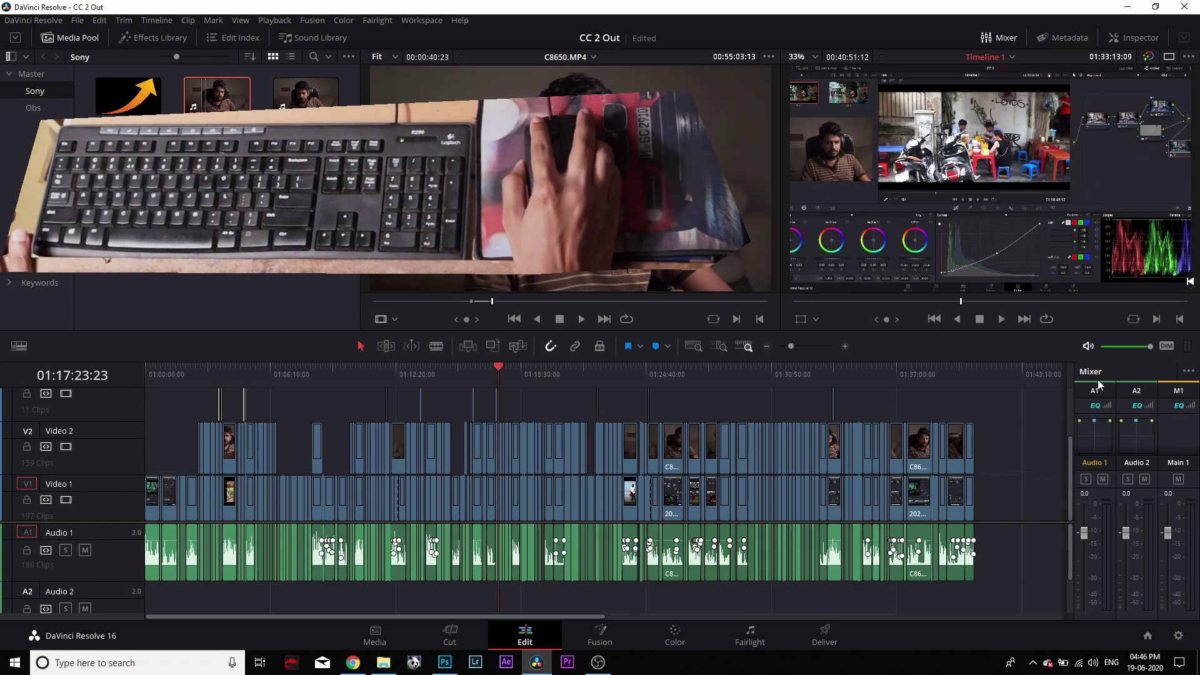
Step: Close the audio mixer and open the Inspector at full height with the clip's transform settings
{"action": "left_click", "coordinate": [1003, 38]}
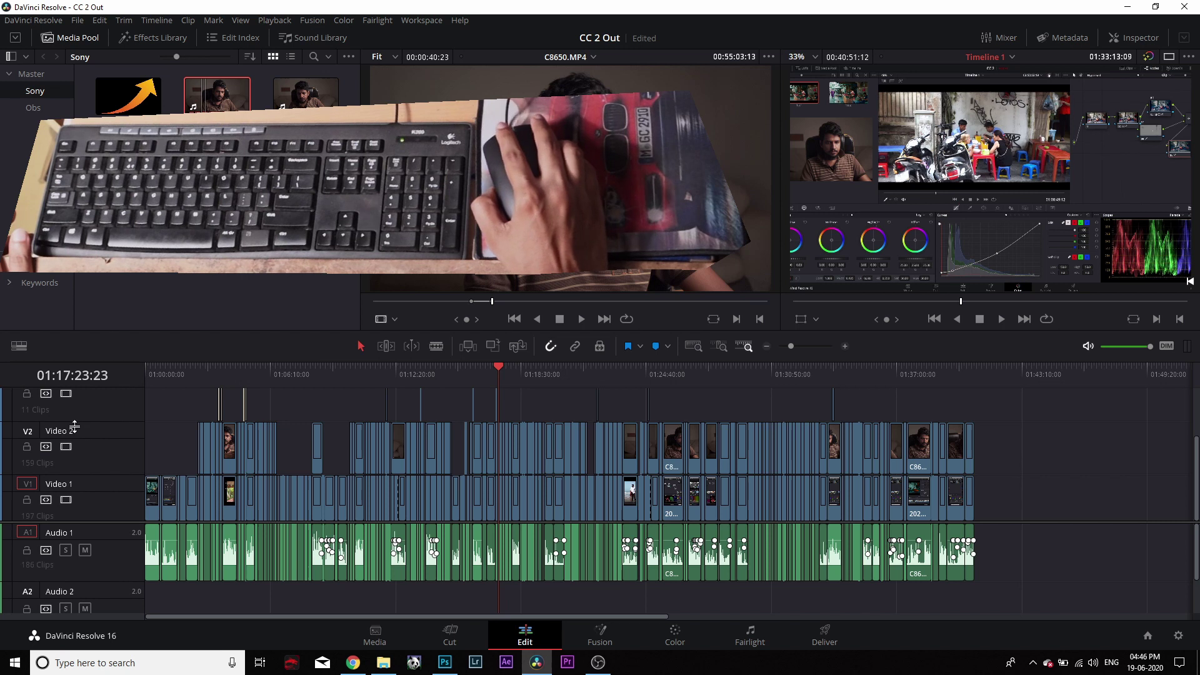
{"action": "left_click", "coordinate": [1136, 38]}
{"action": "left_click", "coordinate": [1137, 39]}
{"action": "left_click", "coordinate": [1136, 38]}
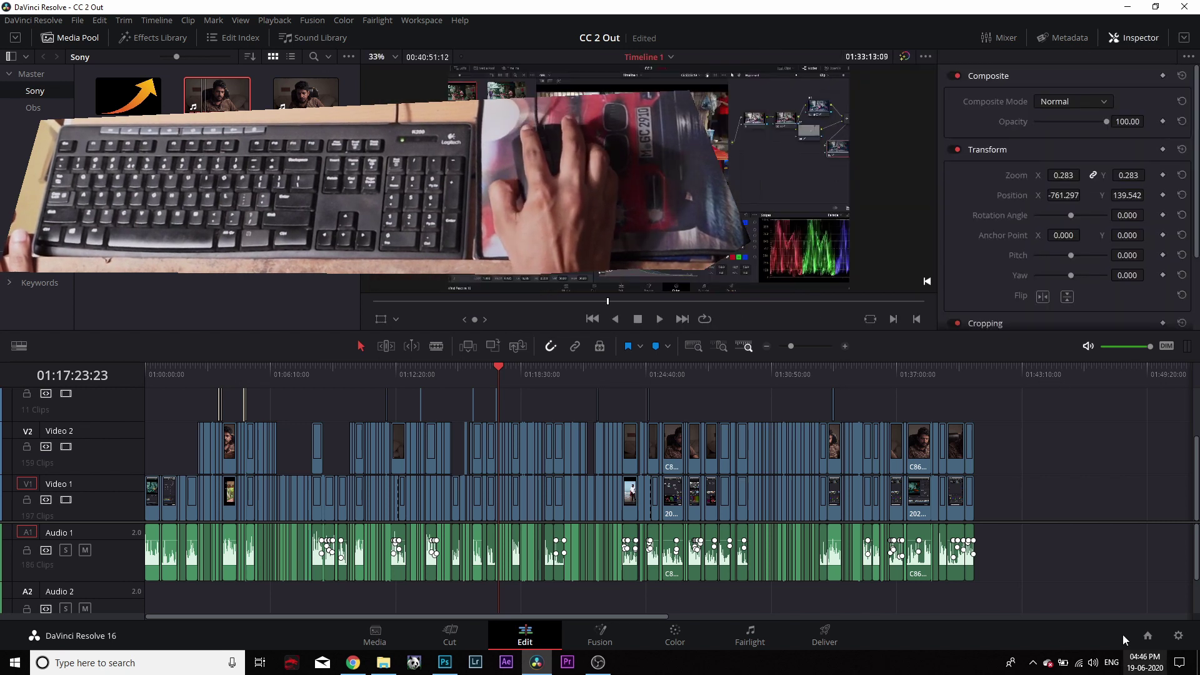
{"action": "left_click", "coordinate": [1185, 40]}
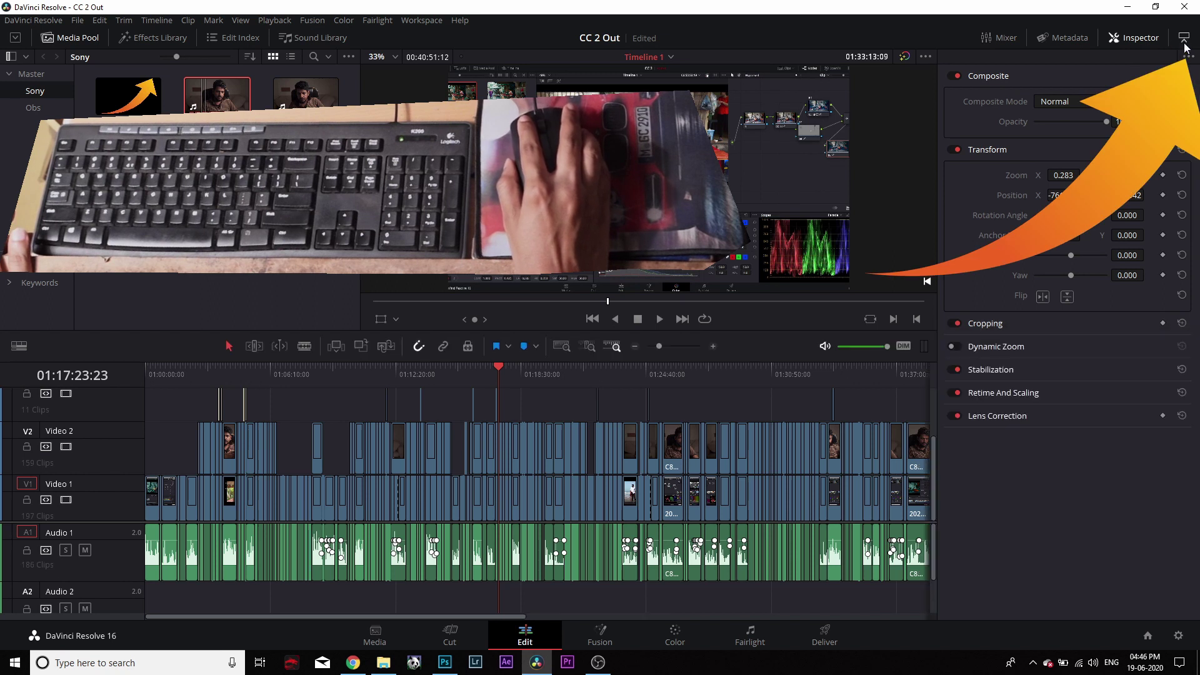
Step: Try the full-height media bin, Effects Library and Edit Index panels, then hide Edit Index
{"action": "left_click", "coordinate": [15, 38]}
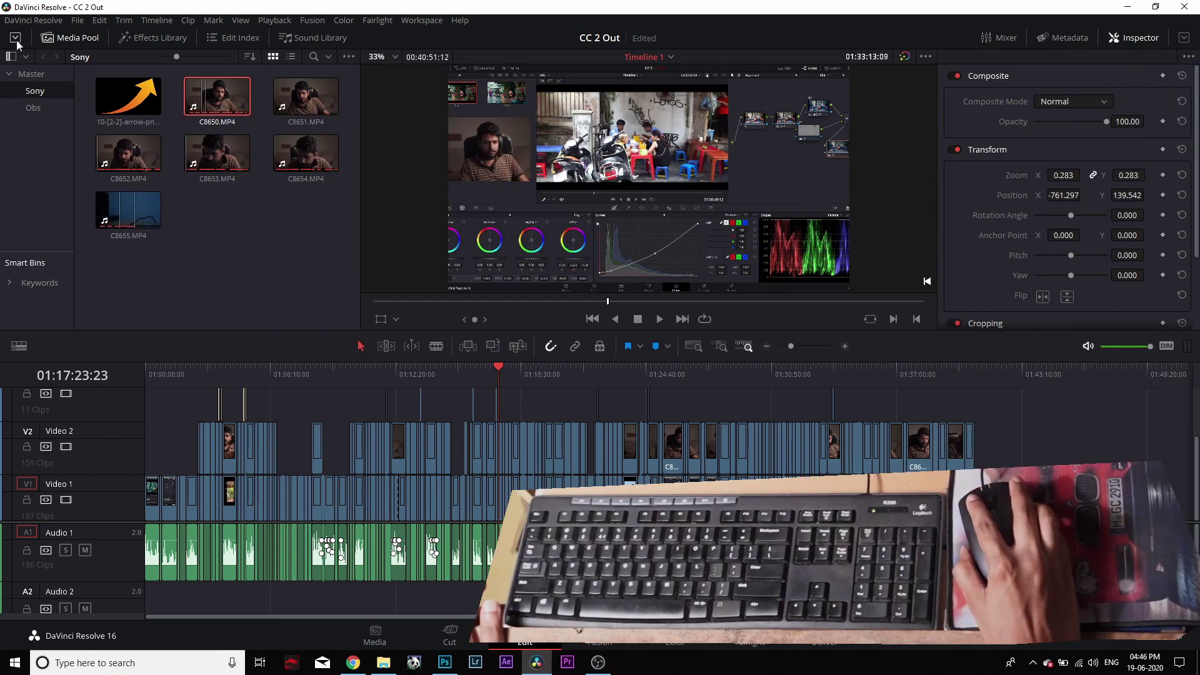
{"action": "left_click", "coordinate": [153, 38]}
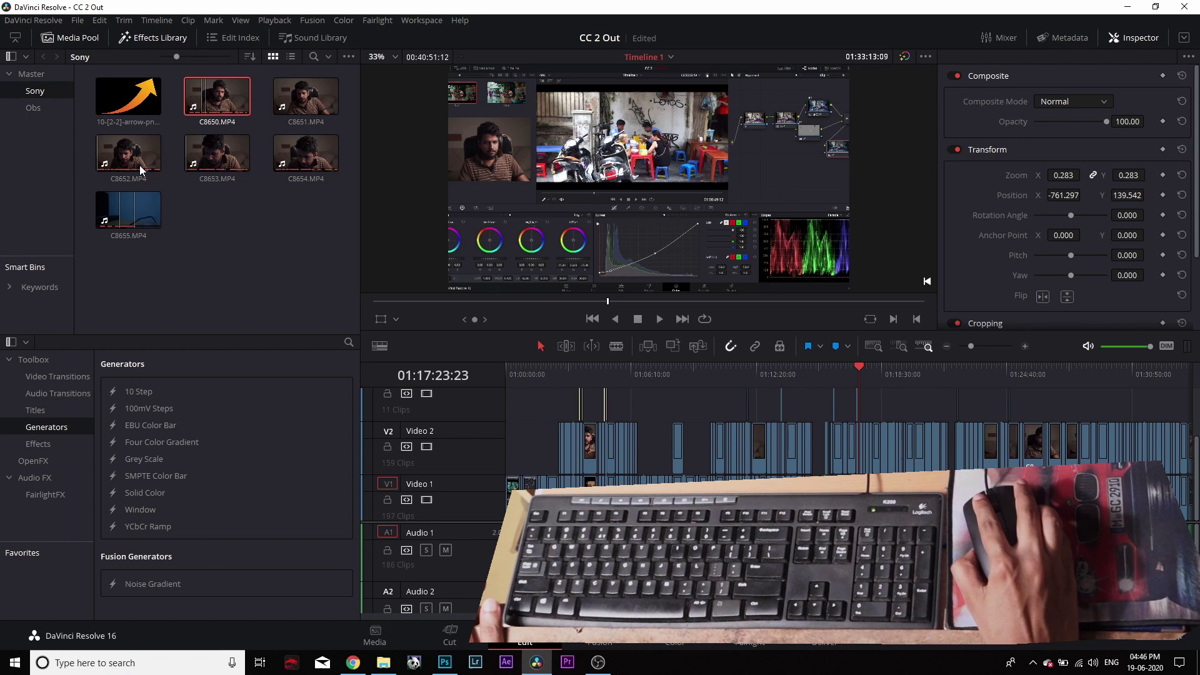
{"action": "left_click", "coordinate": [233, 37]}
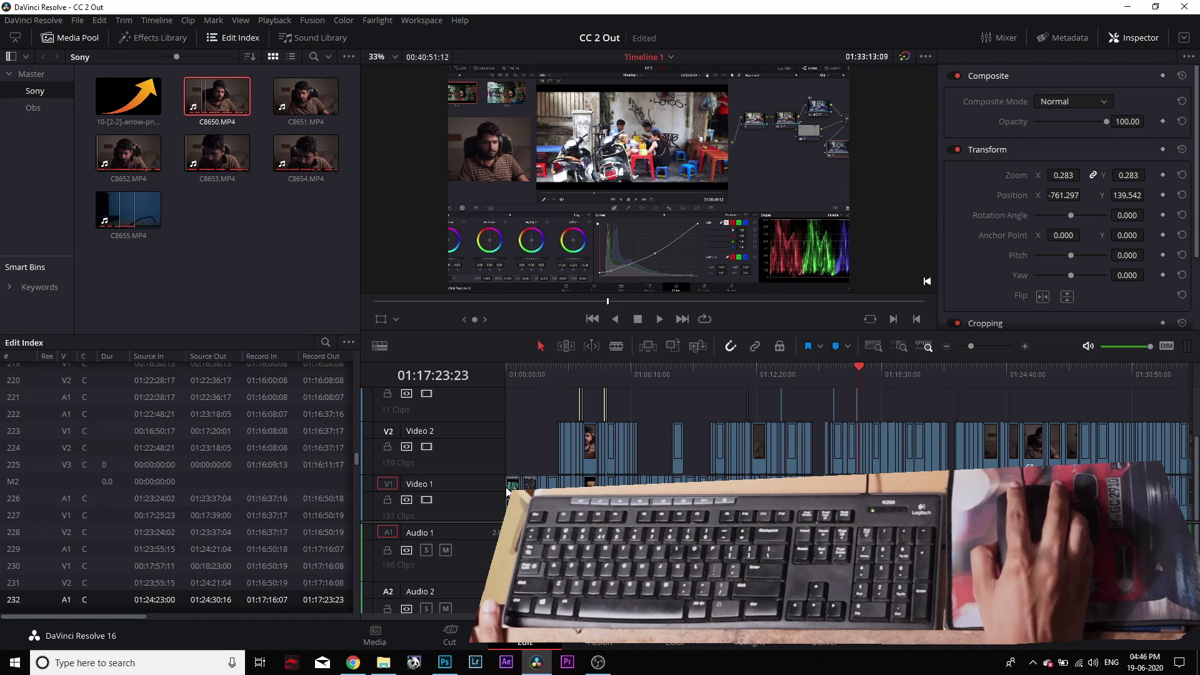
{"action": "left_click", "coordinate": [16, 39]}
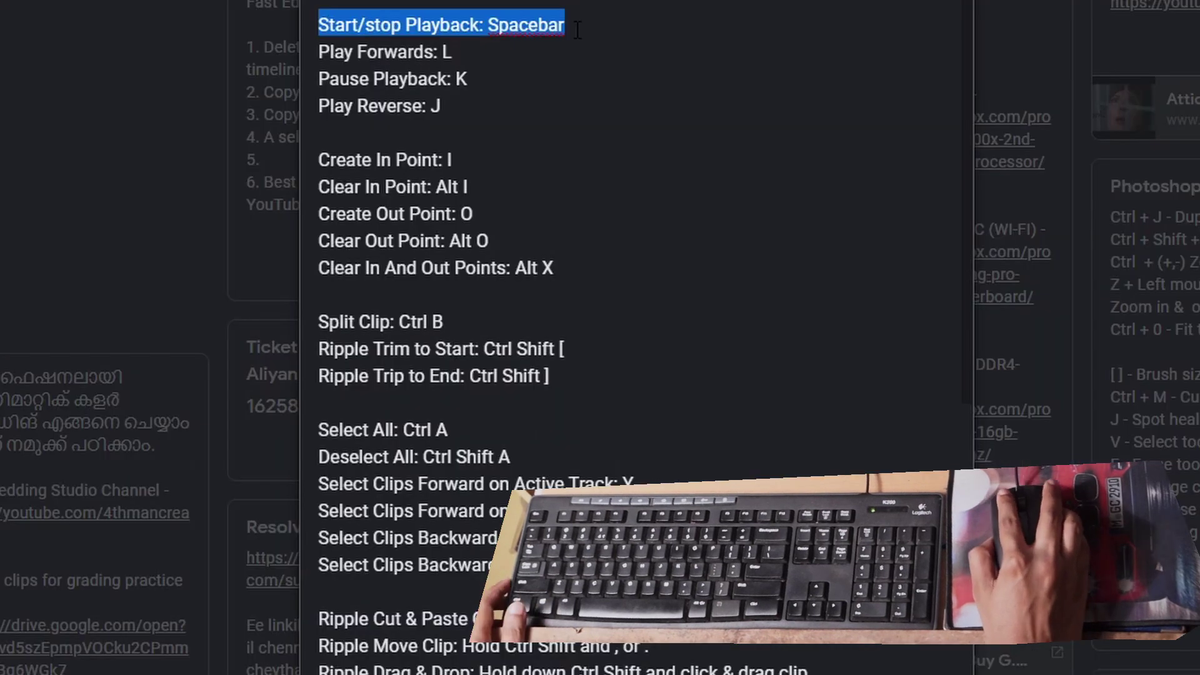
{"action": "left_click", "coordinate": [607, 30]}
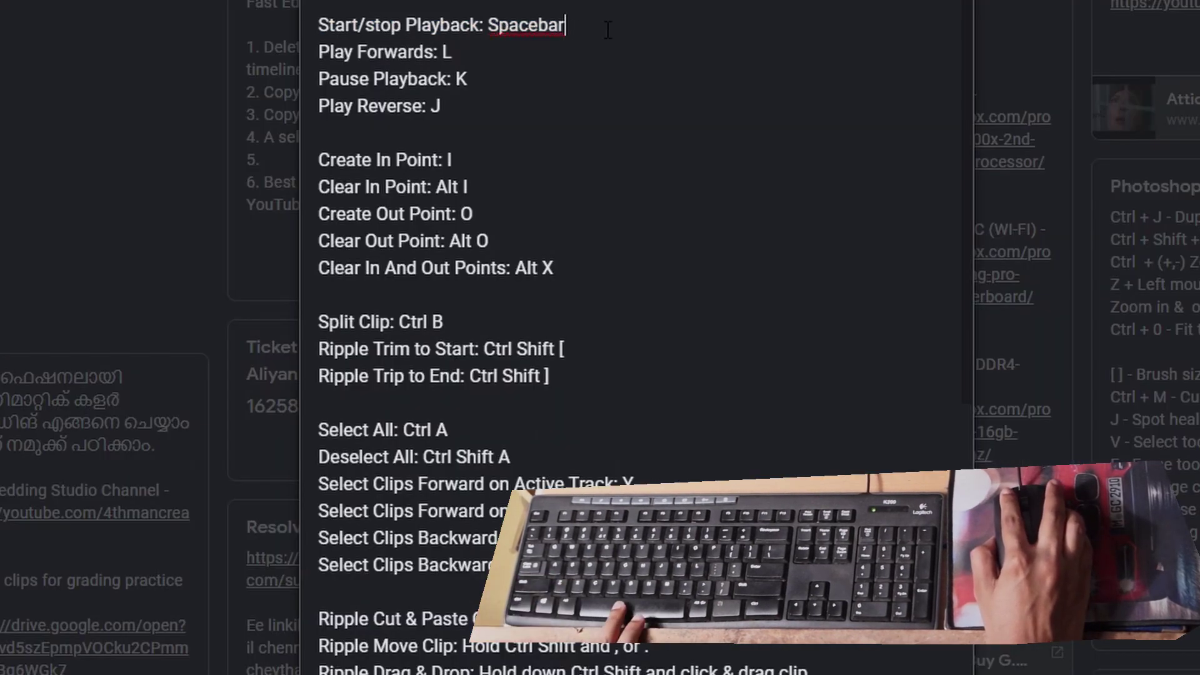
Step: Highlight 'Play Forwards: L' in the Keep note and move the Resolve playhead to 01:17:38:04
{"action": "left_click_drag", "start_coordinate": [319, 53], "coordinate": [451, 55]}
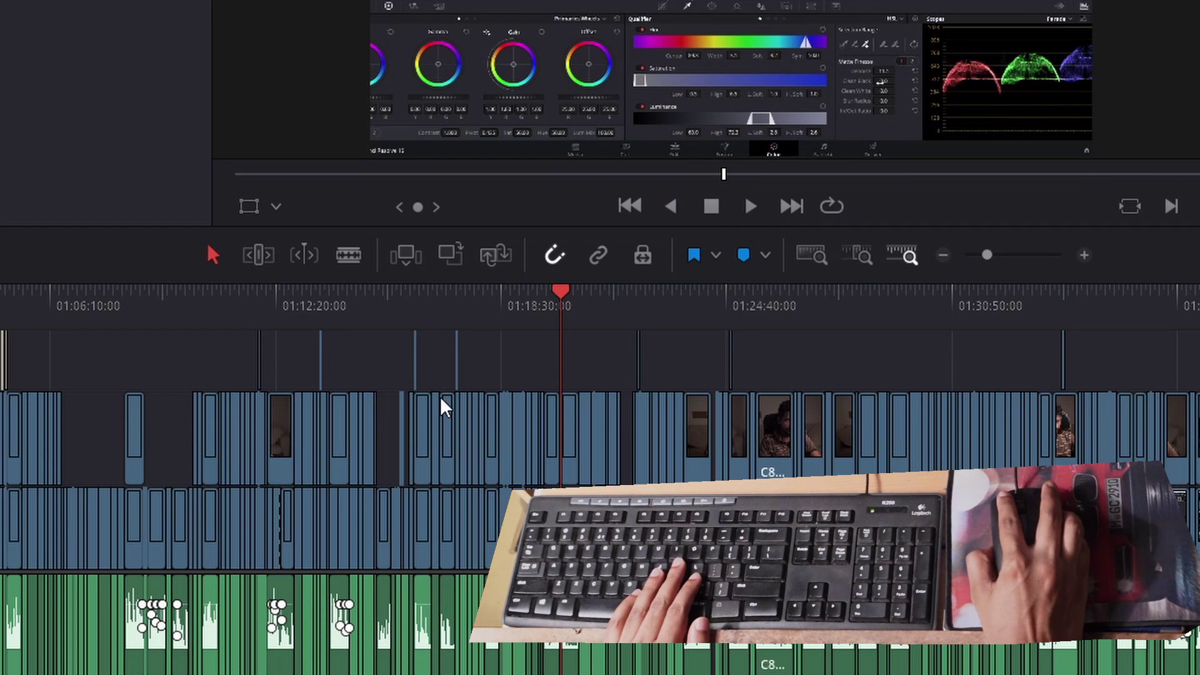
{"action": "left_click", "coordinate": [471, 309]}
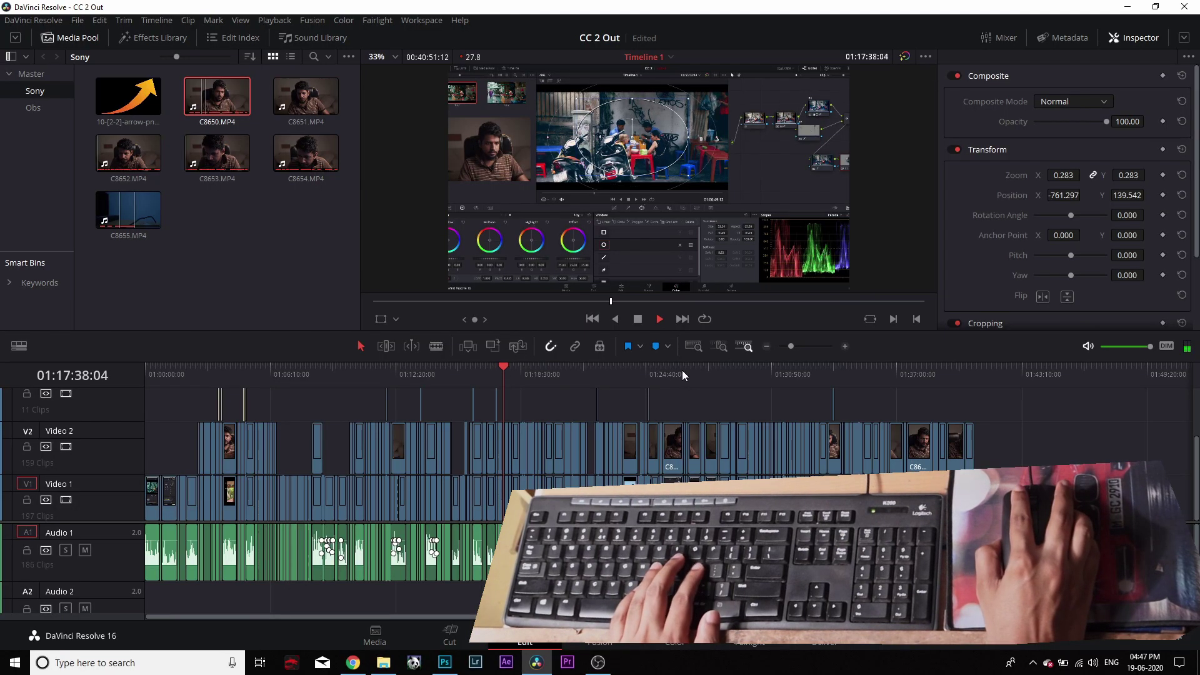
{"action": "key", "text": "l"}
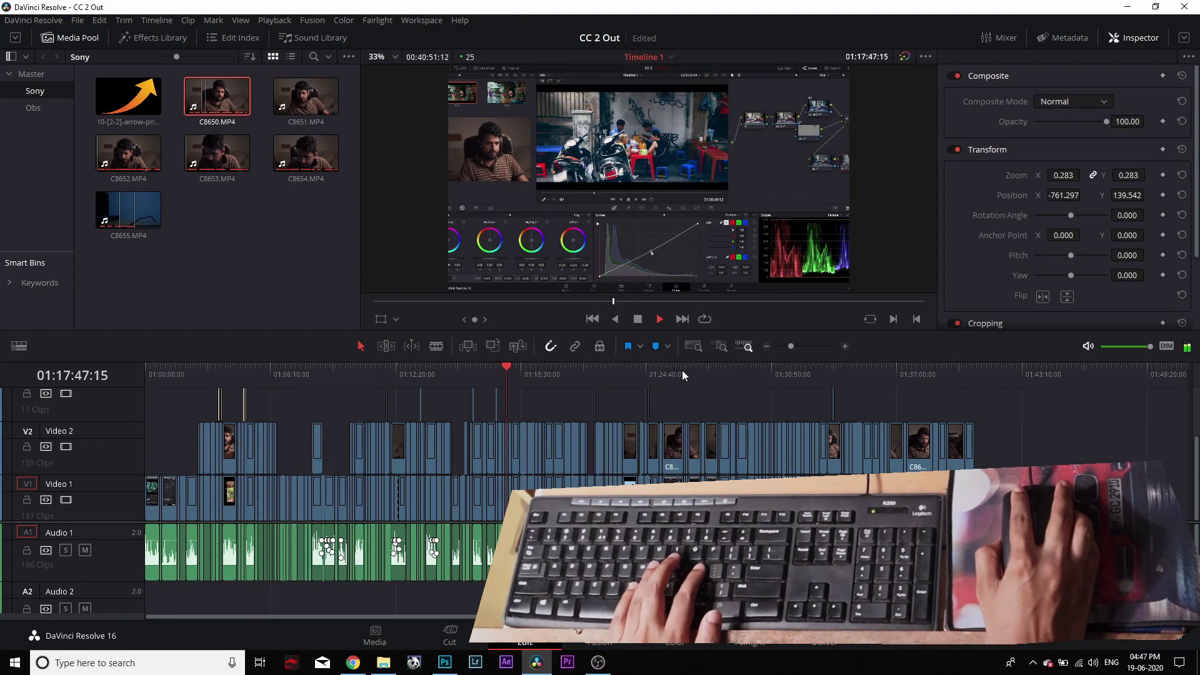
{"action": "key", "text": "space"}
{"action": "key", "text": "ctrl+equal"}
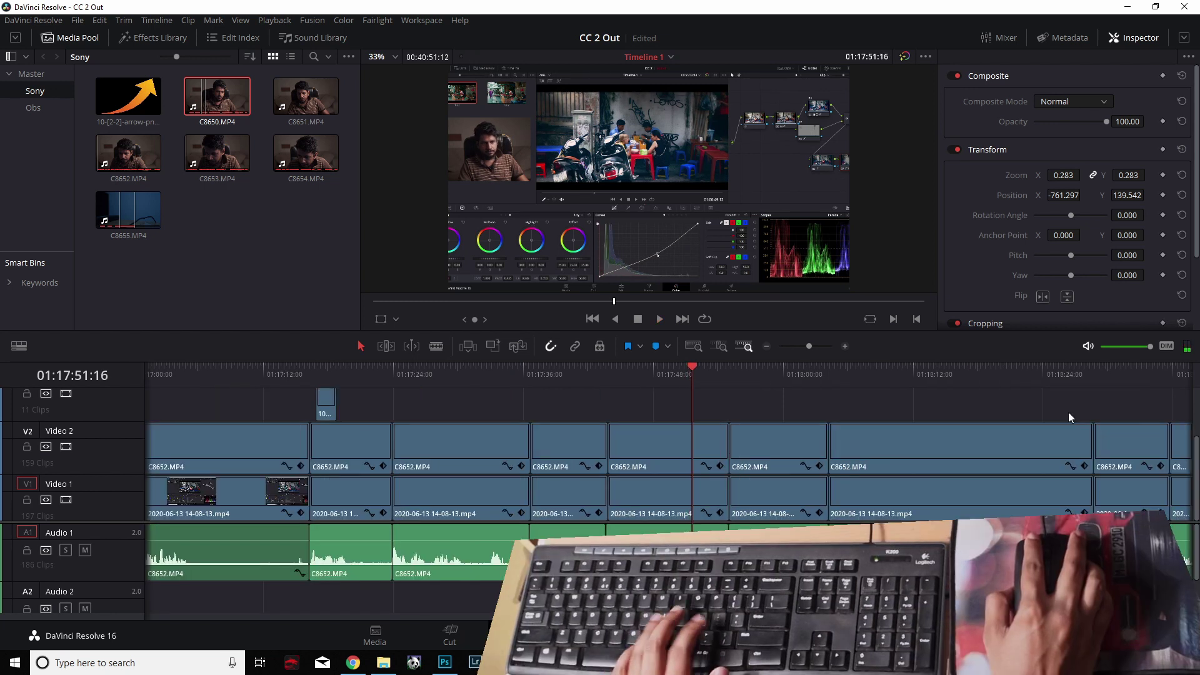
{"action": "key", "text": "j"}
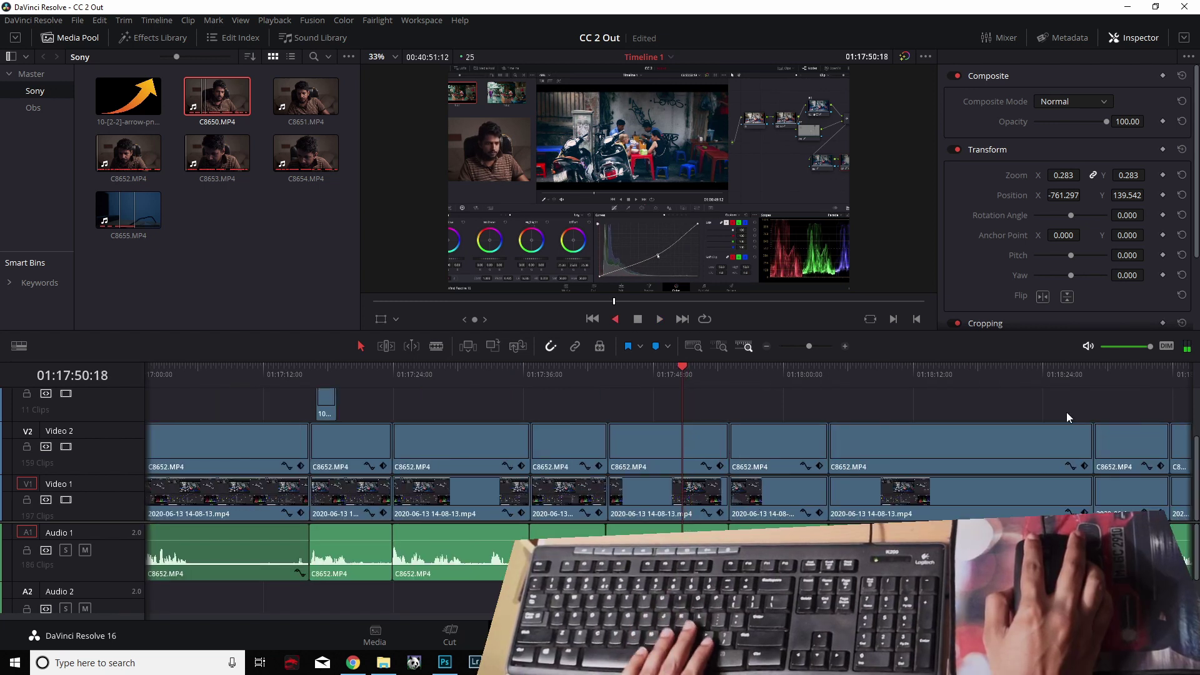
{"action": "key", "text": "space"}
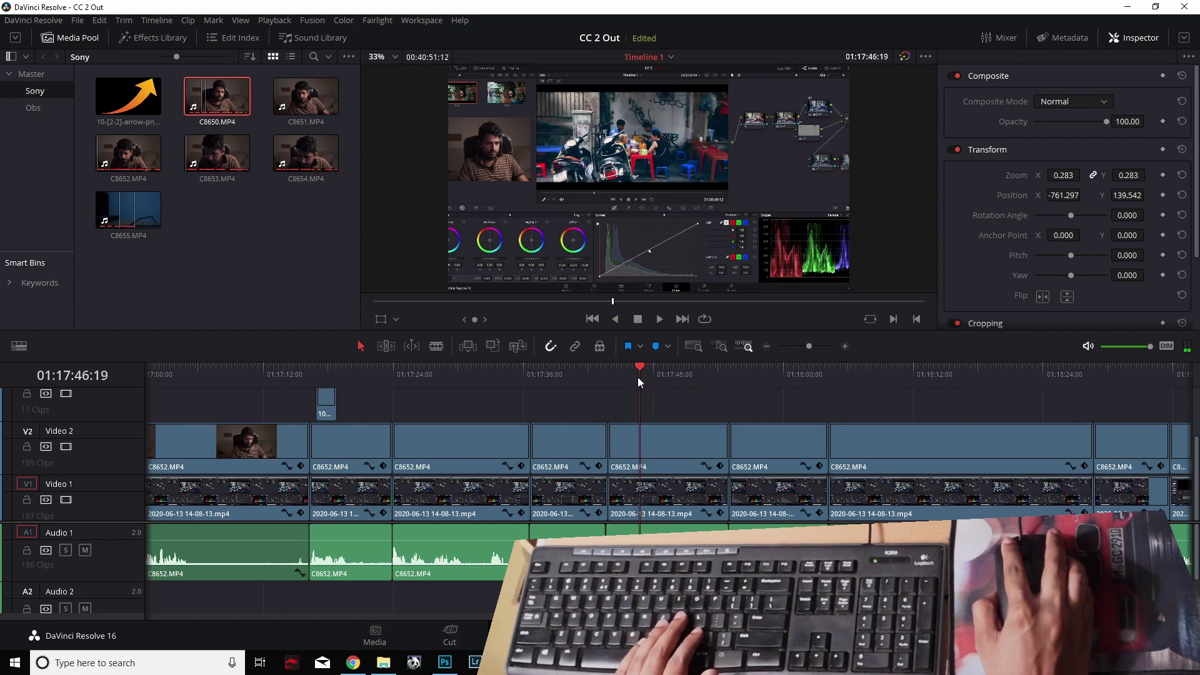
{"action": "key", "text": "i"}
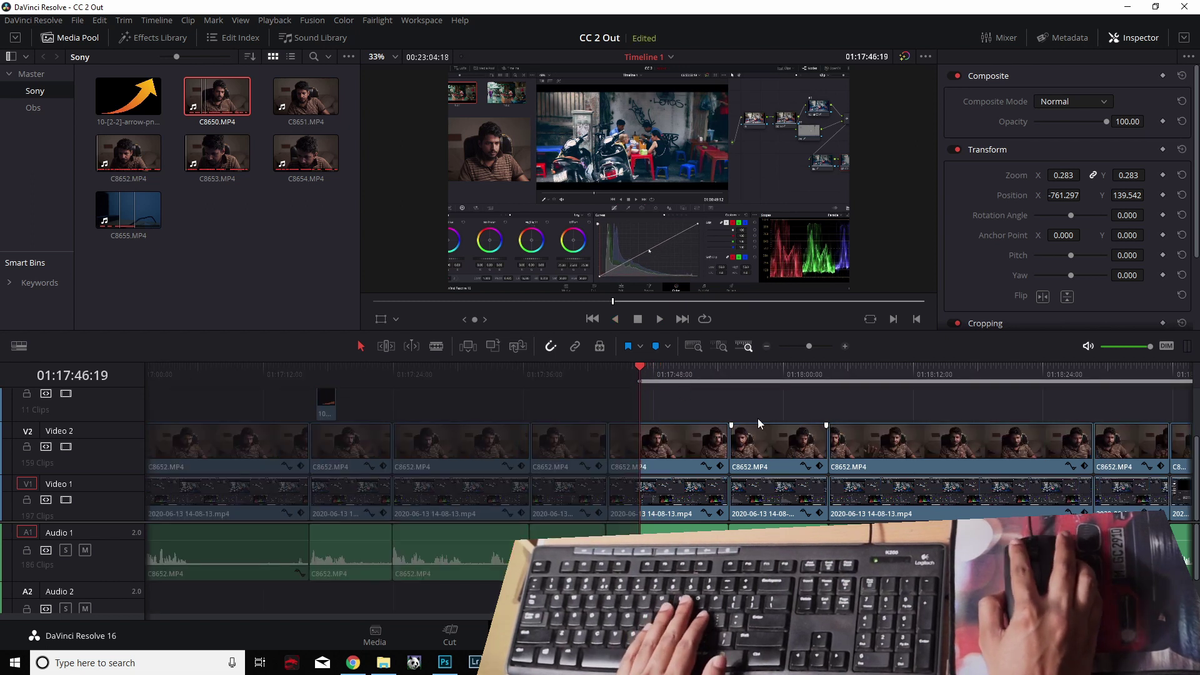
{"action": "key", "text": "space"}
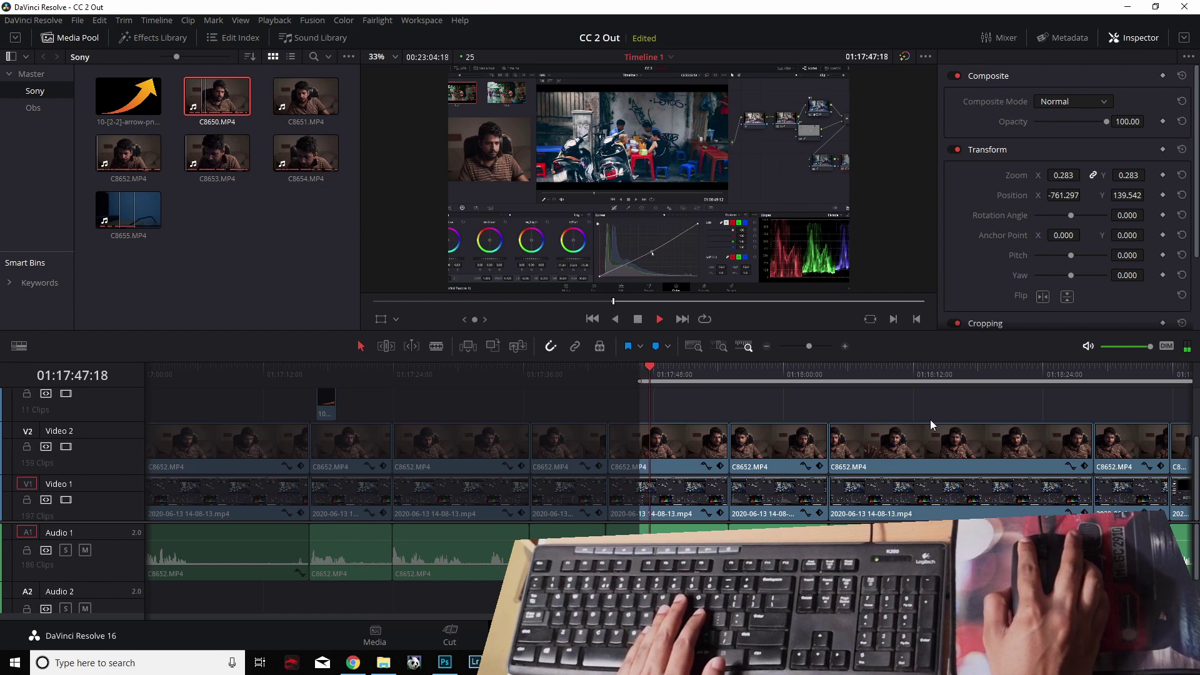
{"action": "key", "text": "space"}
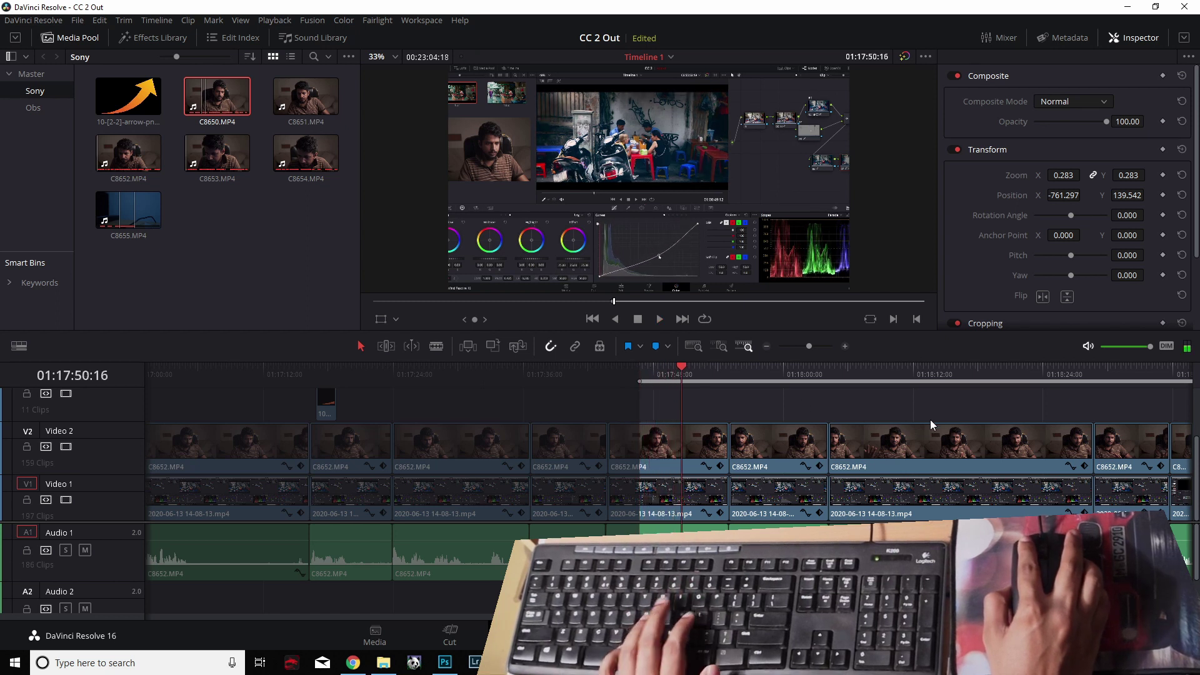
{"action": "key", "text": "o"}
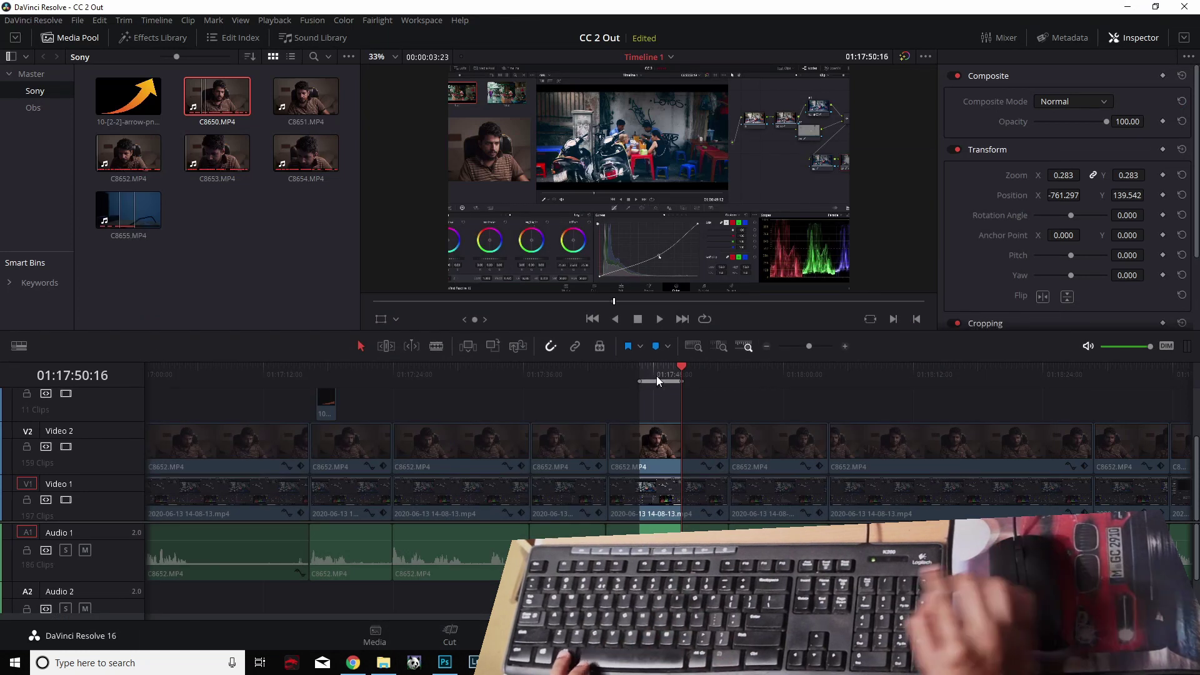
{"action": "key", "text": "alt+i"}
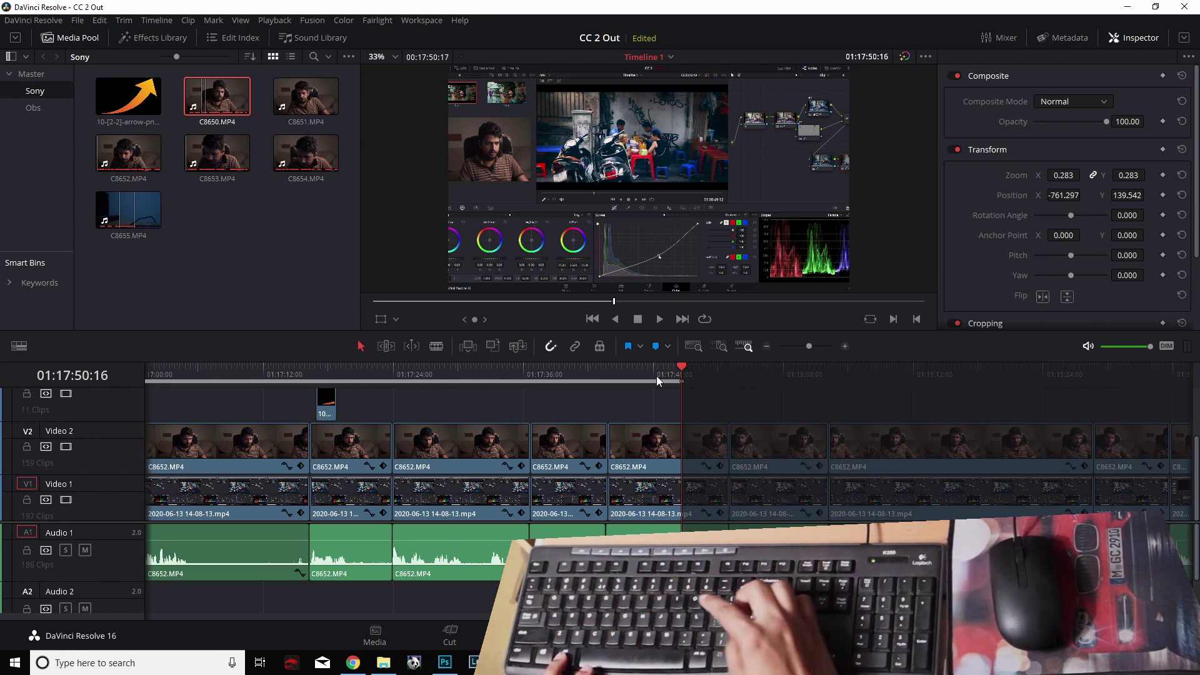
{"action": "key", "text": "alt+x"}
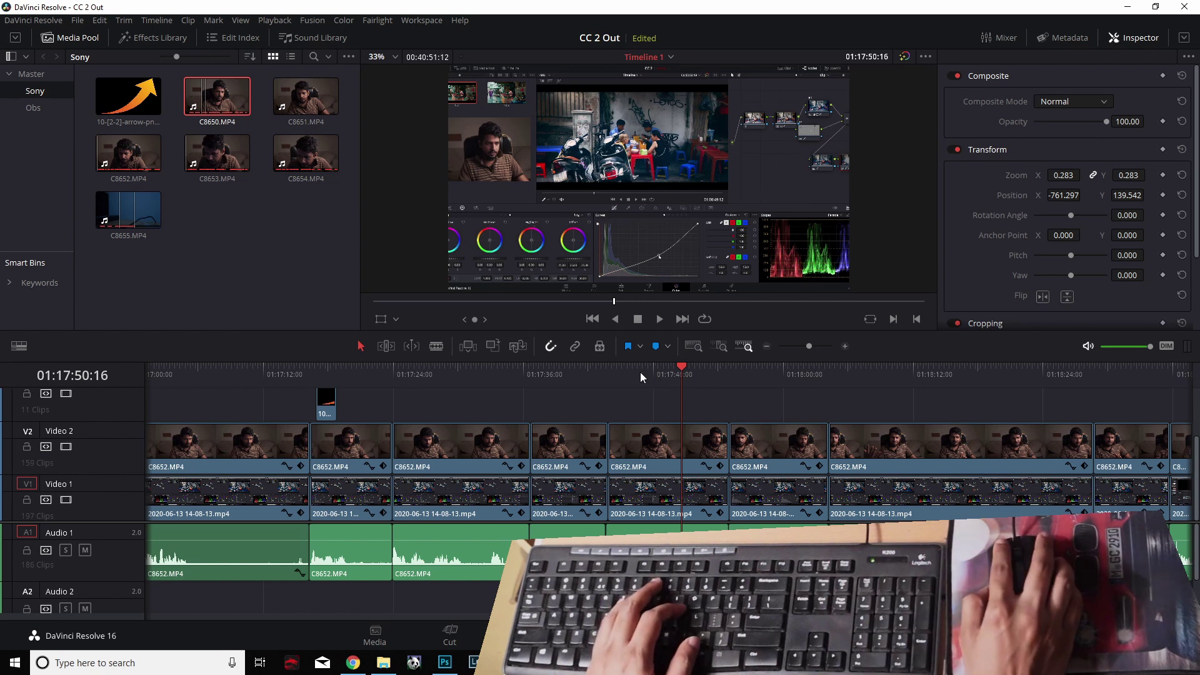
{"action": "left_click", "coordinate": [641, 372]}
{"action": "key", "text": "i"}
{"action": "left_click", "coordinate": [789, 373]}
{"action": "key", "text": "o"}
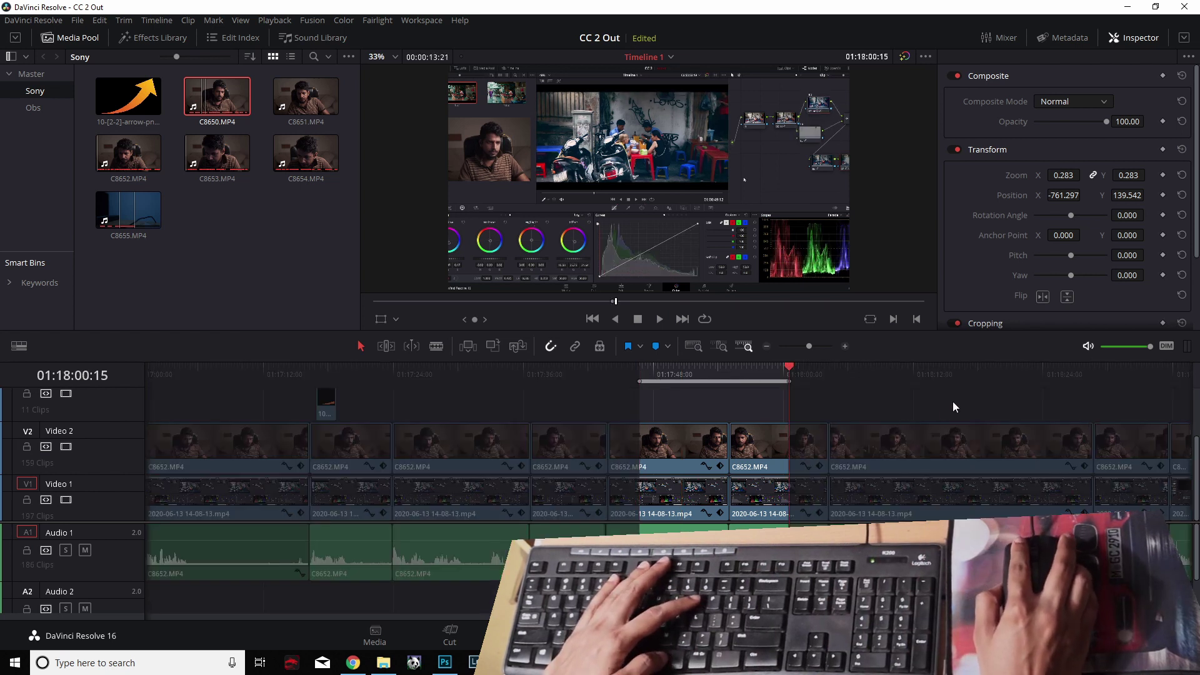
{"action": "left_click_drag", "start_coordinate": [637, 379], "coordinate": [150, 380]}
{"action": "key", "text": "ctrl+minus"}
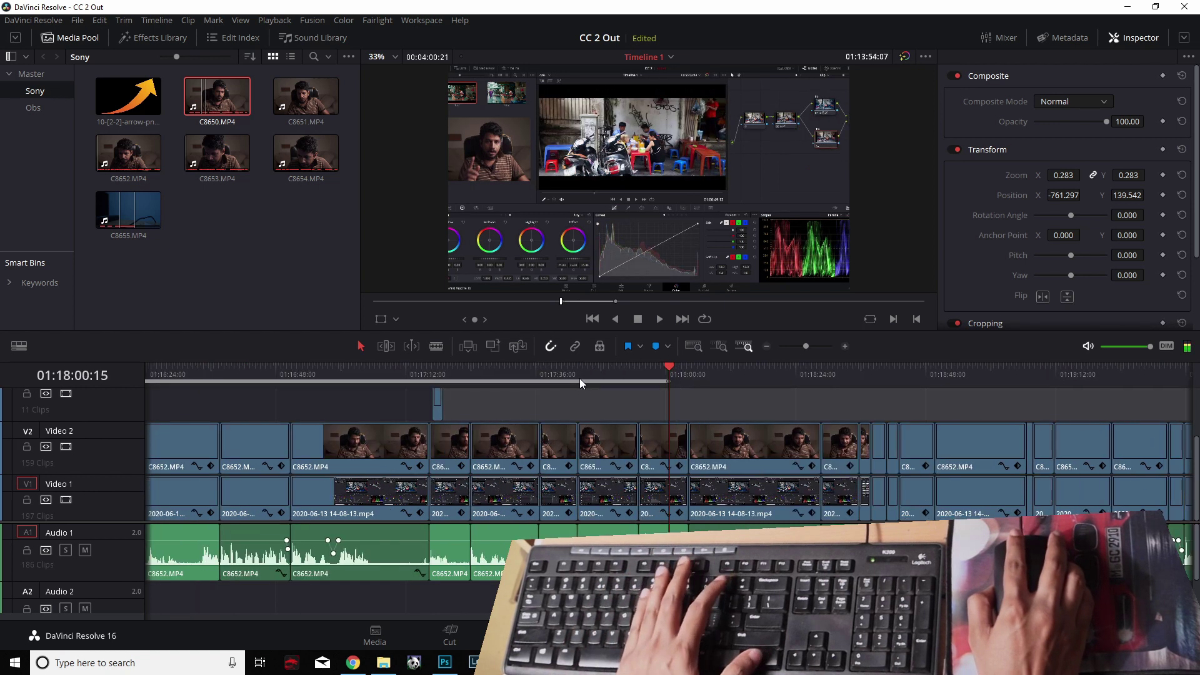
{"action": "left_click", "coordinate": [744, 371]}
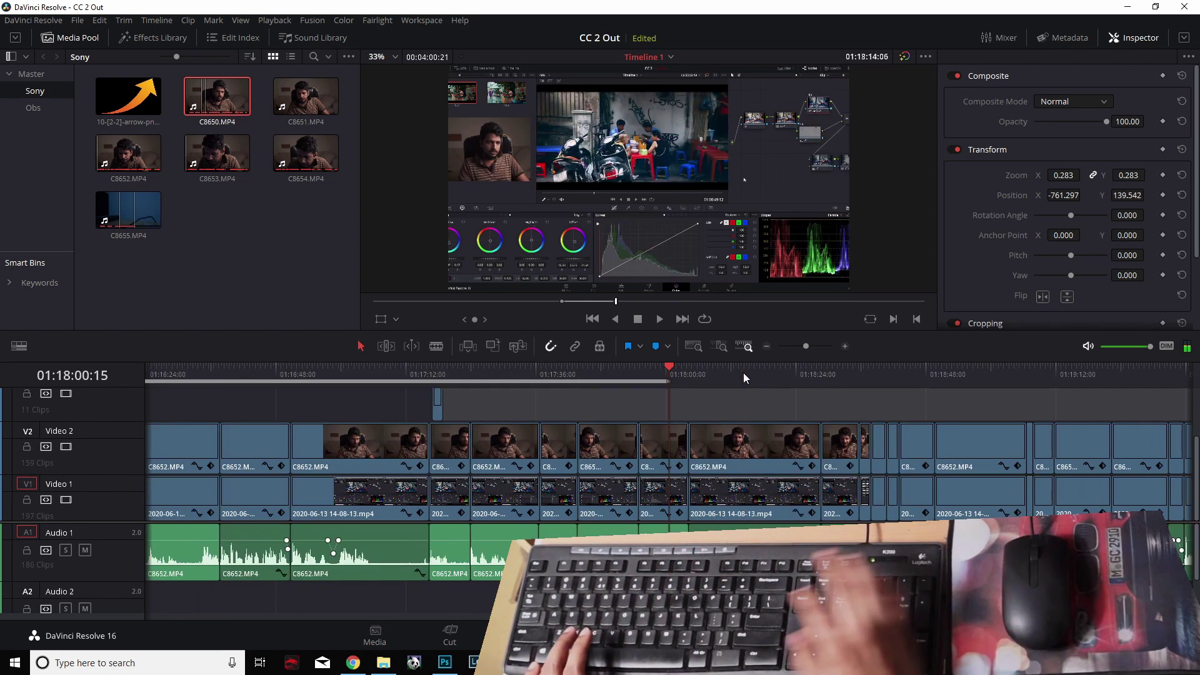
{"action": "key", "text": "alt+x"}
{"action": "left_click_drag", "start_coordinate": [550, 375], "coordinate": [594, 378]}
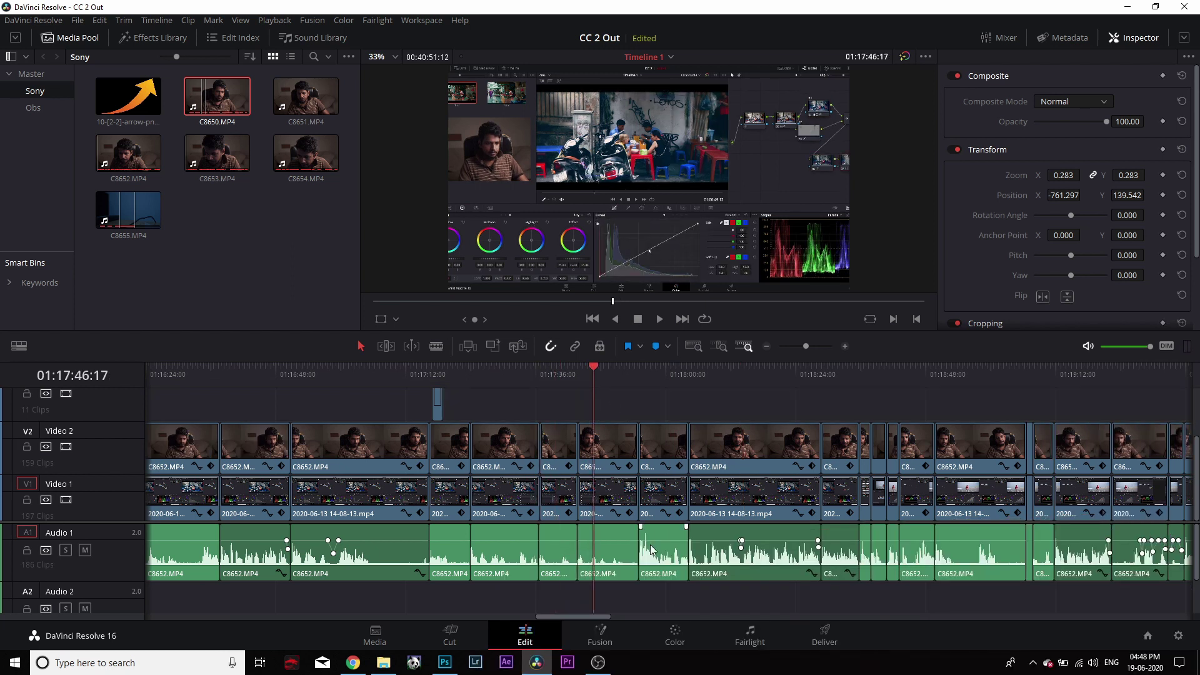
Step: Zoom in and mark an In–Out range over the C8652.MP4 clip on Video 2
{"action": "key", "text": "ctrl+equal"}
{"action": "left_click", "coordinate": [693, 446]}
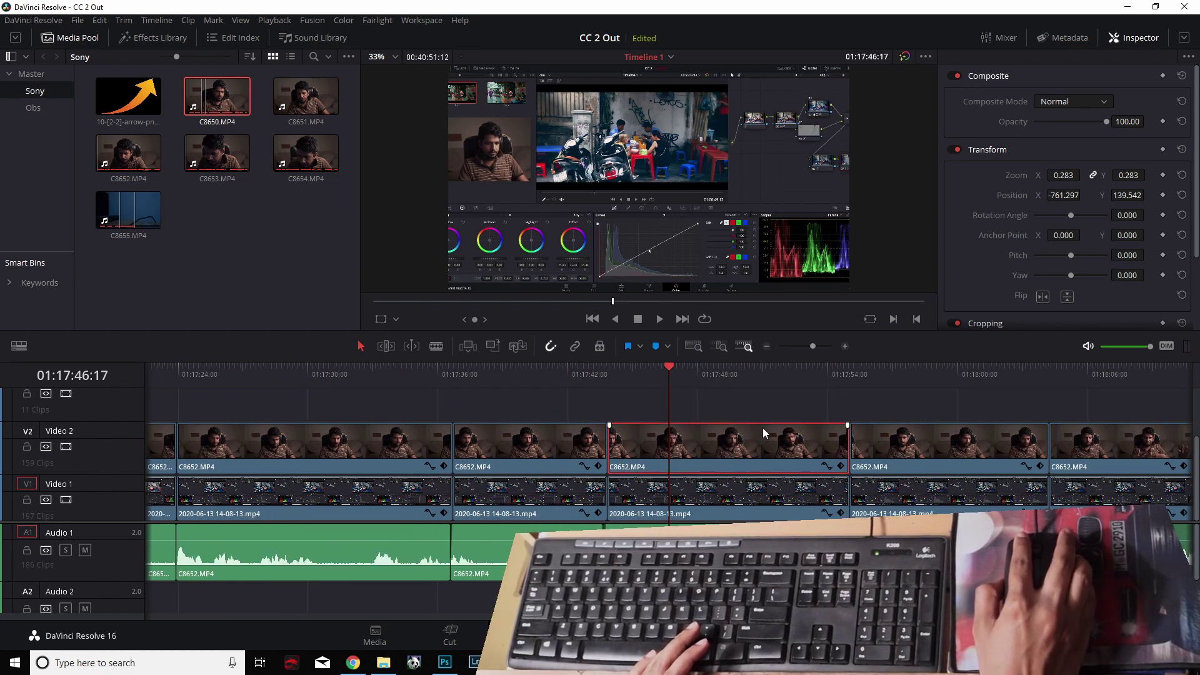
{"action": "key", "text": "x"}
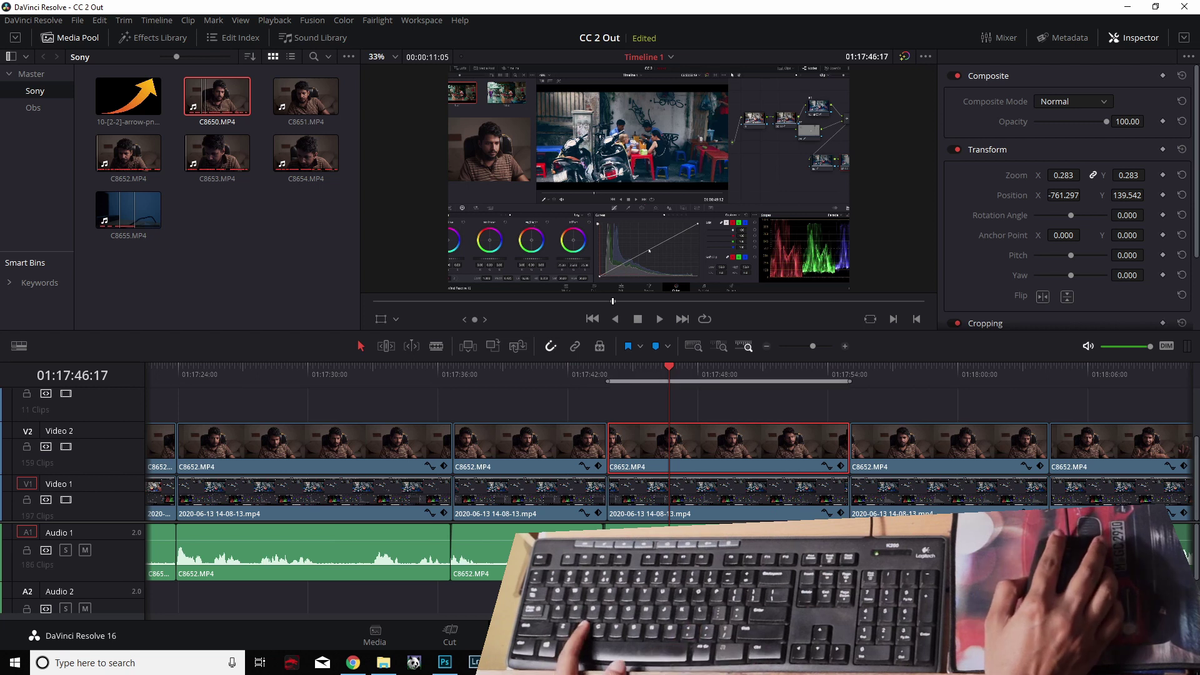
{"action": "left_click", "coordinate": [958, 407]}
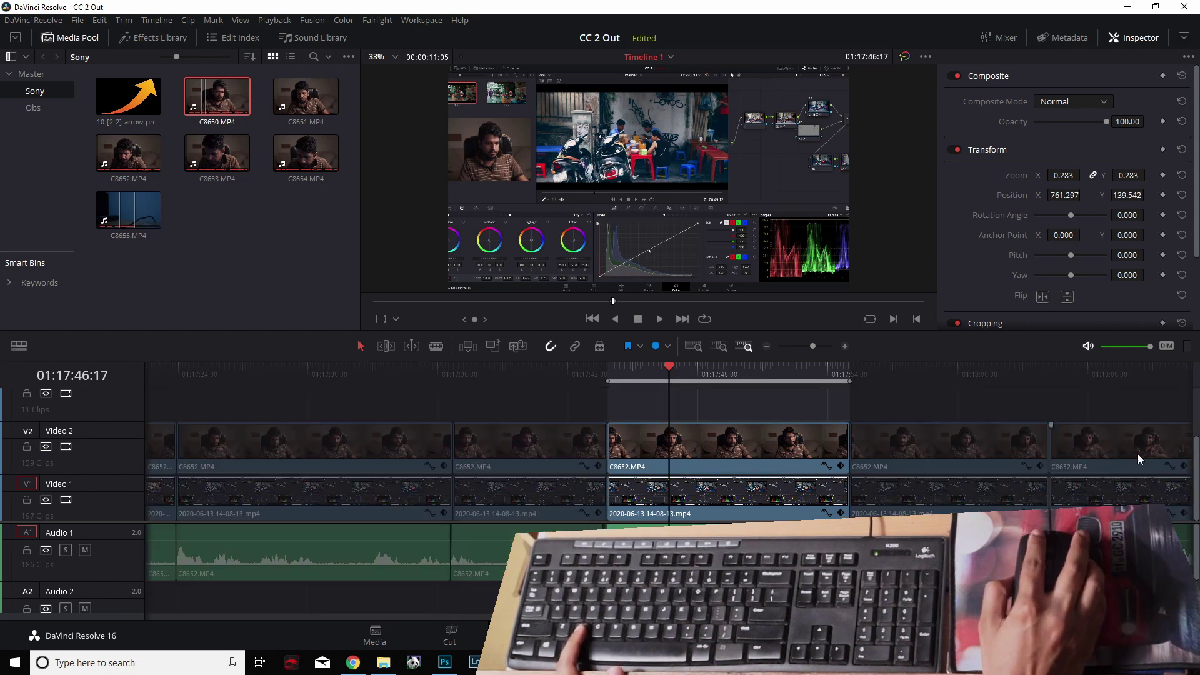
Step: Clear the In and Out marks, park at 01:17:45:19, and highlight 'Split Clip: Ctrl B' in the notes
{"action": "left_click", "coordinate": [749, 374]}
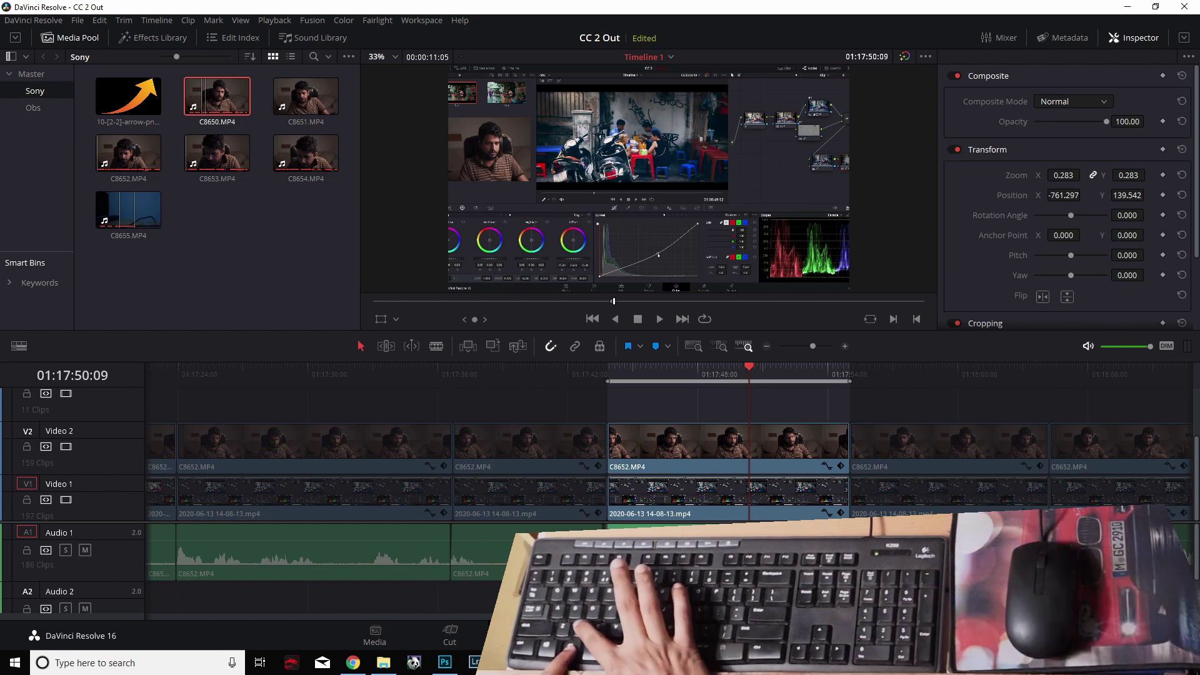
{"action": "key", "text": "alt+x"}
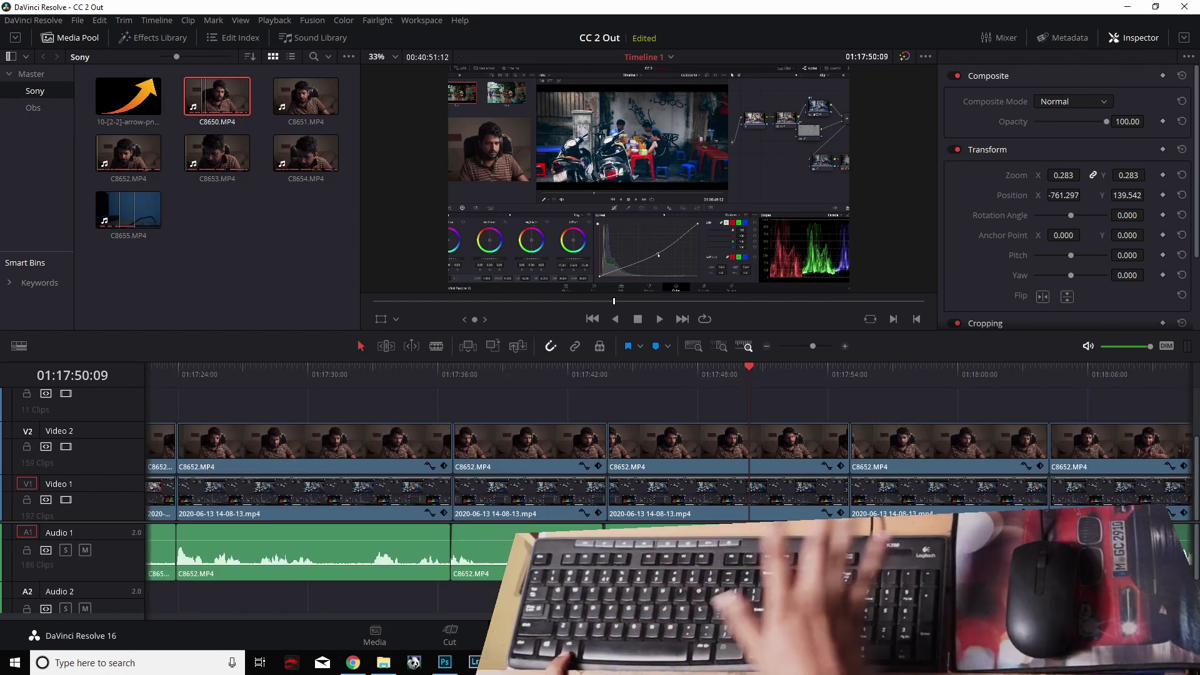
{"action": "left_click", "coordinate": [650, 377]}
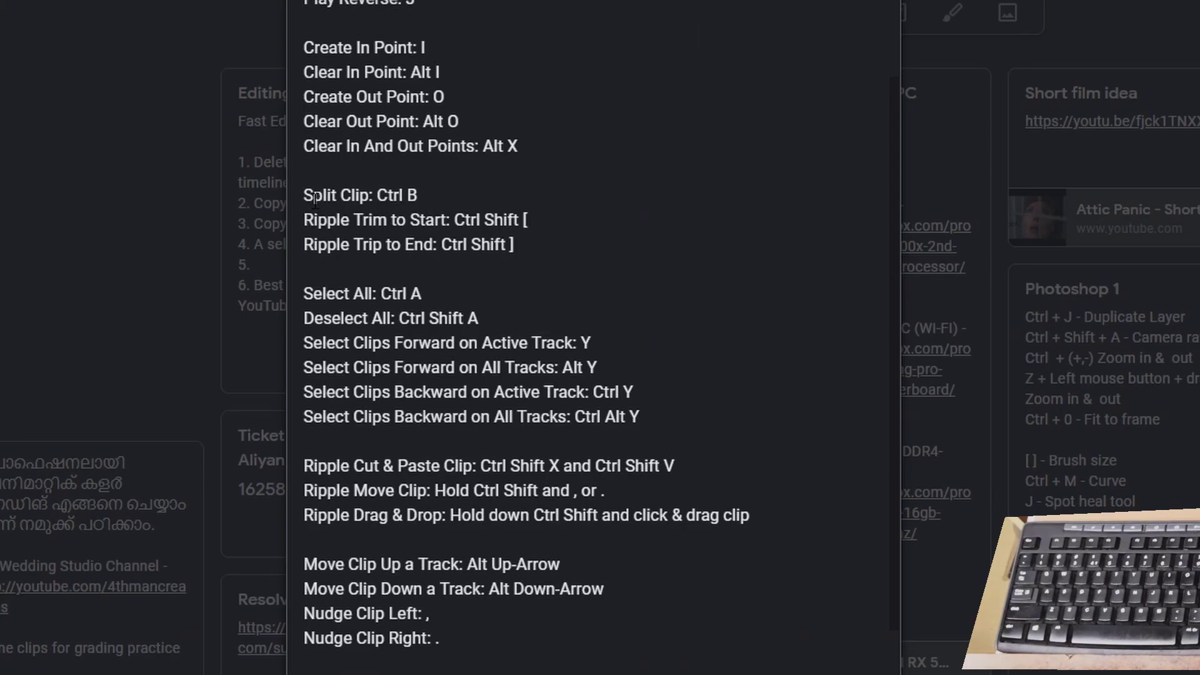
{"action": "left_click_drag", "start_coordinate": [304, 194], "coordinate": [423, 198]}
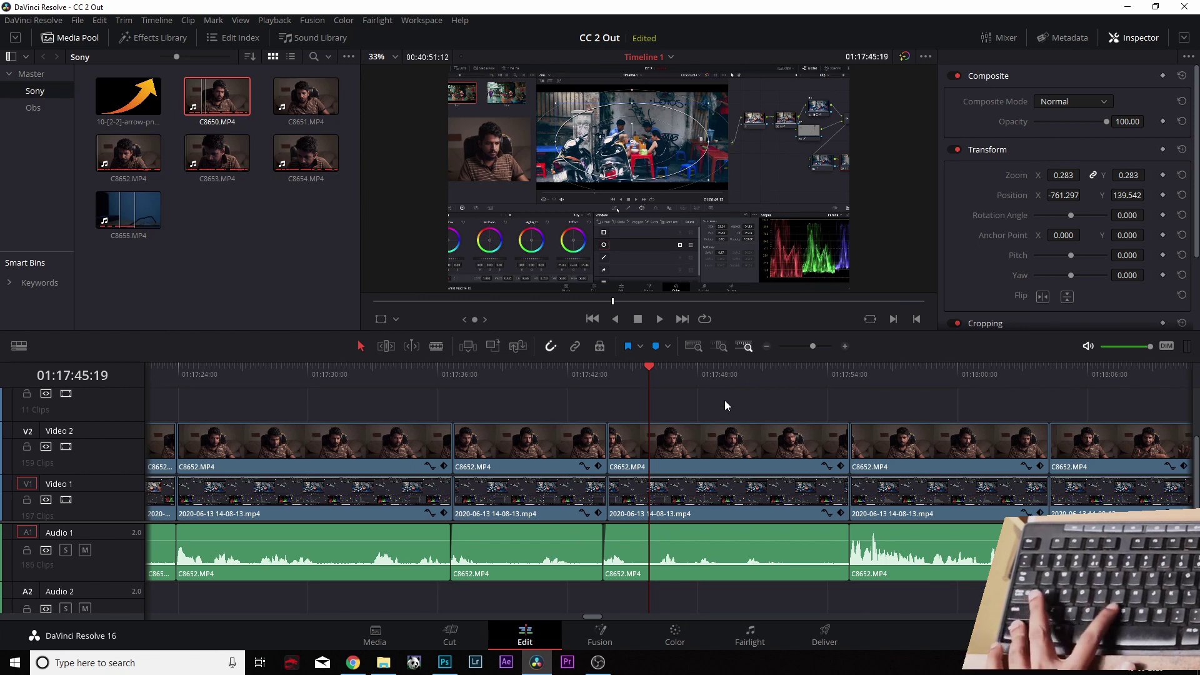
Step: Test a Ctrl+B split at the playhead, undo it, and try the Blade and Selection tools
{"action": "key", "text": "ctrl+b"}
{"action": "key", "text": "ctrl+z"}
{"action": "left_click", "coordinate": [441, 347]}
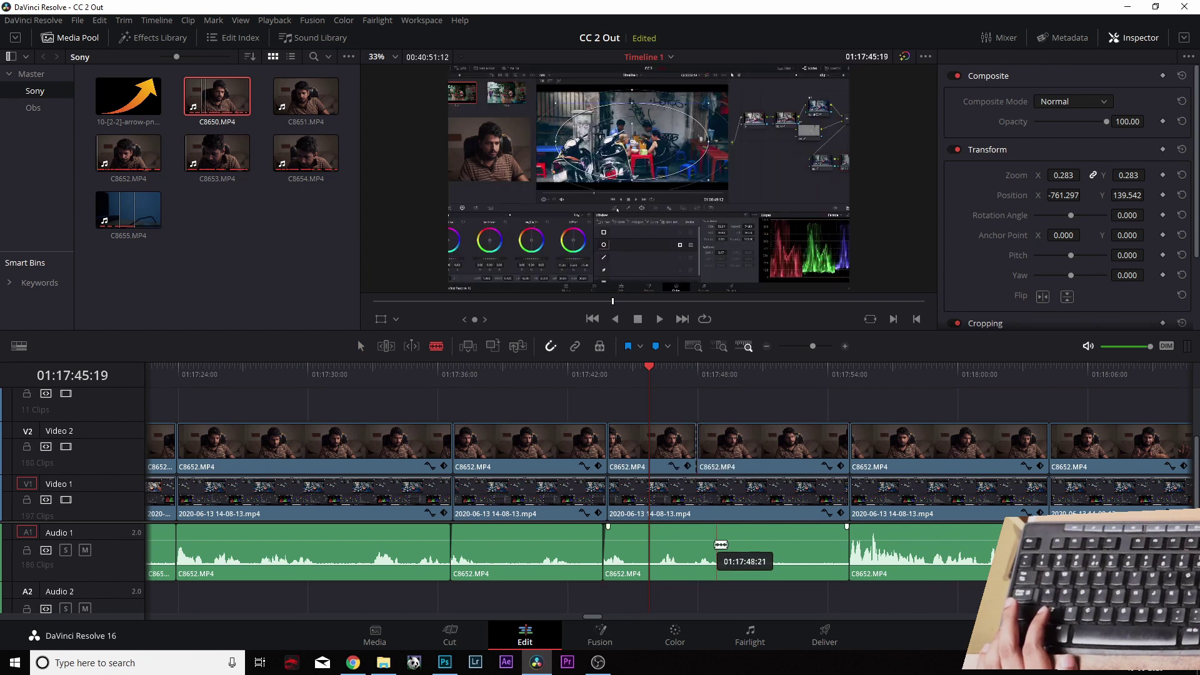
{"action": "key", "text": "a"}
Step: Split only the Video 2 C8652.MP4 clip and undo, then split all tracks at 01:17:45:19
{"action": "left_click", "coordinate": [713, 449]}
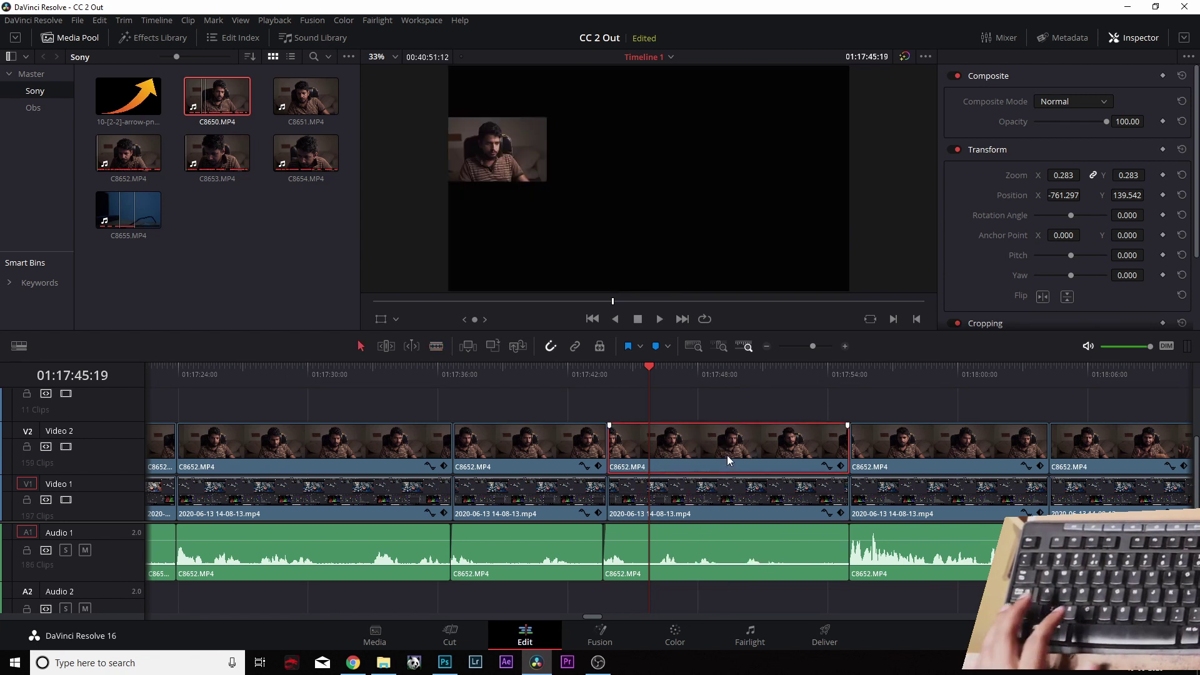
{"action": "key", "text": "ctrl+b"}
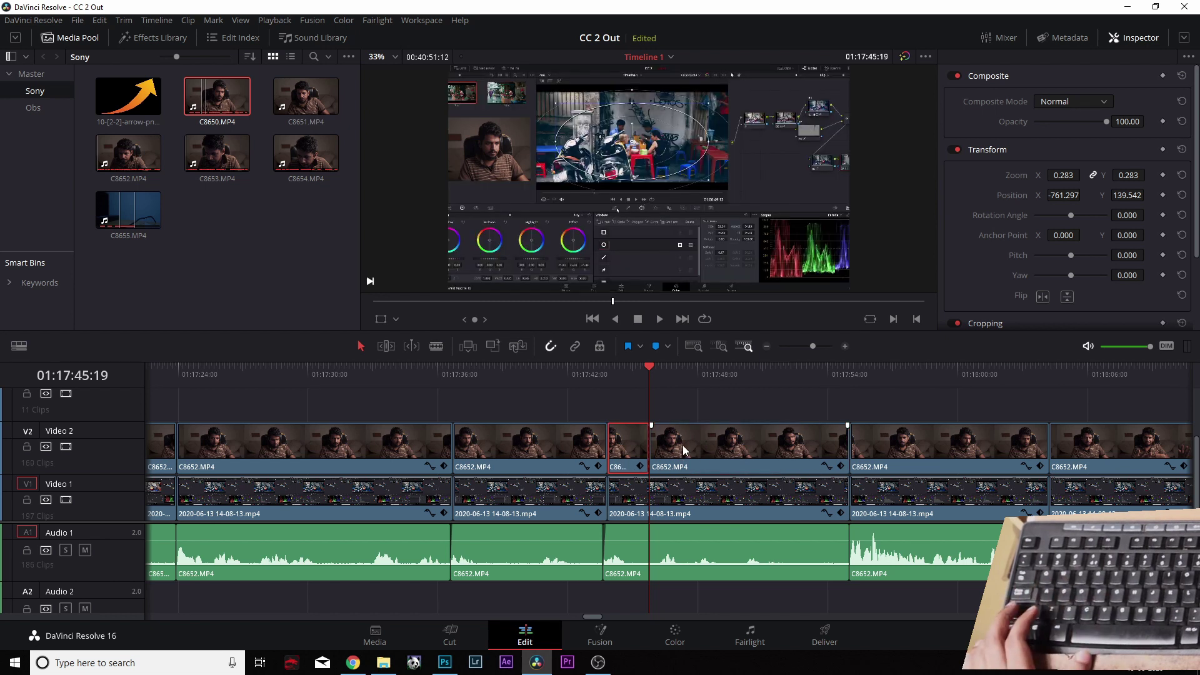
{"action": "key", "text": "ctrl+z"}
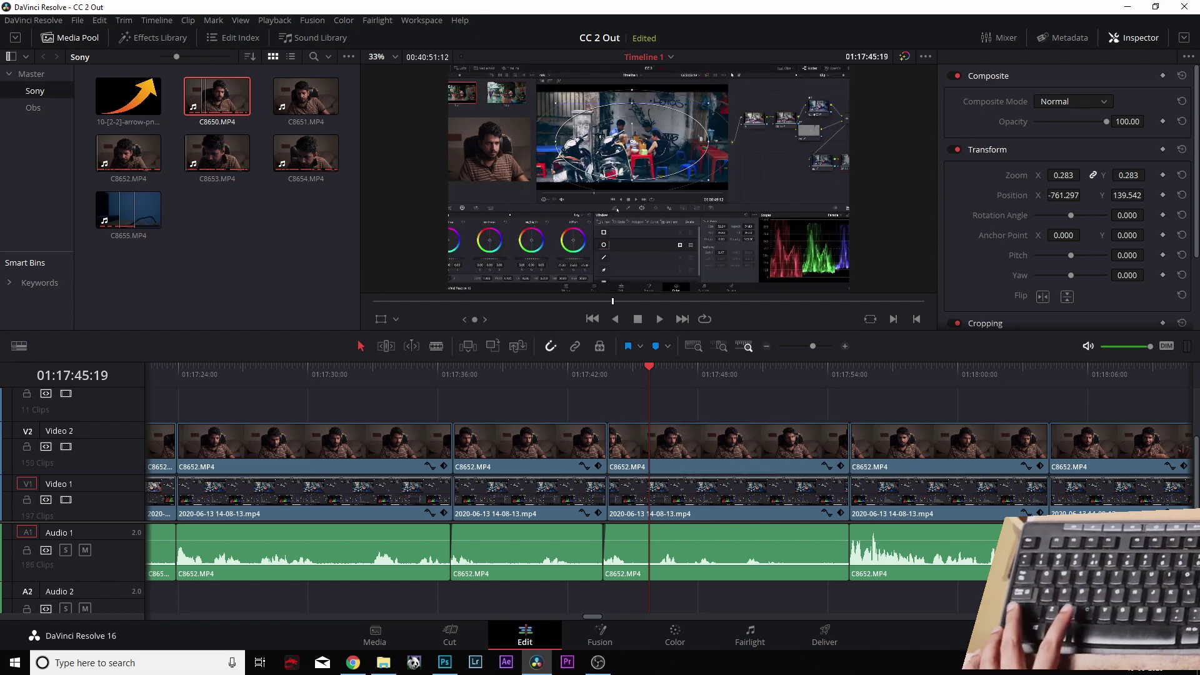
{"action": "key", "text": "ctrl+b"}
{"action": "mouse_move", "coordinate": [650, 387]}
{"action": "left_mouse_down"}
{"action": "mouse_move", "coordinate": [730, 387]}
{"action": "mouse_move", "coordinate": [651, 386]}
{"action": "mouse_move", "coordinate": [698, 390]}
{"action": "mouse_move", "coordinate": [663, 383]}
{"action": "left_mouse_up"}
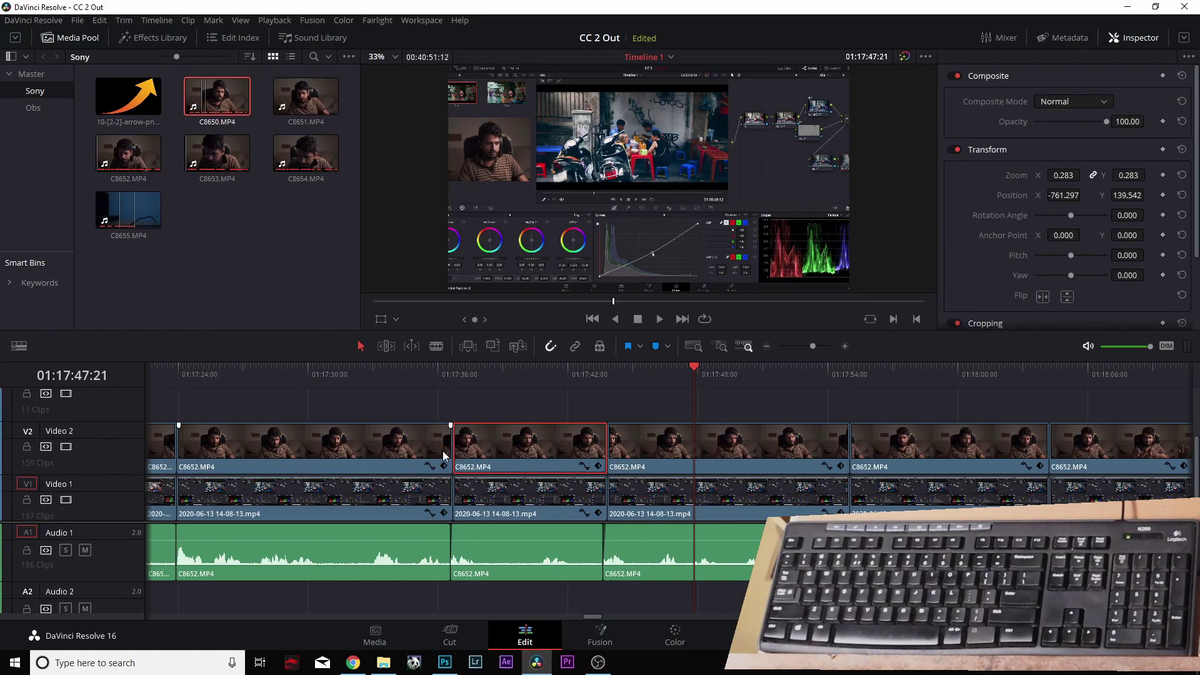
Step: Delete the Video 2 C8652.MP4 clip to leave a gap, then return to the Keep note
{"action": "left_click", "coordinate": [493, 445]}
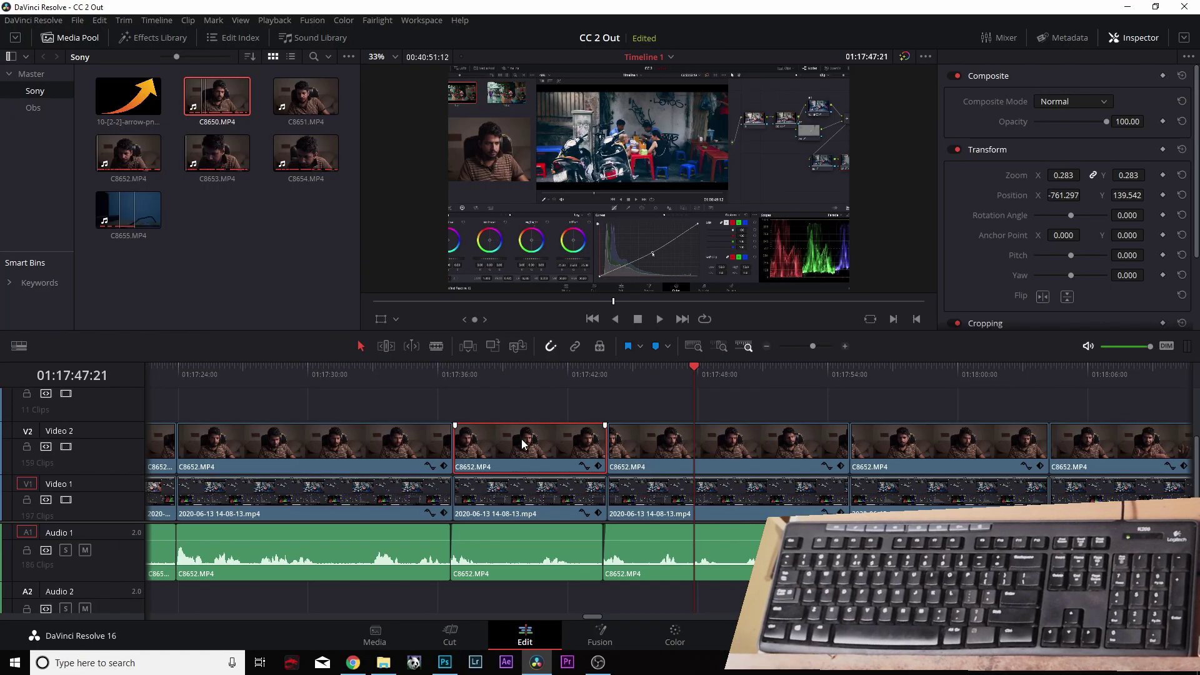
{"action": "key", "text": "BackSpace"}
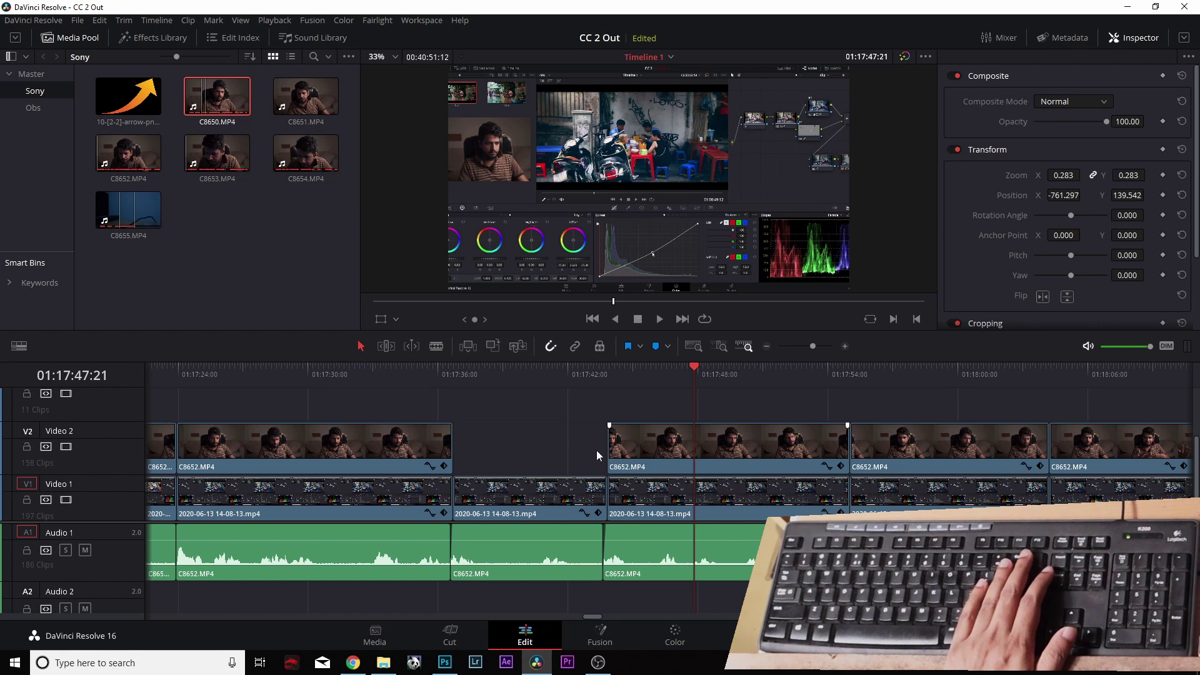
{"action": "left_click", "coordinate": [526, 441]}
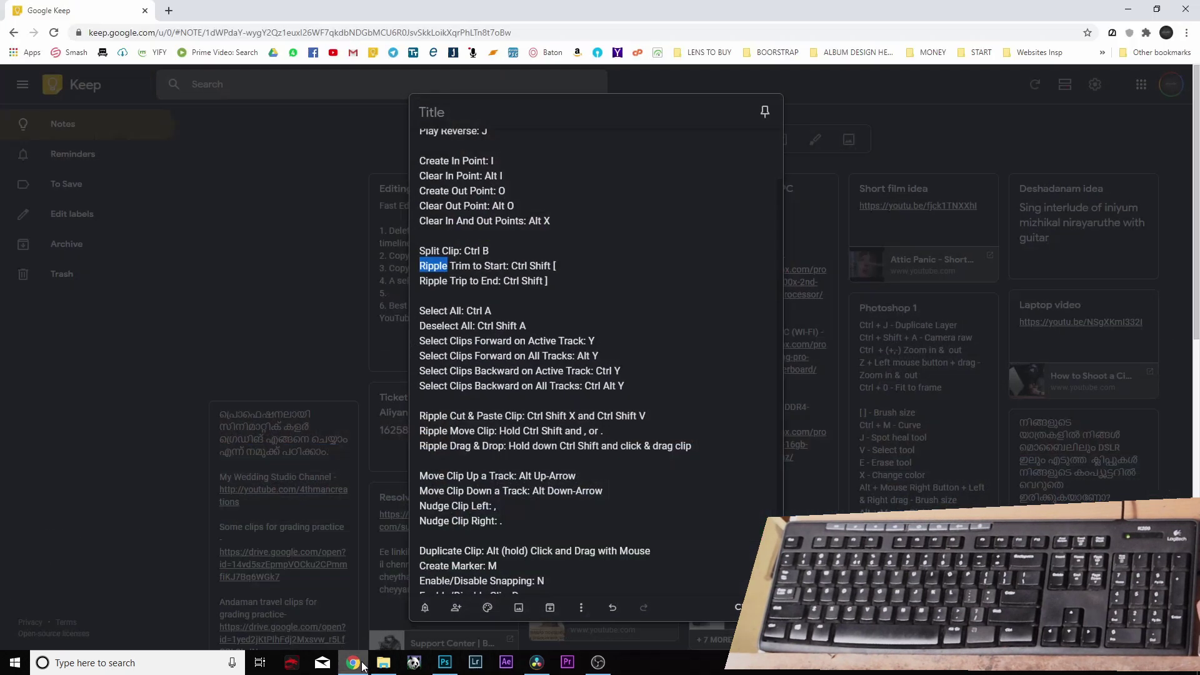
{"action": "left_click", "coordinate": [353, 662]}
{"action": "left_click", "coordinate": [476, 286]}
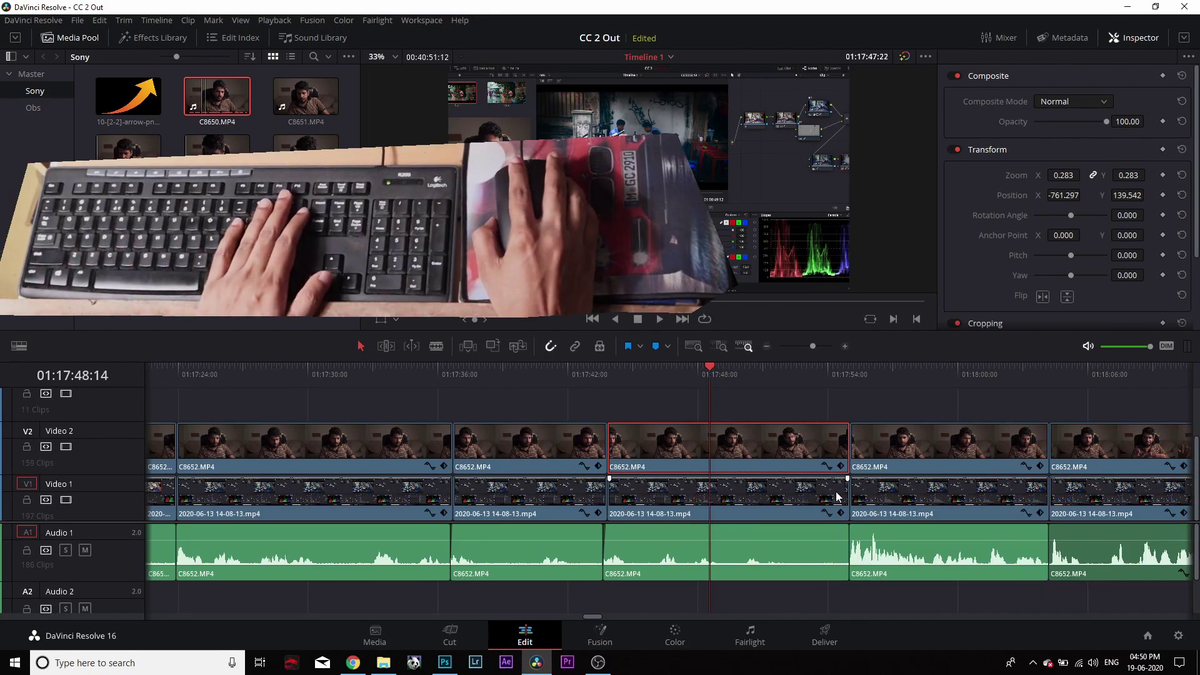
Step: Delete a Video 2 clip, trim the Video 1 clip's end to 01:17:48:12, then undo the trim
{"action": "key", "text": "Delete"}
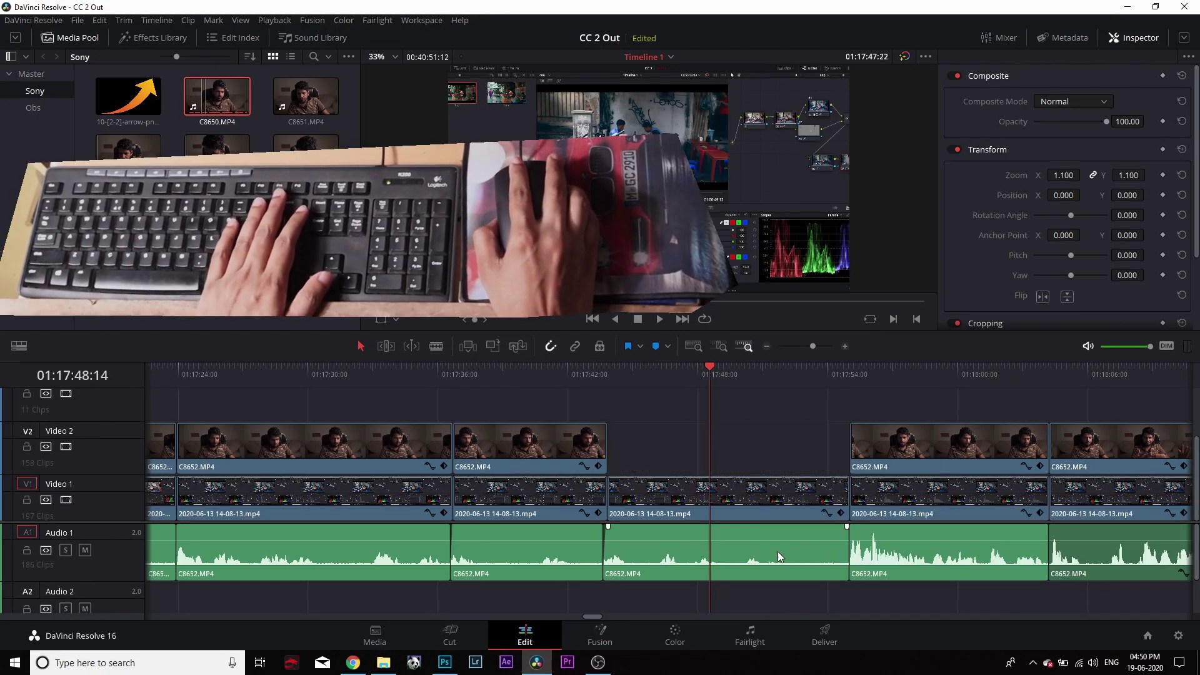
{"action": "left_click", "coordinate": [709, 378]}
{"action": "left_click", "coordinate": [712, 498]}
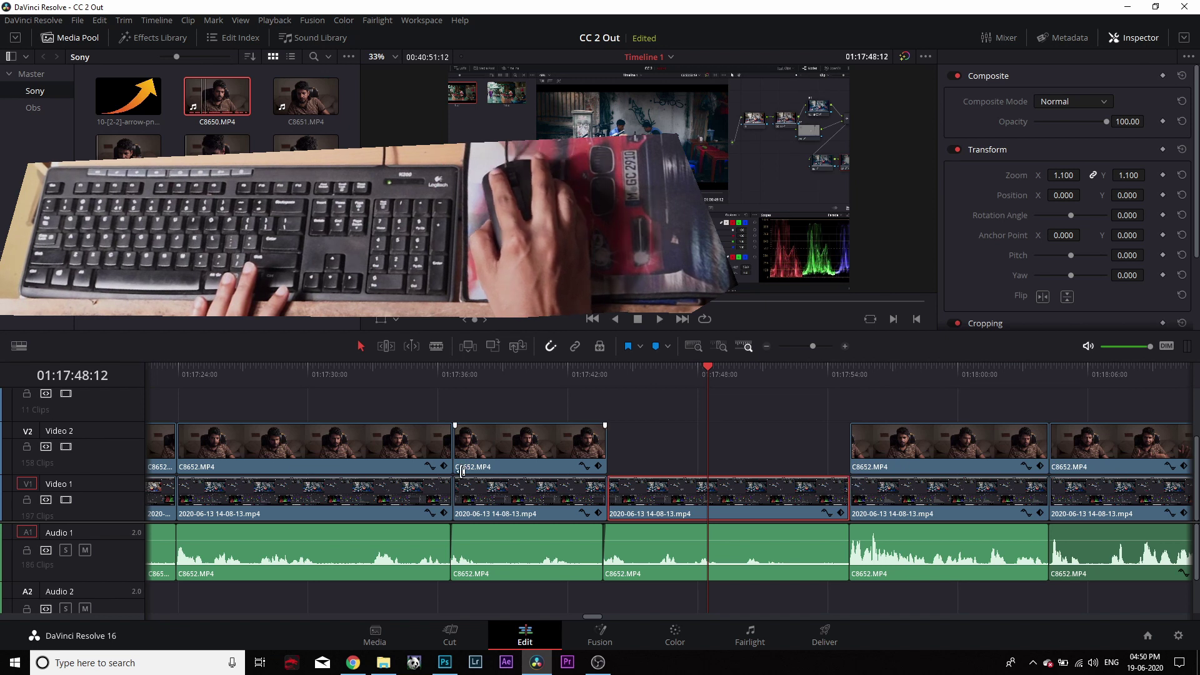
{"action": "left_click_drag", "start_coordinate": [841, 495], "coordinate": [707, 495]}
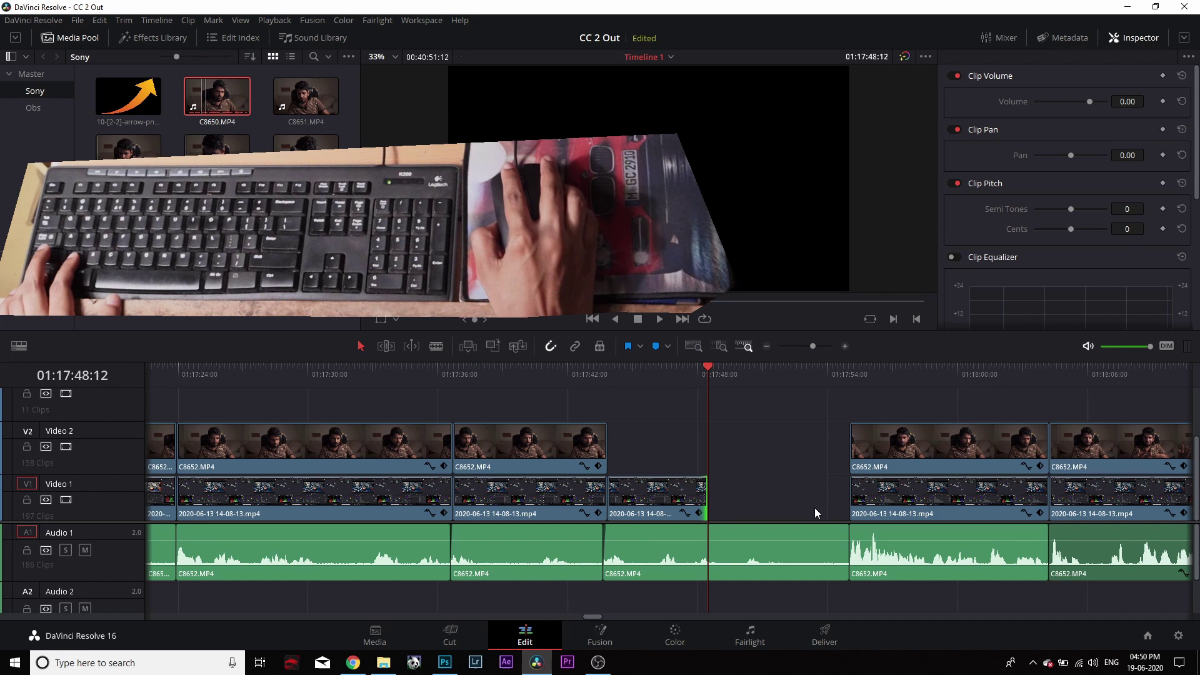
{"action": "left_click", "coordinate": [793, 496]}
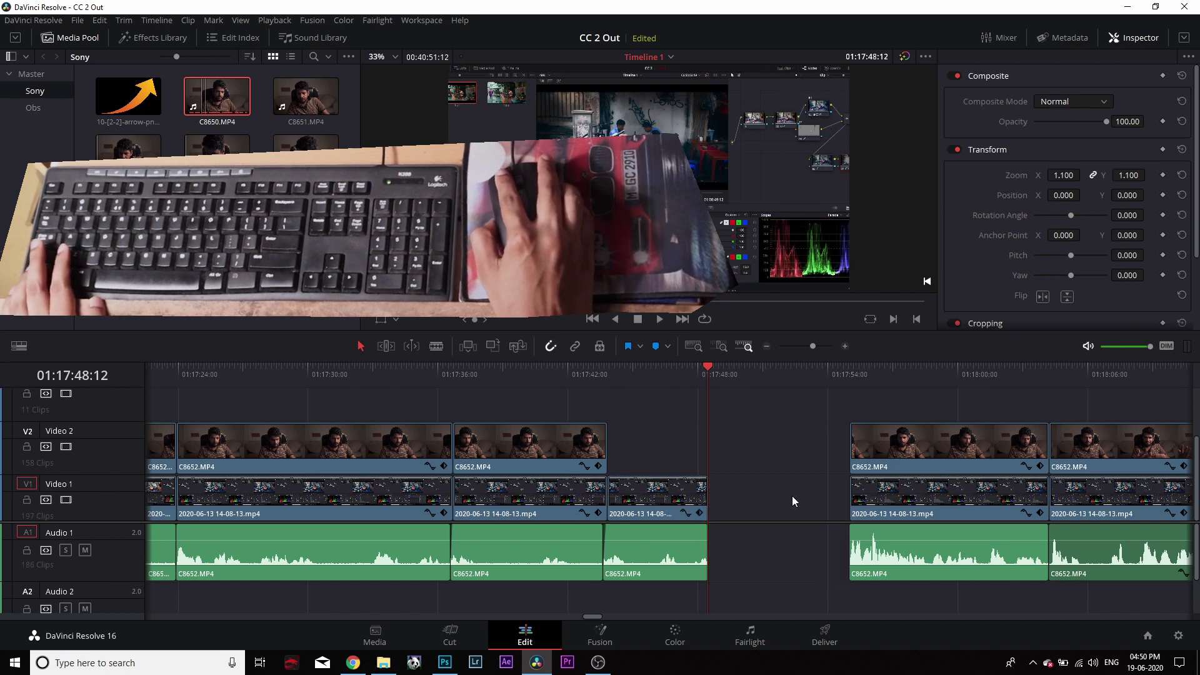
{"action": "key", "text": "ctrl+z"}
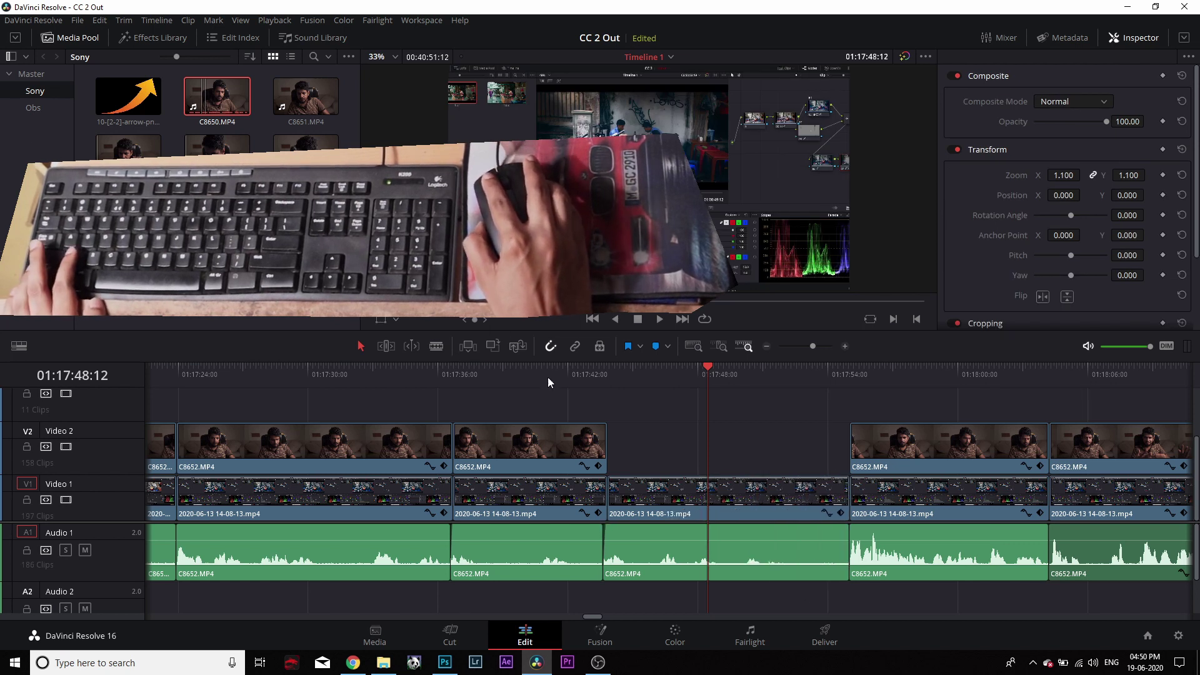
Step: Ripple-trim the Video 1 clip's end in Trim mode so later clips pull left, then undo
{"action": "key", "text": "space"}
{"action": "left_click", "coordinate": [757, 506]}
{"action": "left_click", "coordinate": [387, 345]}
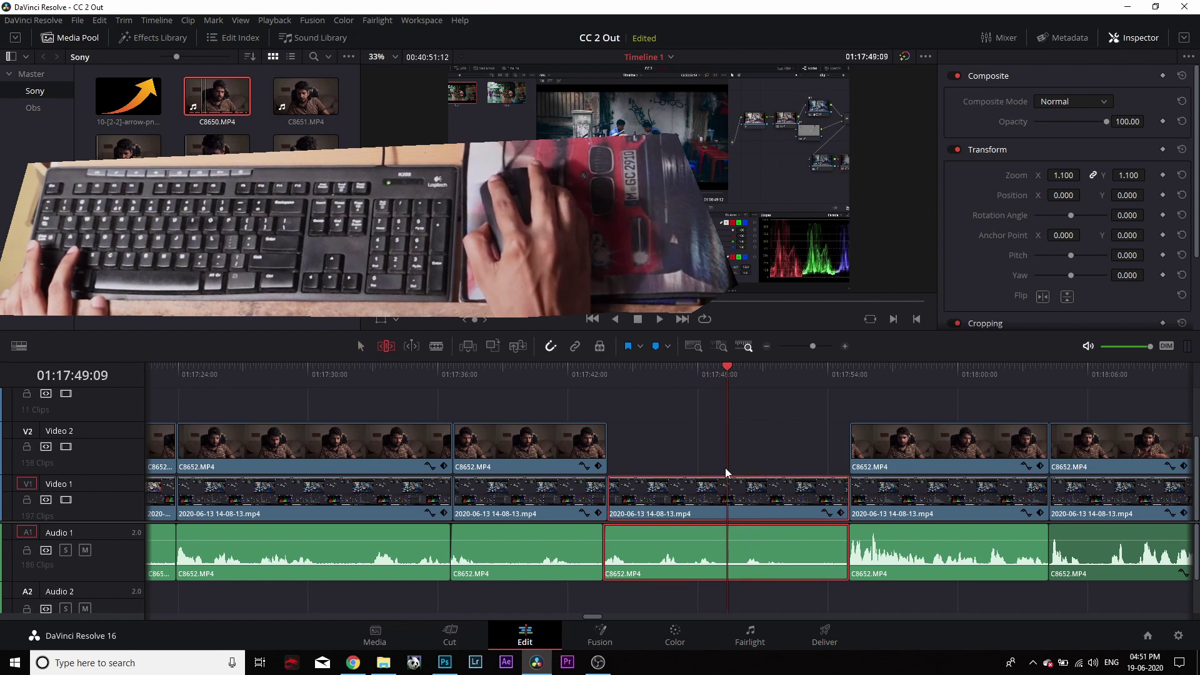
{"action": "left_click_drag", "start_coordinate": [842, 492], "coordinate": [727, 492]}
{"action": "key", "text": "ctrl+z"}
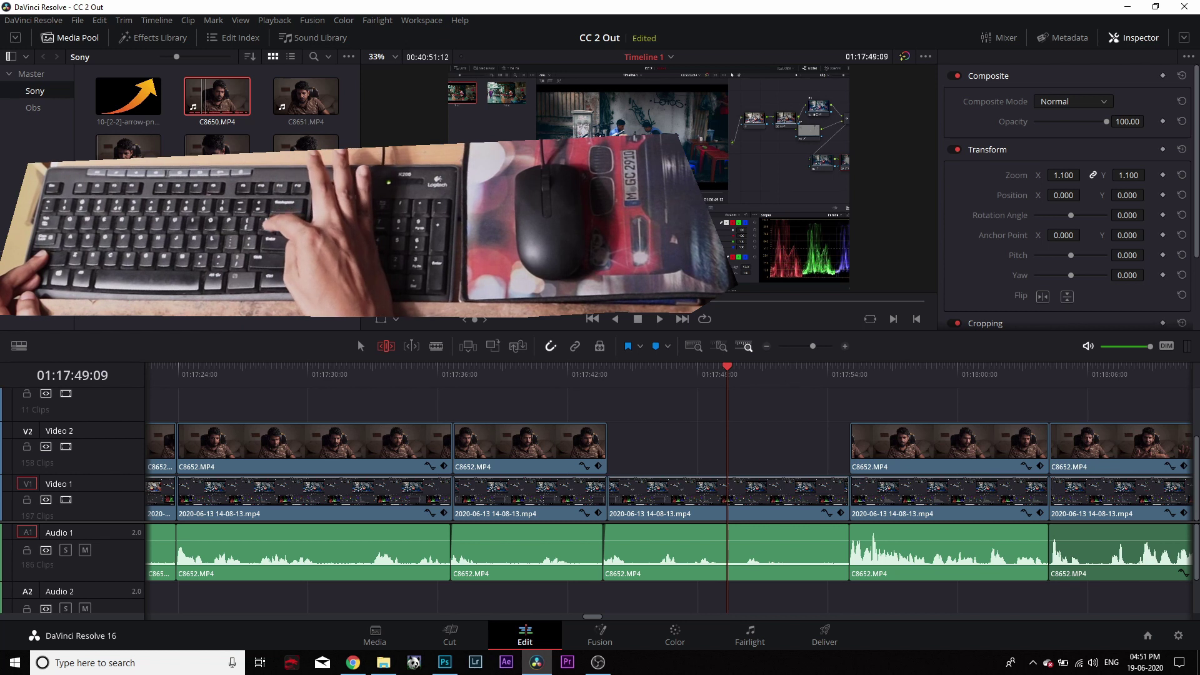
Step: Try the Ctrl+Shift+[ and Ctrl+Shift+] ripple trims to the playhead, undoing each
{"action": "key", "text": "ctrl+shift+z"}
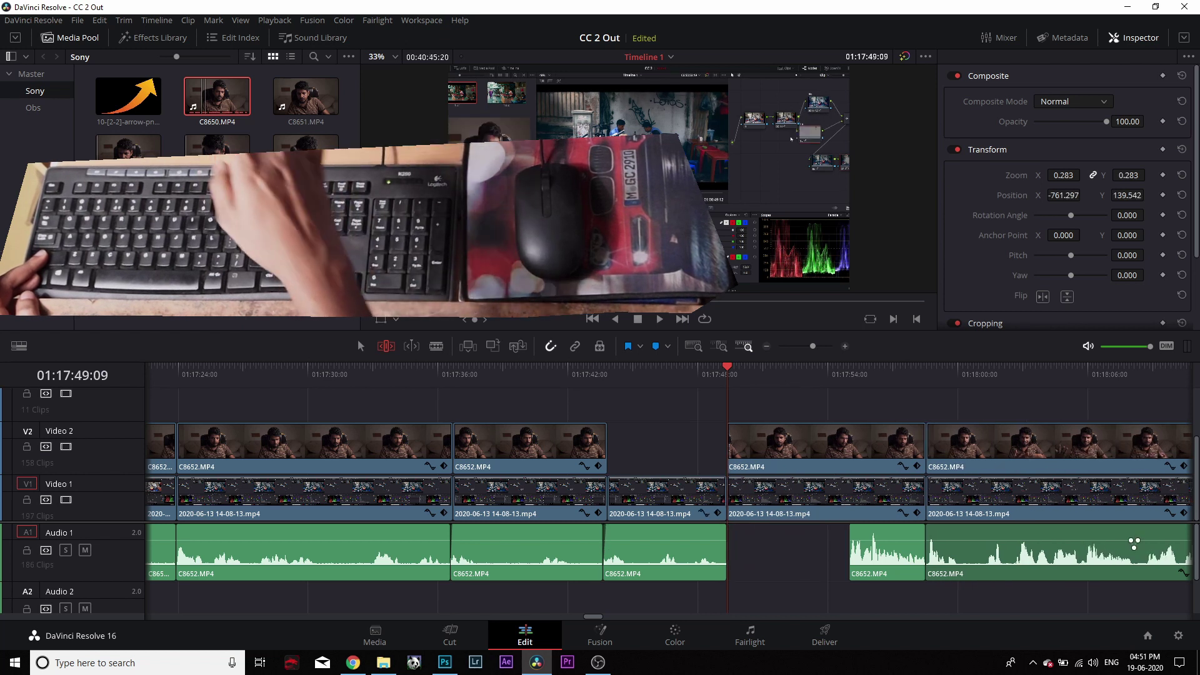
{"action": "key", "text": "ctrl+z"}
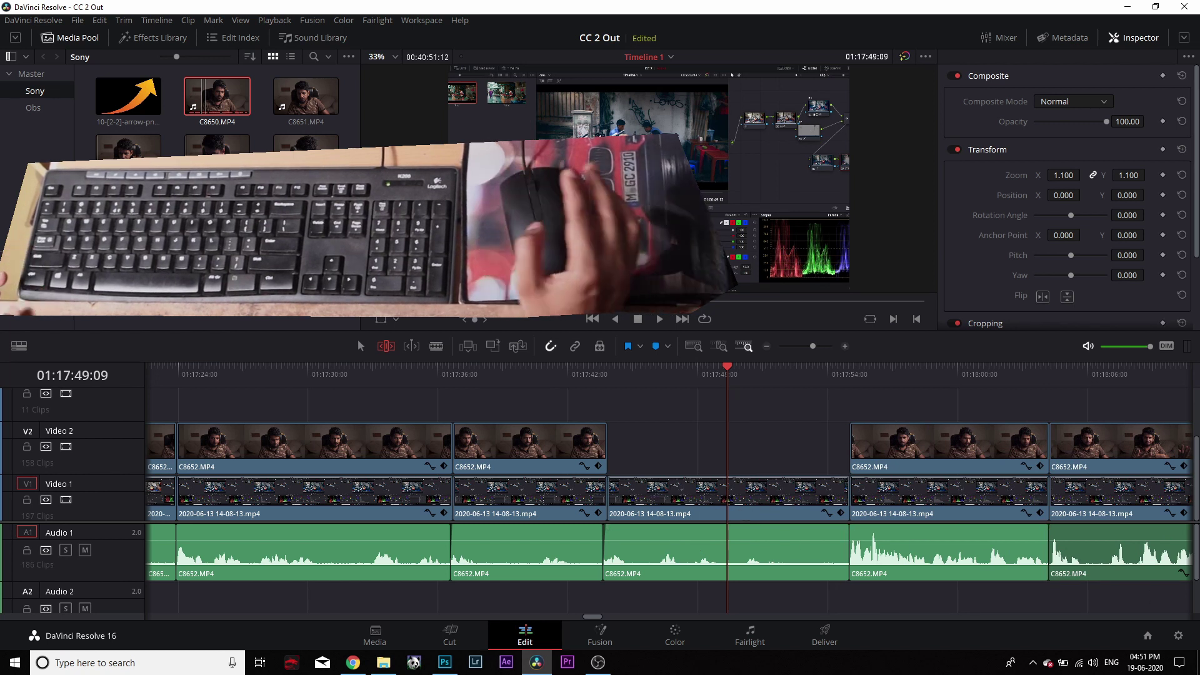
{"action": "key", "text": "ctrl+shift+["}
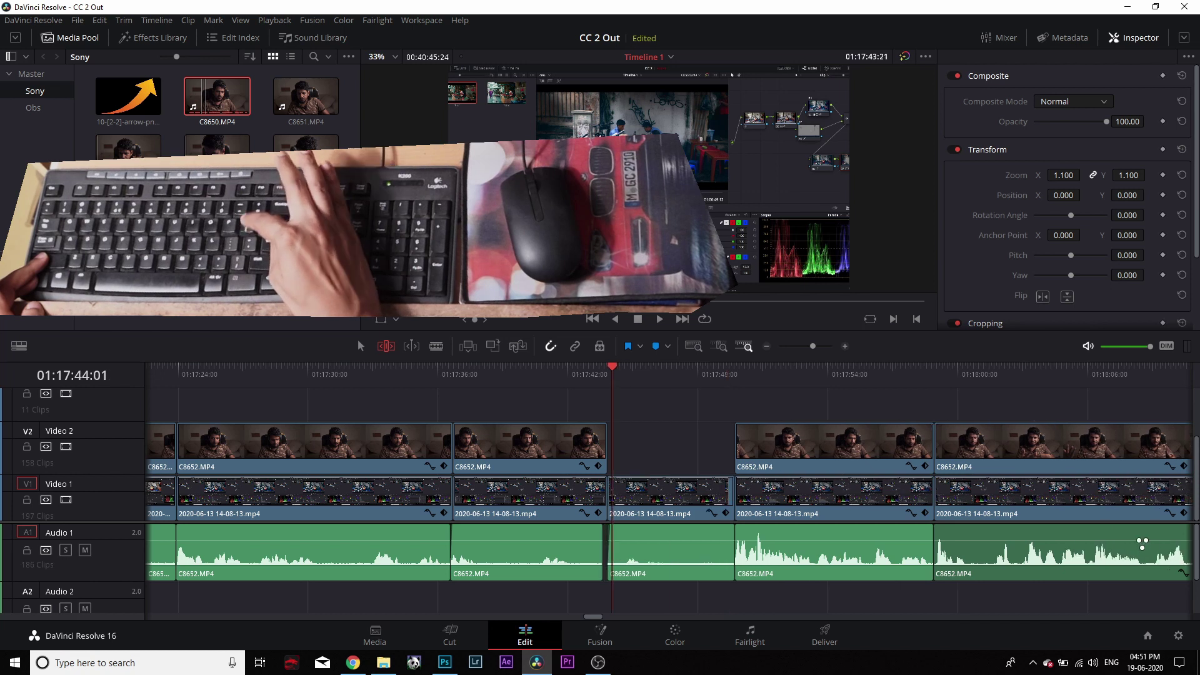
{"action": "key", "text": "ctrl+z"}
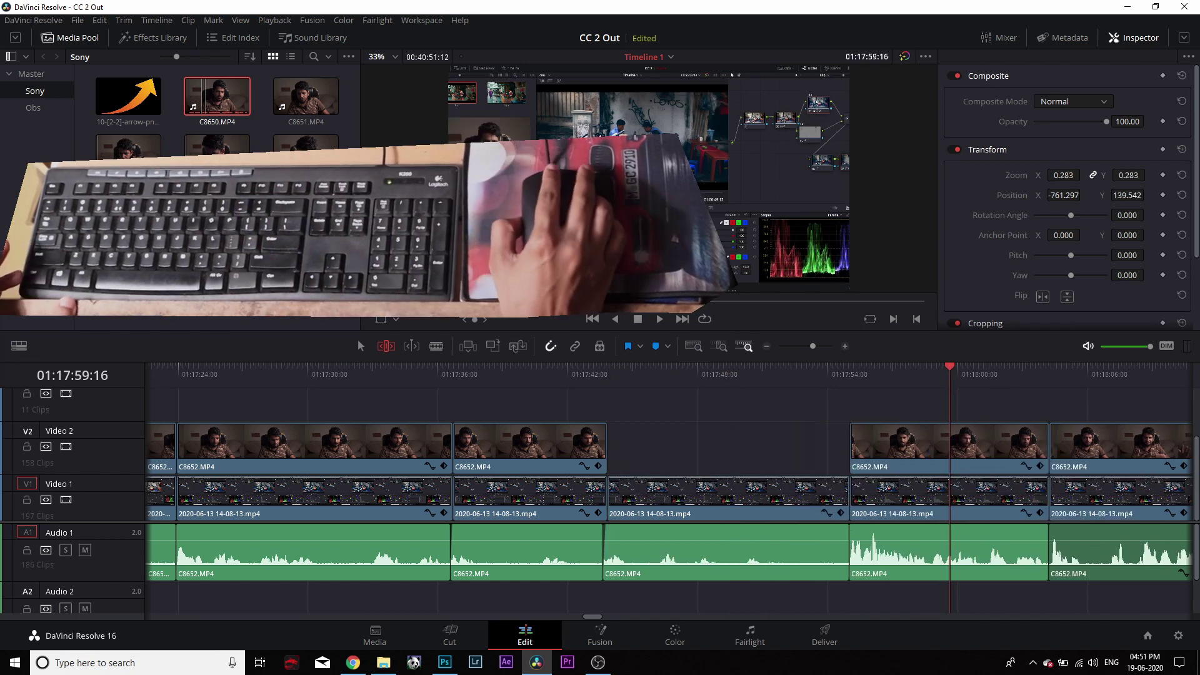
{"action": "key", "text": "ctrl+shift+]"}
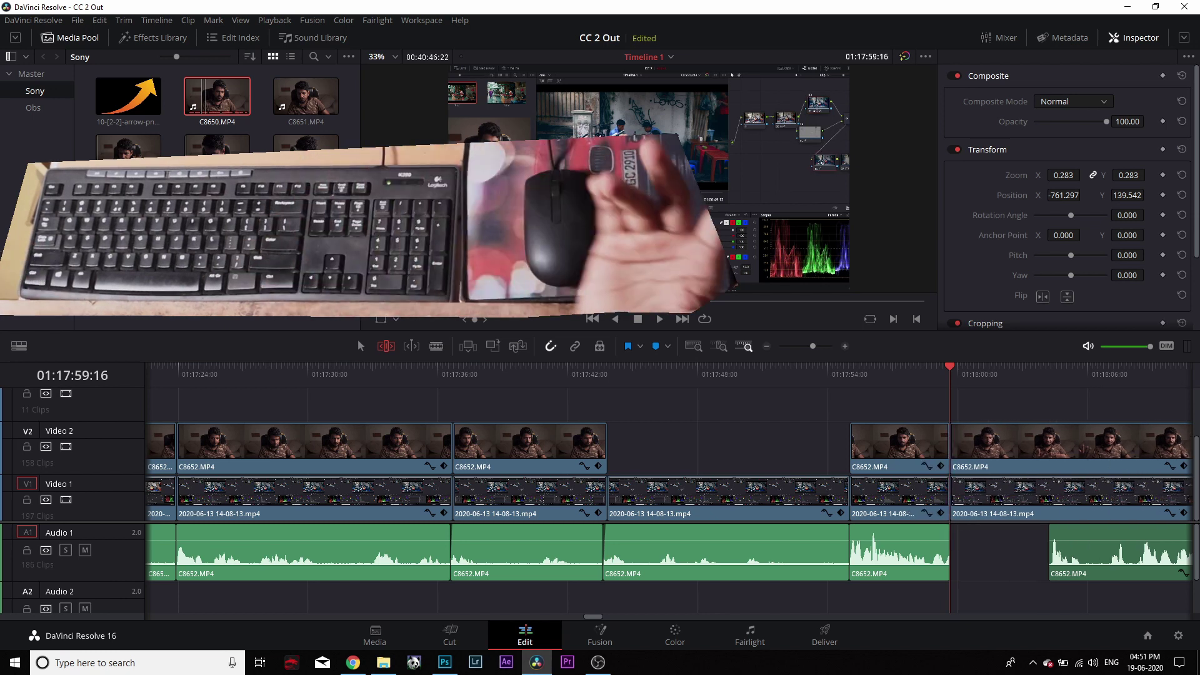
Step: Undo the last ripple trim and highlight the 'Select All: Ctrl A' line in the Keep note
{"action": "key", "text": "ctrl+z"}
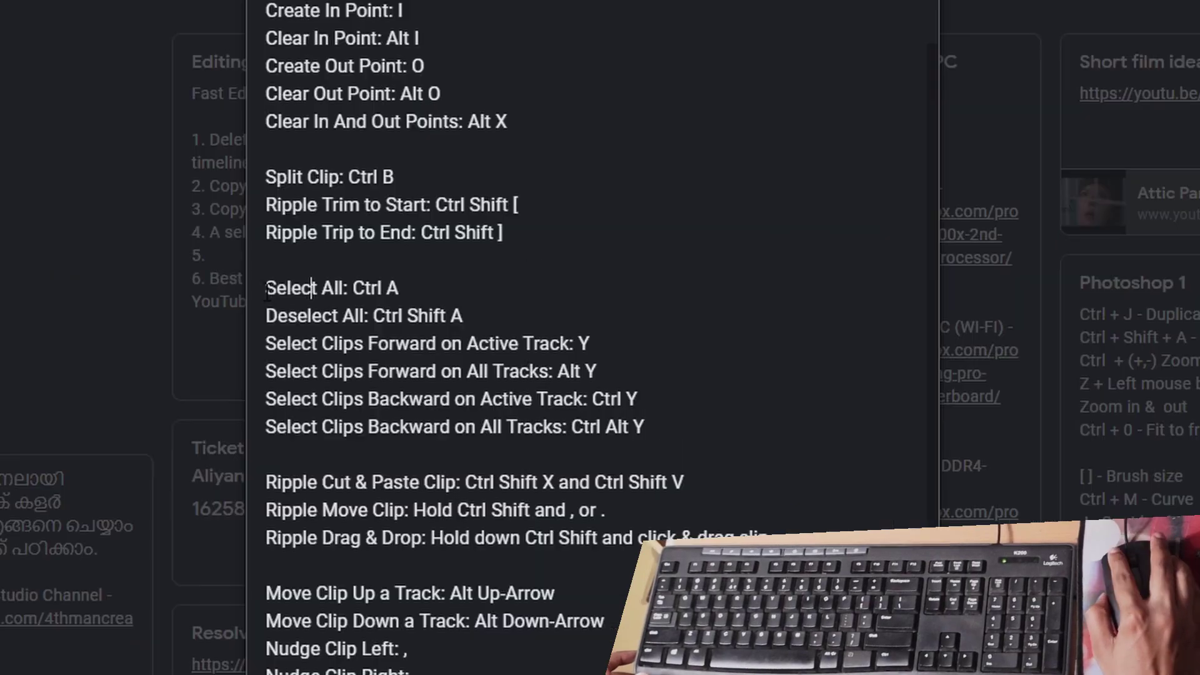
{"action": "left_click_drag", "start_coordinate": [421, 306], "coordinate": [483, 306]}
{"action": "left_click_drag", "start_coordinate": [381, 287], "coordinate": [400, 288]}
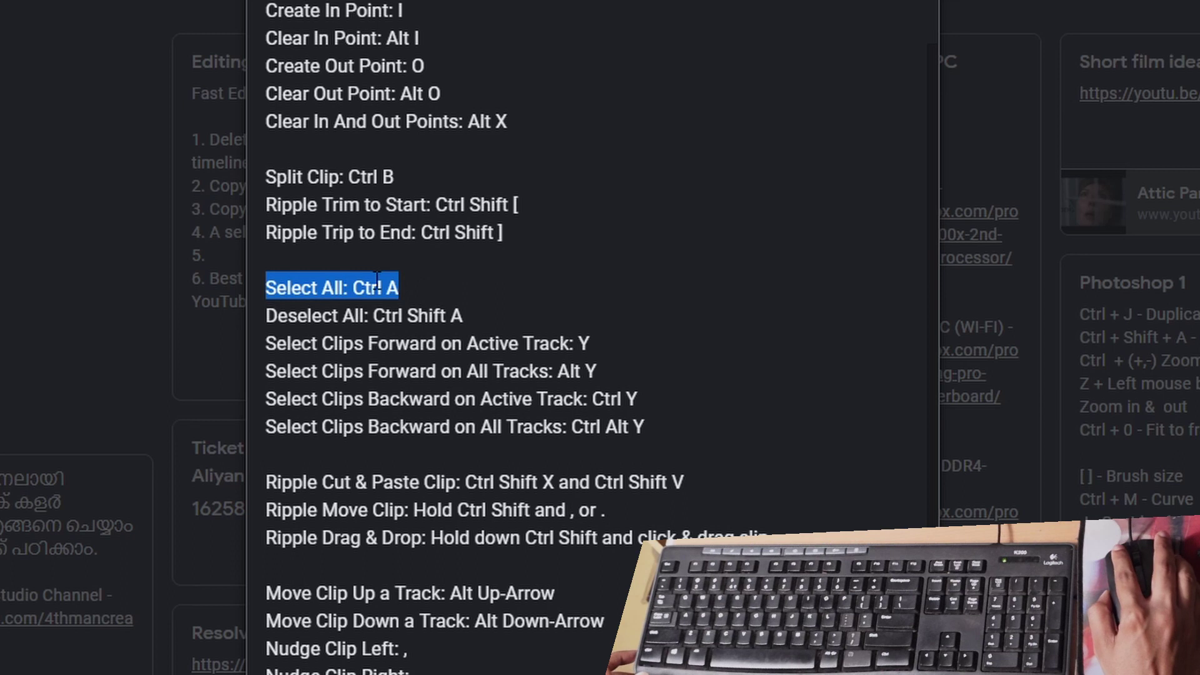
{"action": "left_click", "coordinate": [400, 288]}
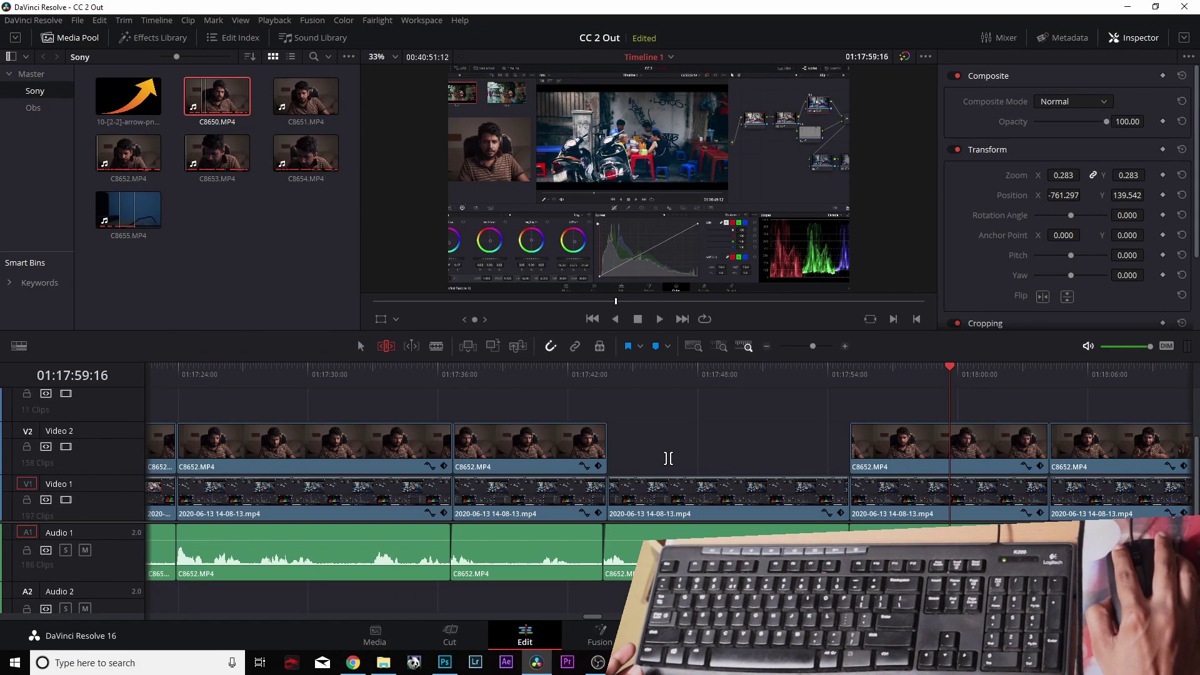
Step: Select every timeline clip with Ctrl+A, then clear the selection
{"action": "key", "text": "Delete"}
{"action": "key", "text": "ctrl+a"}
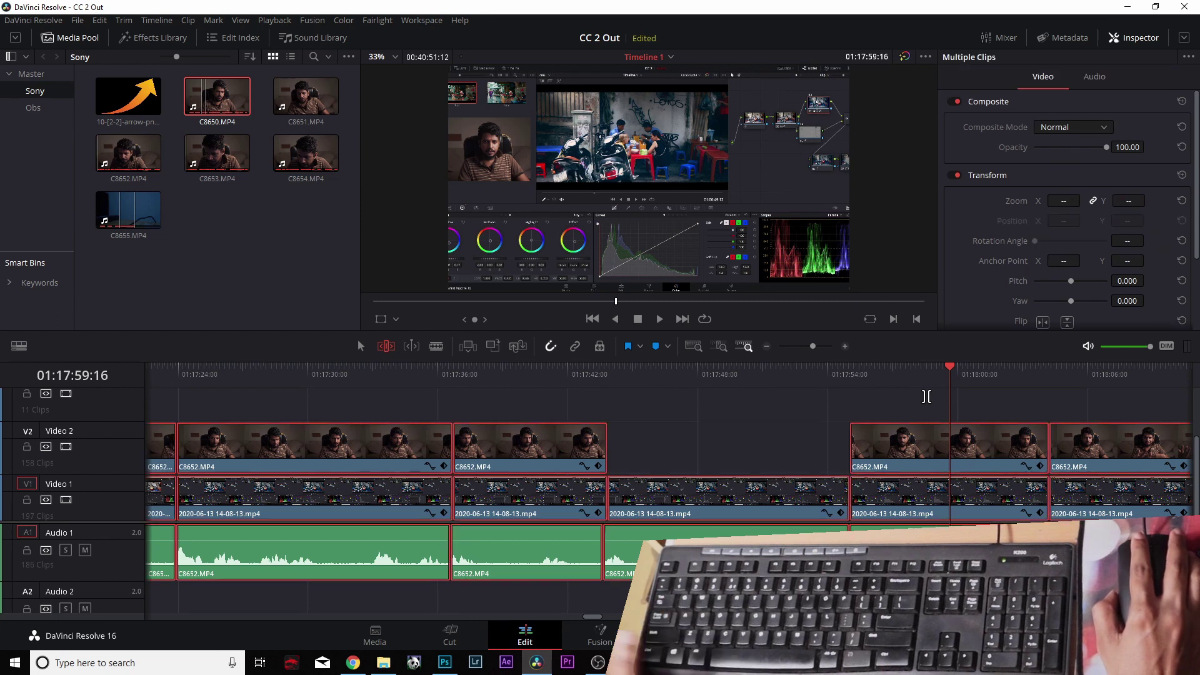
{"action": "left_click", "coordinate": [759, 455]}
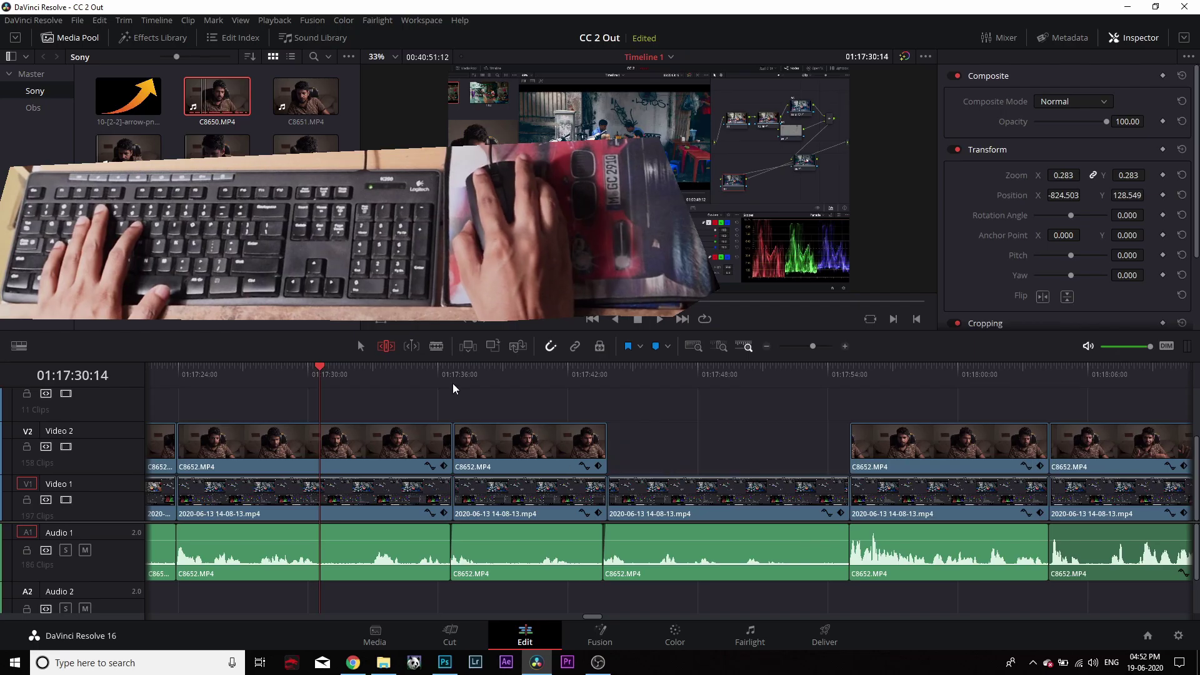
Step: Select the Video 1 clips forward from 01:17:40:09 with Alt+Y, check the extent, then deselect
{"action": "left_click", "coordinate": [532, 369]}
{"action": "key", "text": "alt+y"}
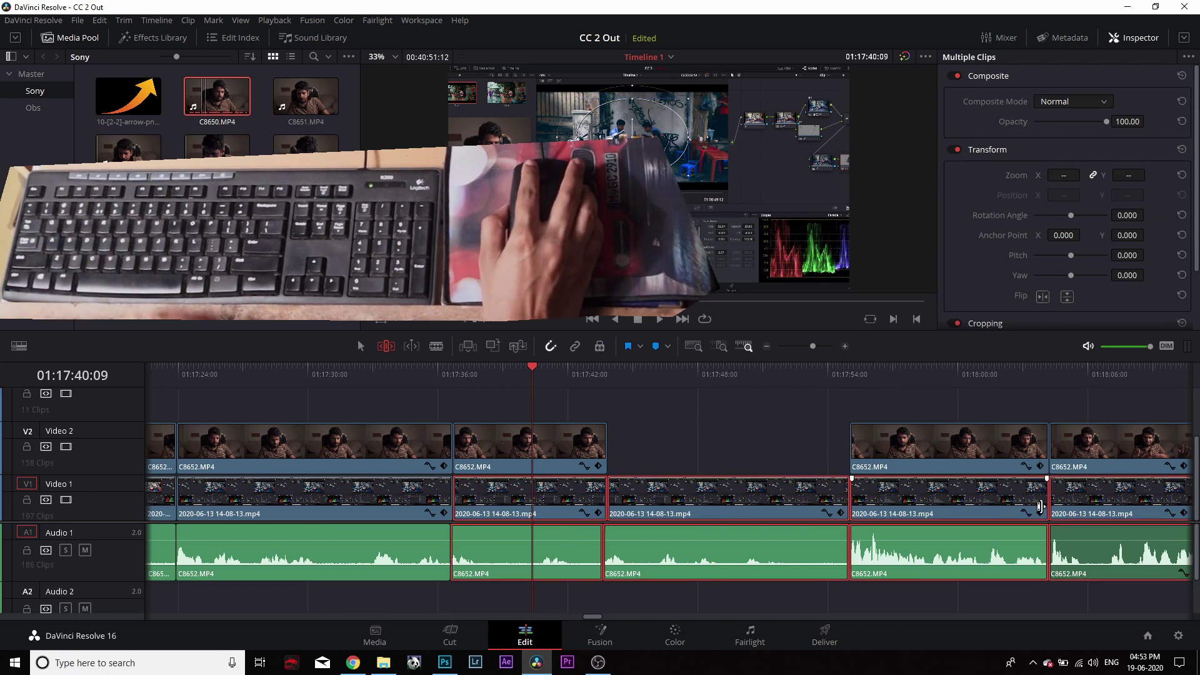
{"action": "key", "text": "ctrl+minus"}
{"action": "key", "text": "ctrl+minus"}
{"action": "key", "text": "ctrl+minus"}
{"action": "key", "text": "ctrl+minus"}
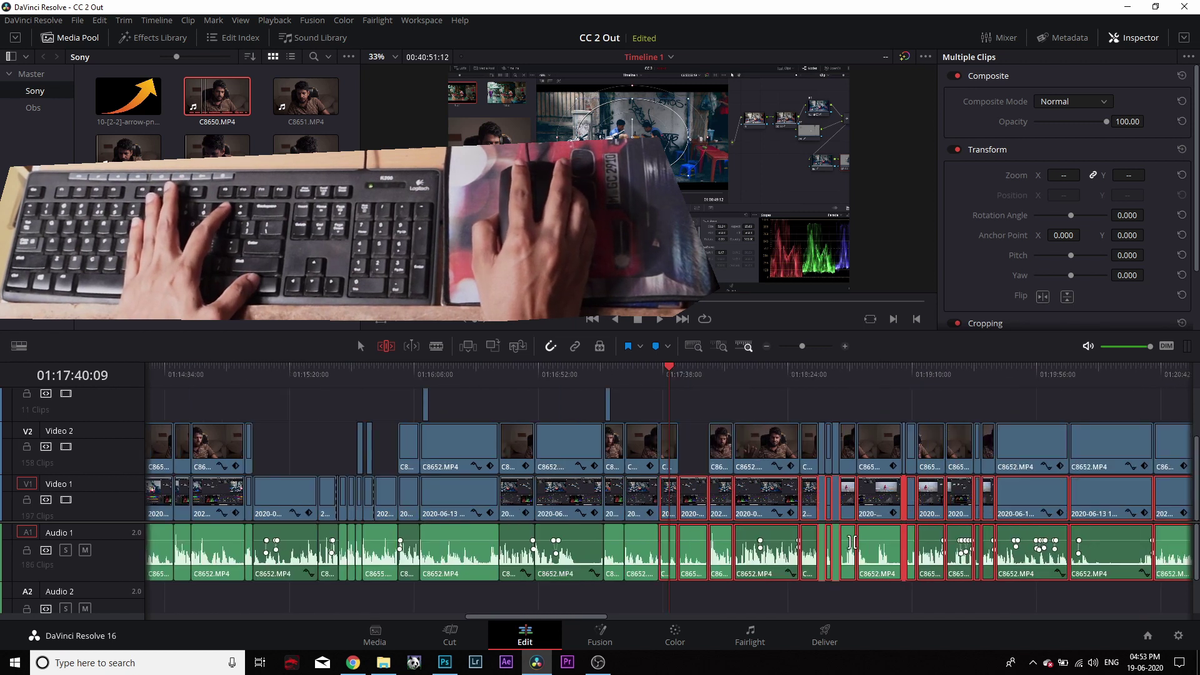
{"action": "key", "text": "ctrl+equal"}
{"action": "key", "text": "ctrl+equal"}
{"action": "key", "text": "ctrl+equal"}
{"action": "key", "text": "ctrl+equal"}
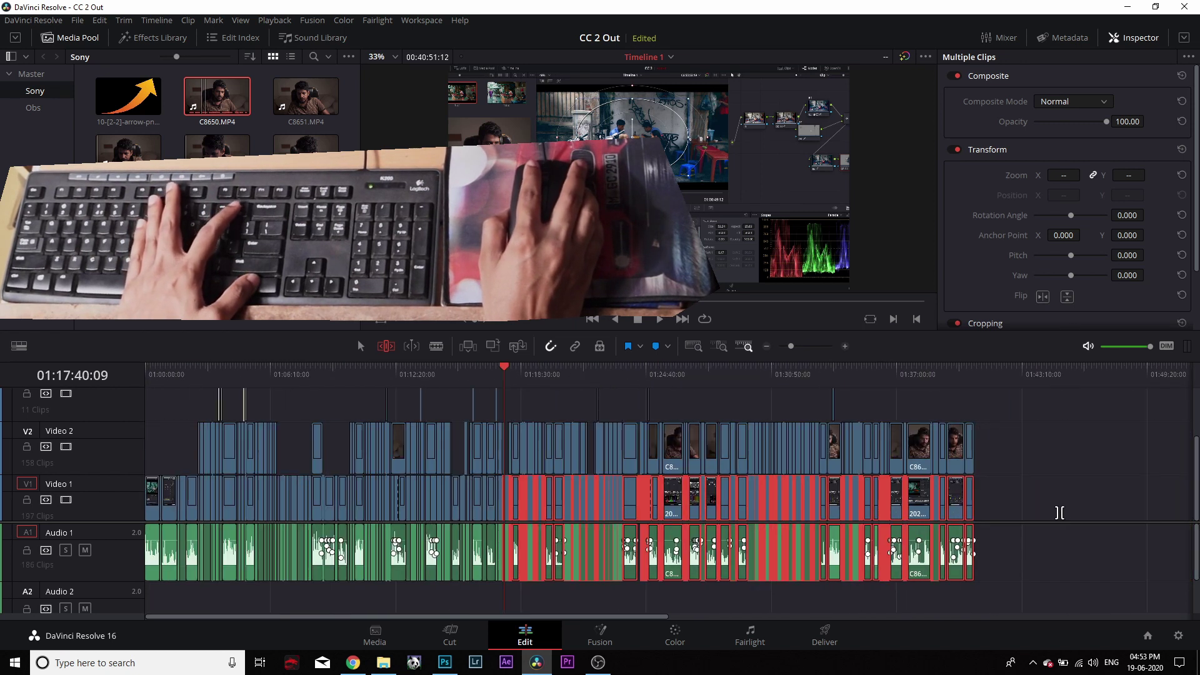
{"action": "key", "text": "ctrl+equal"}
{"action": "key", "text": "ctrl+equal"}
{"action": "key", "text": "ctrl+equal"}
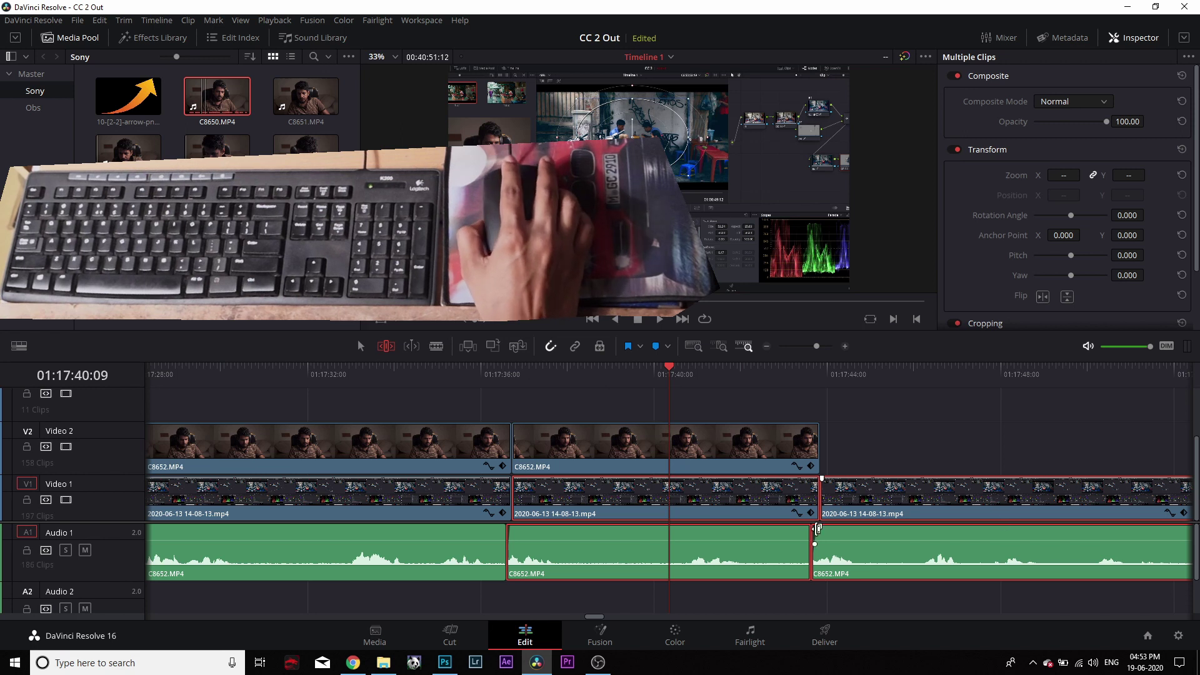
{"action": "left_click", "coordinate": [943, 426]}
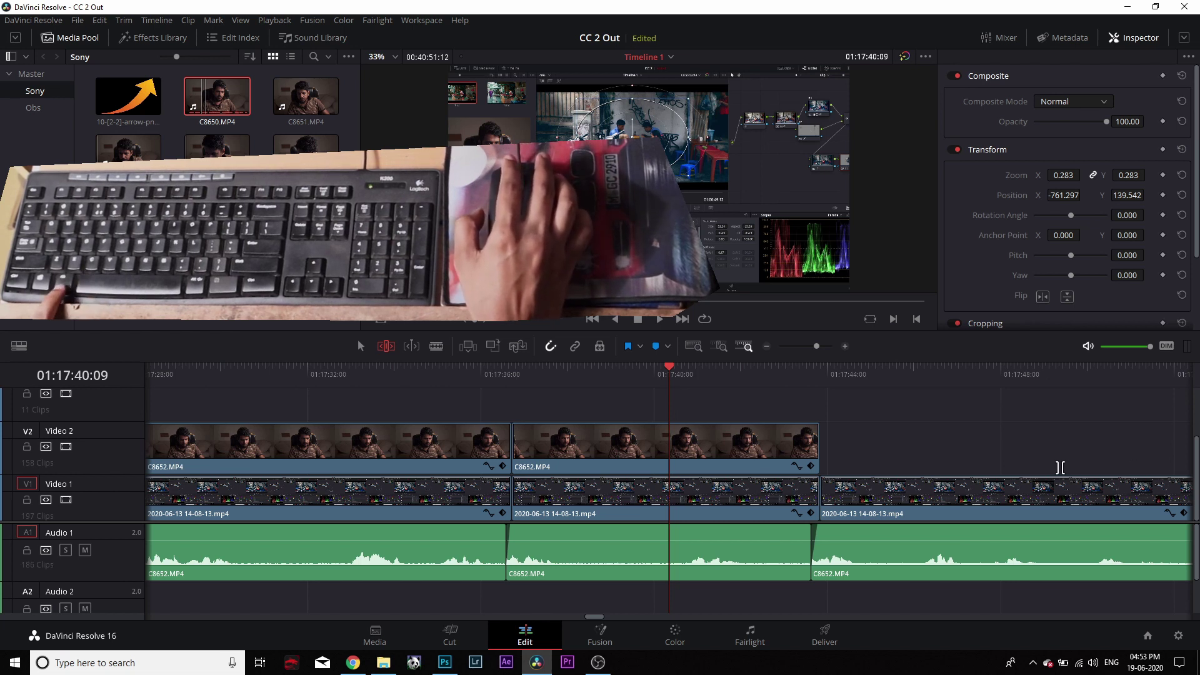
Step: Select clips forward on all tracks with Y and zoom out and back in to check it
{"action": "key", "text": "y"}
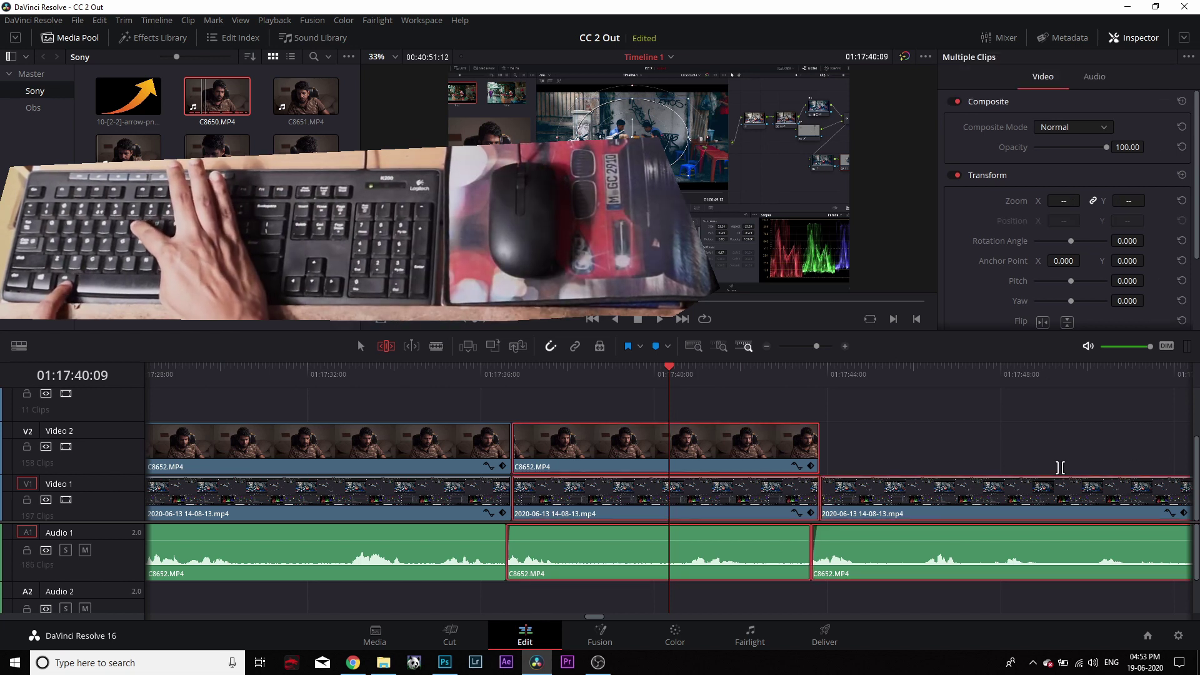
{"action": "key", "text": "ctrl+minus"}
{"action": "key", "text": "ctrl+minus"}
{"action": "key", "text": "ctrl+minus"}
{"action": "key", "text": "ctrl+minus"}
{"action": "key", "text": "ctrl+minus"}
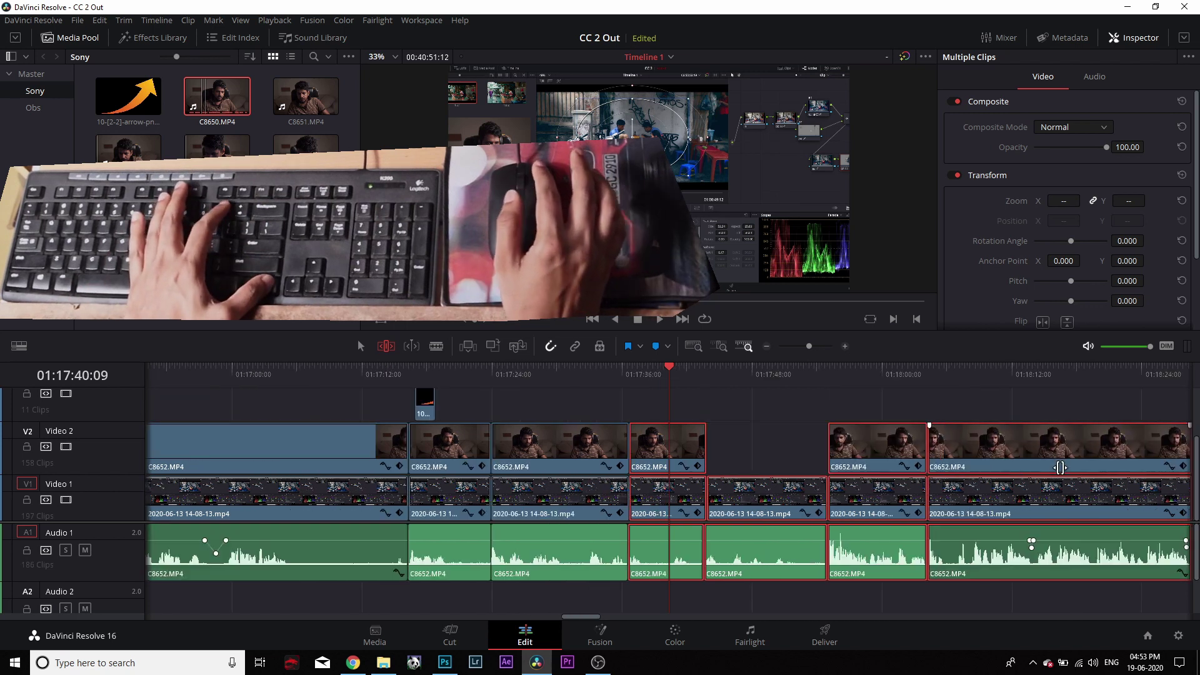
{"action": "key", "text": "ctrl+equal"}
{"action": "key", "text": "ctrl+equal"}
{"action": "key", "text": "ctrl+equal"}
{"action": "key", "text": "ctrl+equal"}
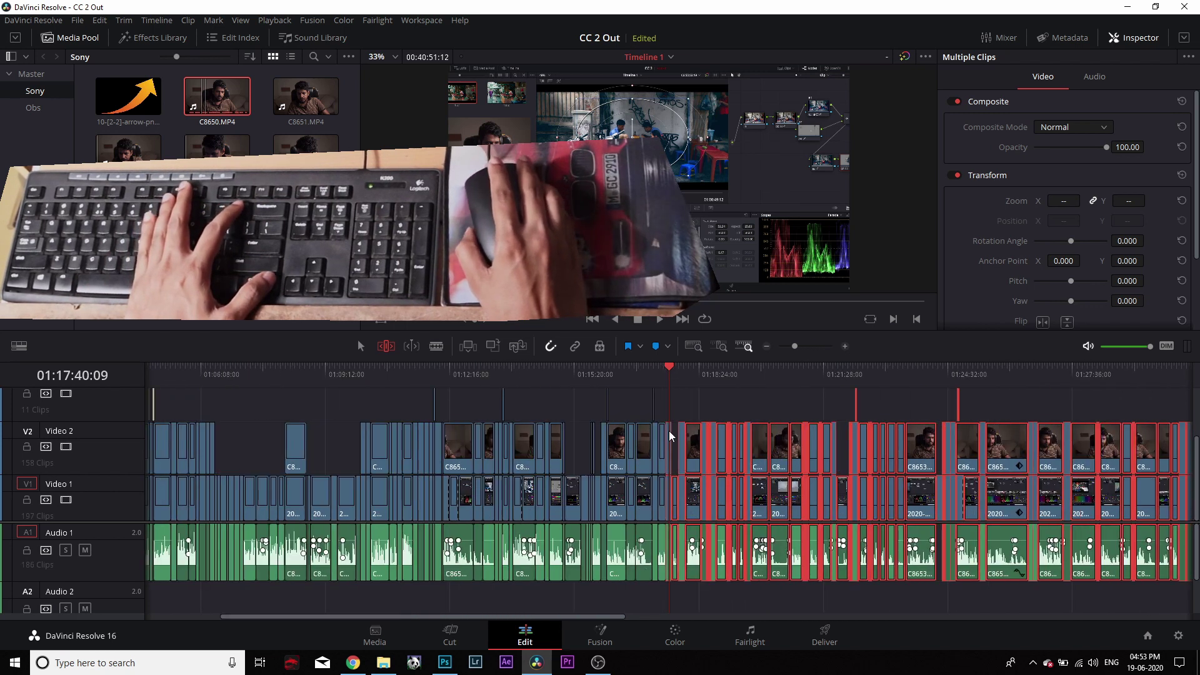
{"action": "key", "text": "ctrl+equal"}
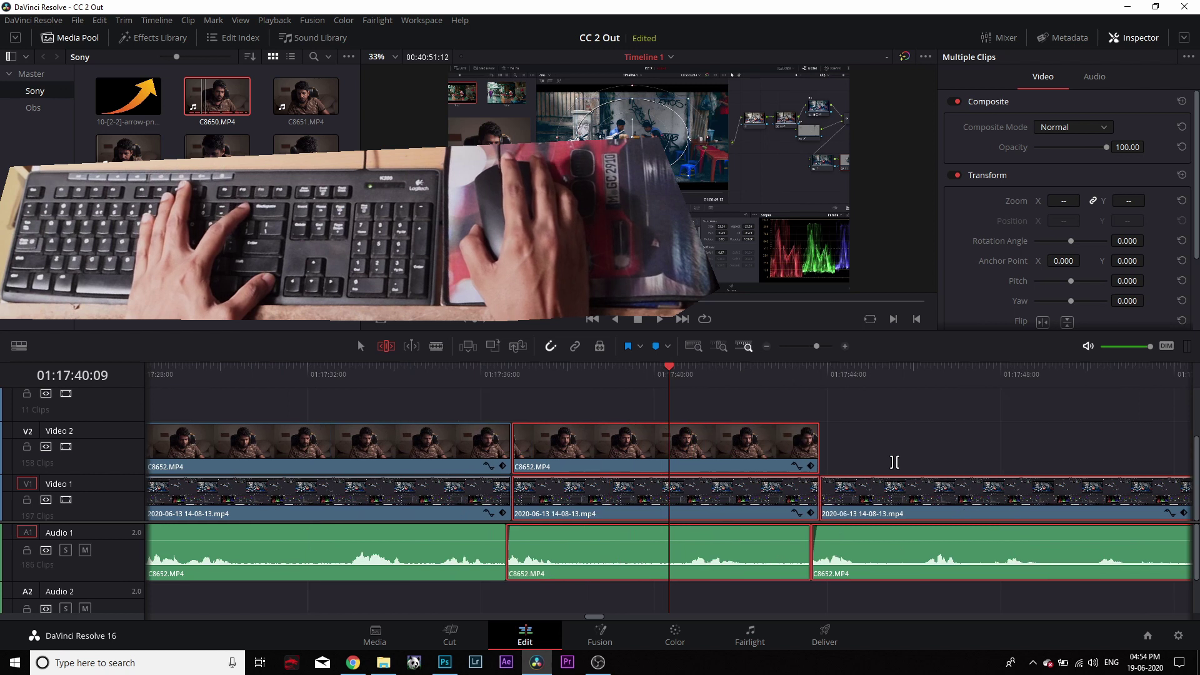
{"action": "key", "text": "ctrl+z"}
Step: Shift the middle C8652.MP4 clip and everything after it 13 frames later on all tracks
{"action": "left_click", "coordinate": [430, 438]}
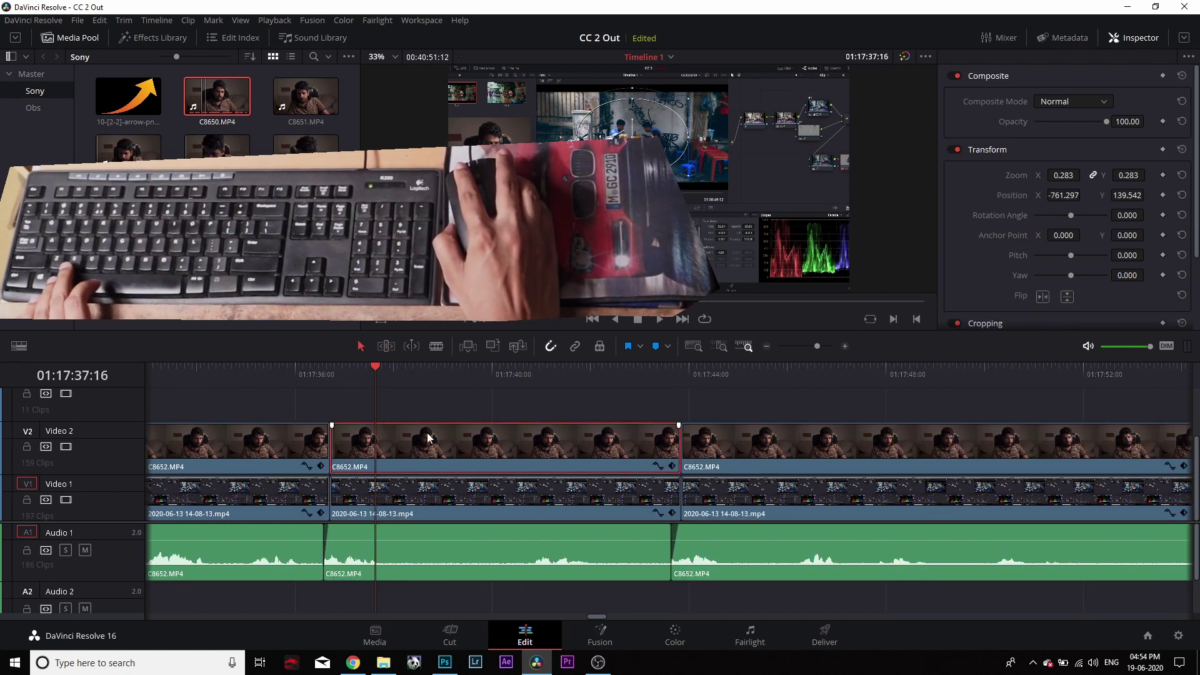
{"action": "key", "text": "y"}
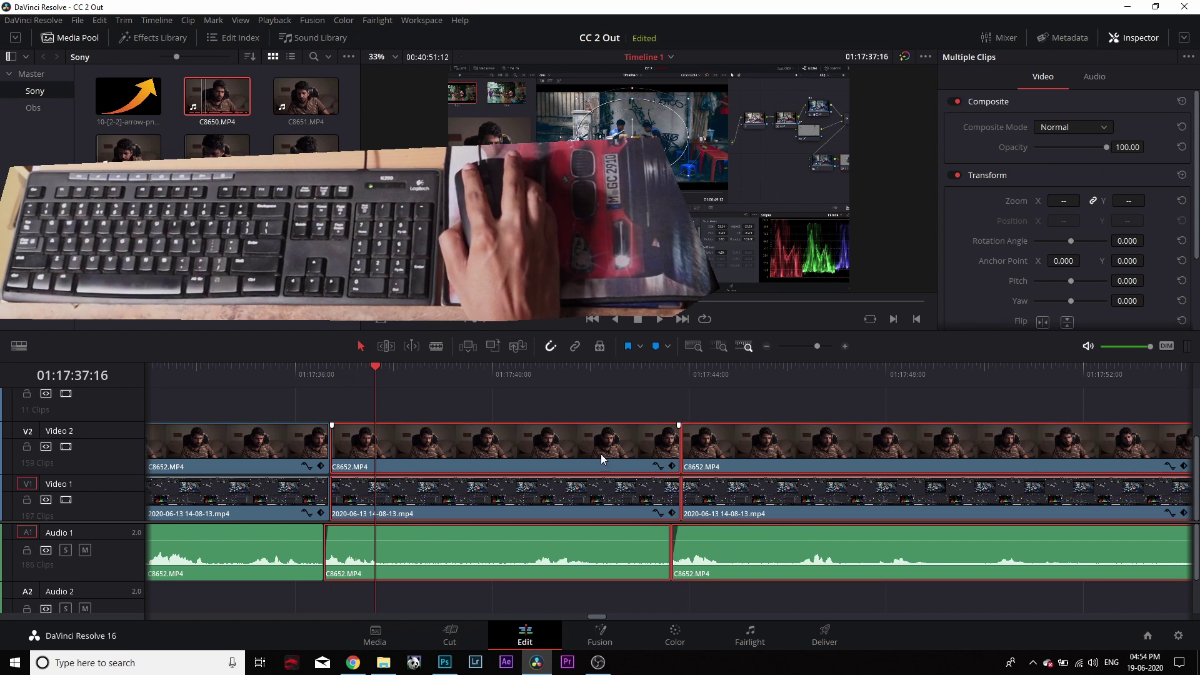
{"action": "left_click_drag", "start_coordinate": [392, 442], "coordinate": [417, 443]}
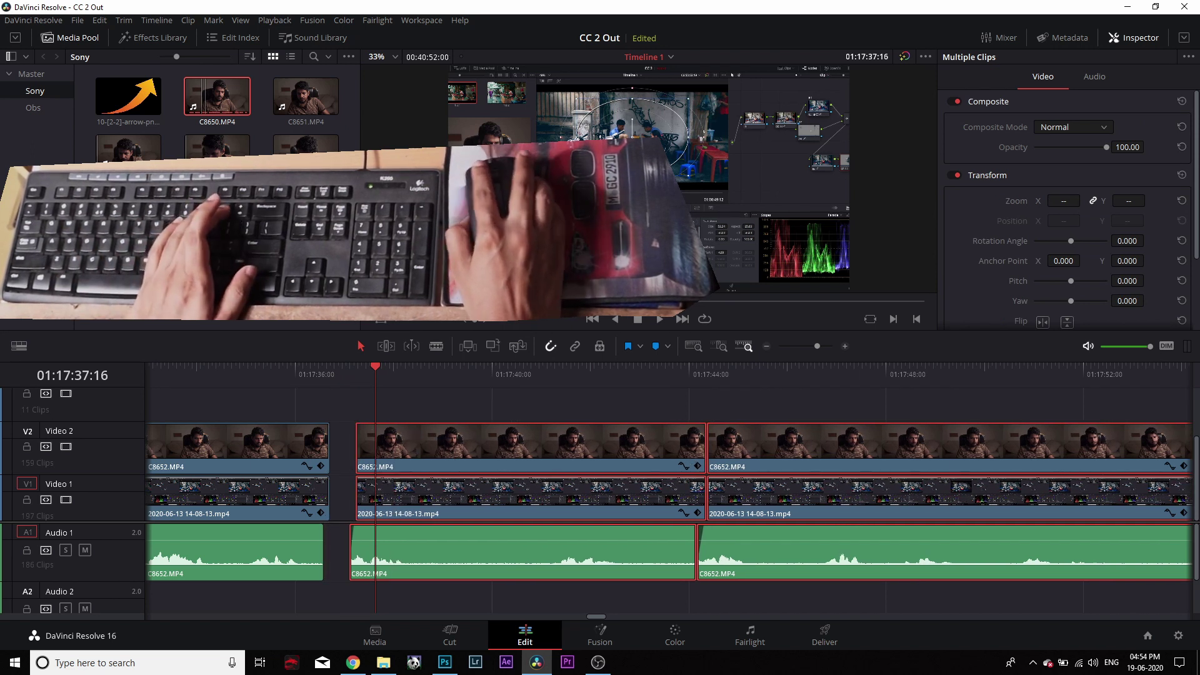
{"action": "left_click", "coordinate": [390, 375]}
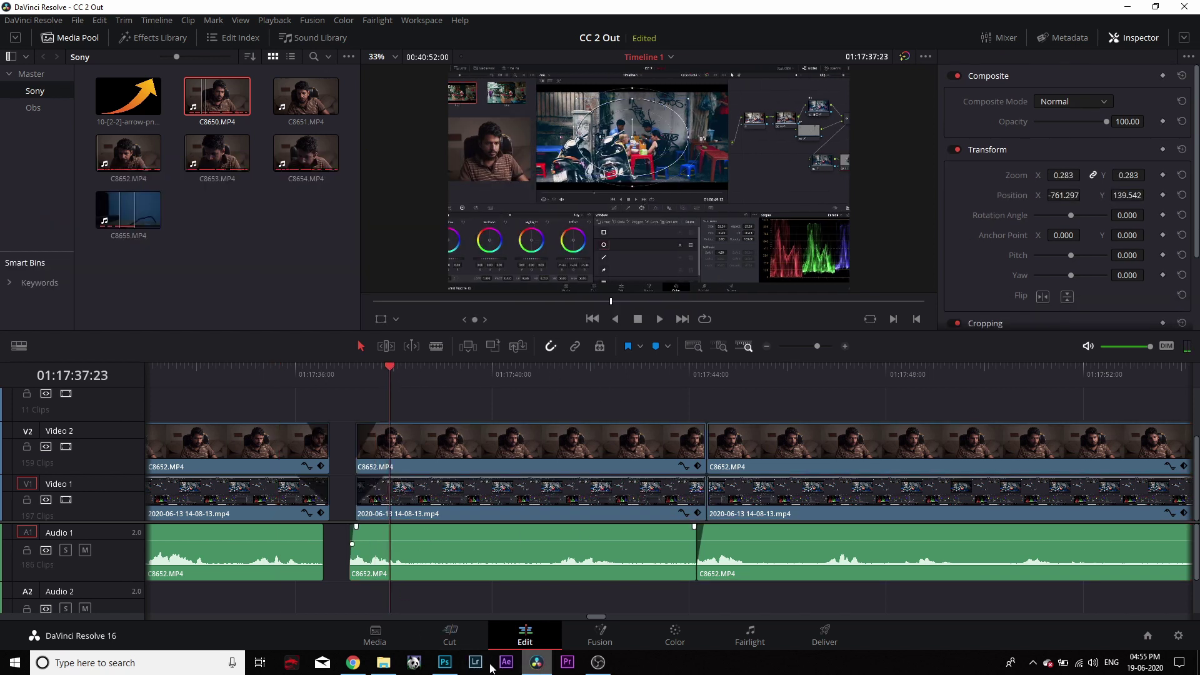
Step: Try Ctrl+Y and Ctrl+Alt+Y to select clips before the playhead, then zoom out to the whole edit
{"action": "left_click", "coordinate": [358, 665]}
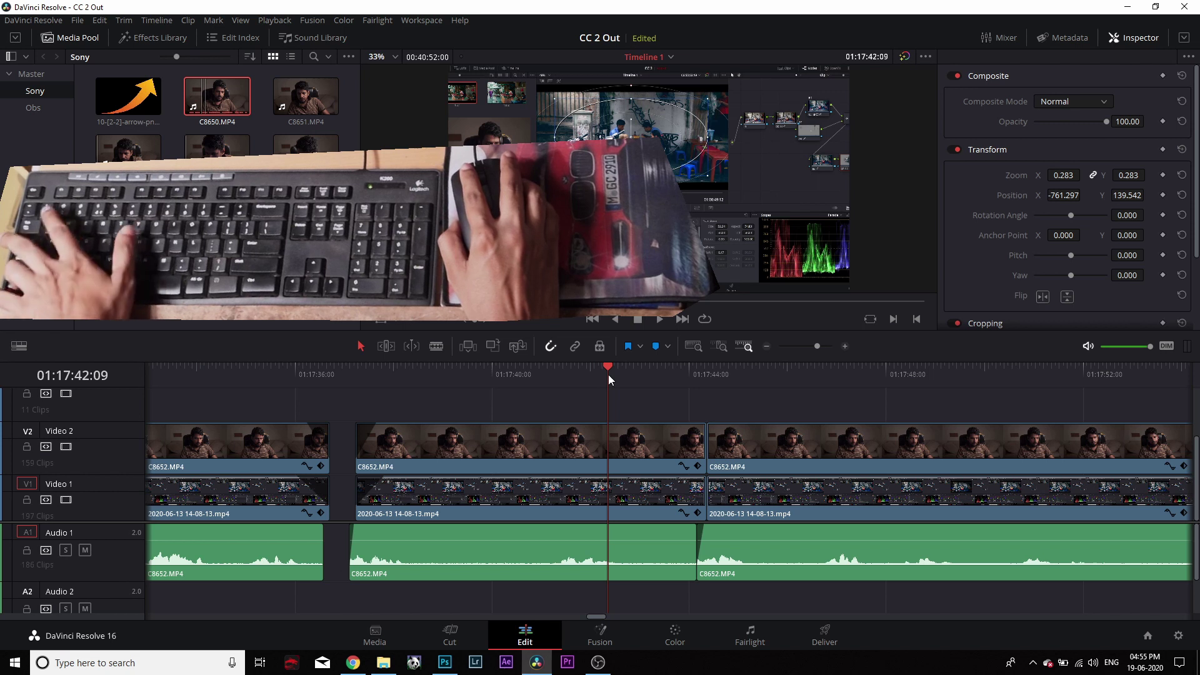
{"action": "key", "text": "ctrl+y"}
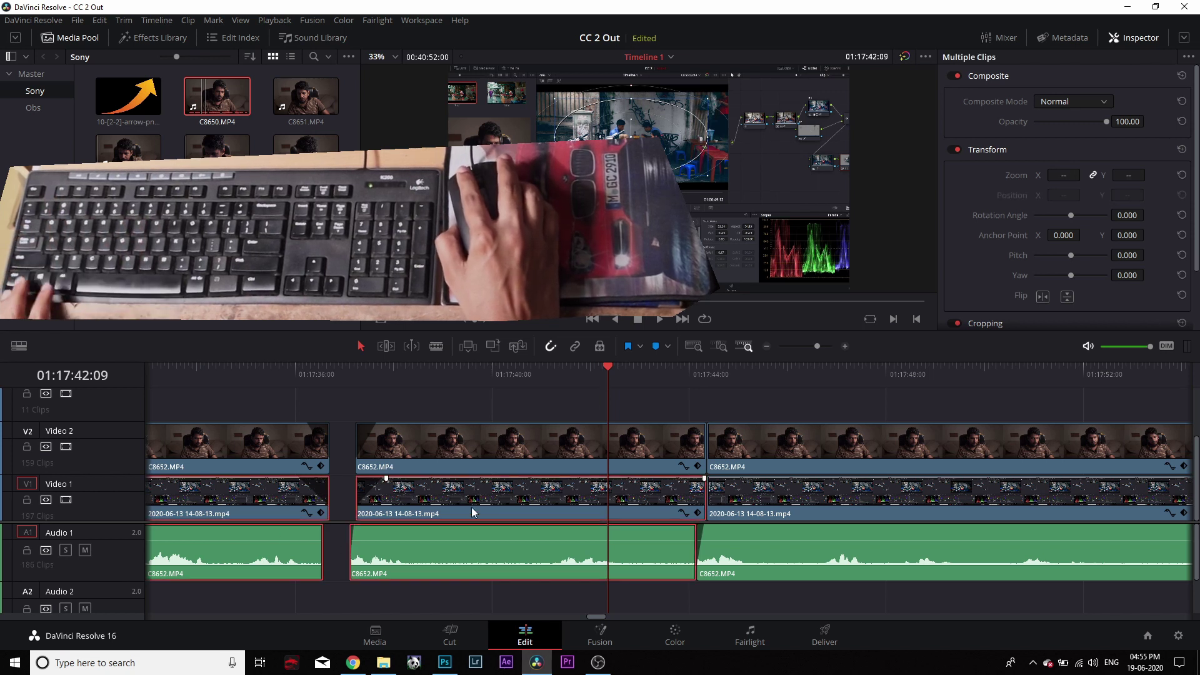
{"action": "key", "text": "ctrl+alt+y"}
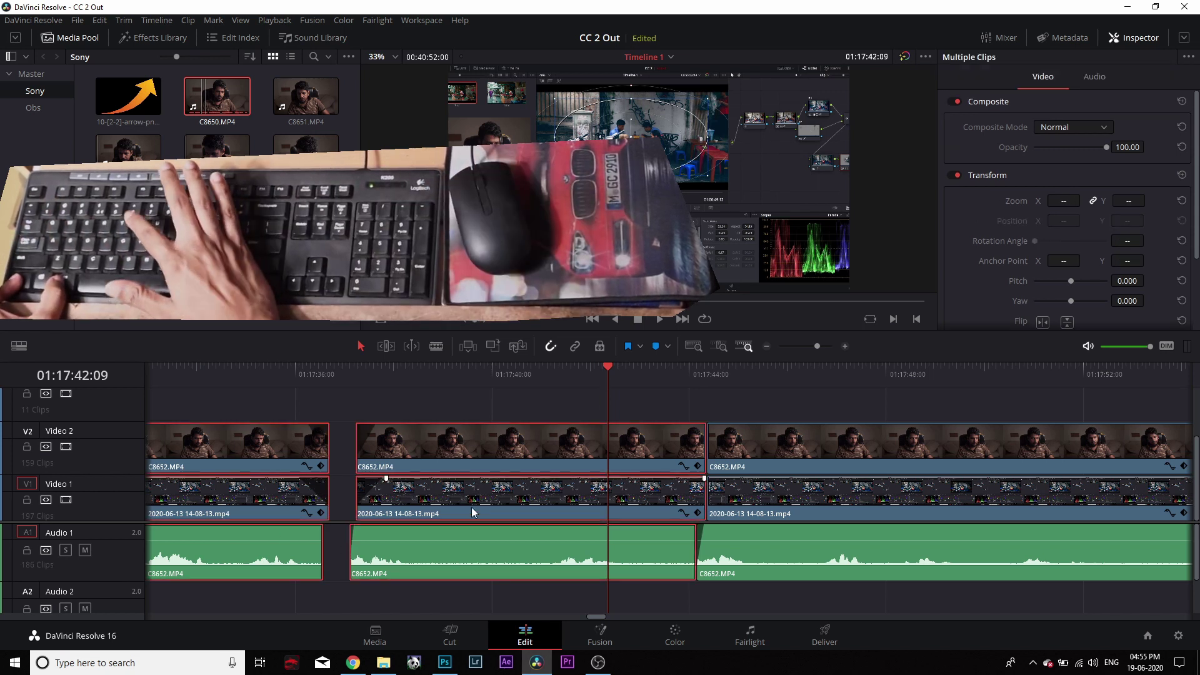
{"action": "key", "text": "shift+z"}
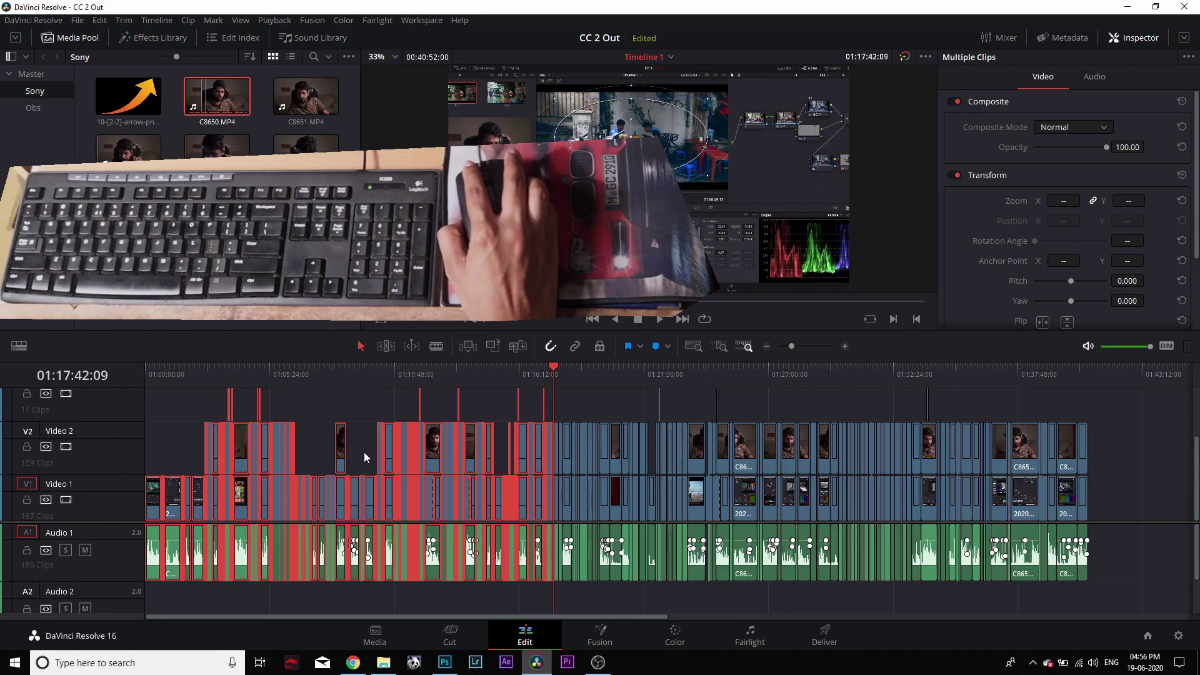
Step: Place the playhead at 01:14:37:12, zoom in, and select the stacked clips there on all tracks
{"action": "key", "text": "ctrl+shift+a"}
{"action": "left_click", "coordinate": [463, 373]}
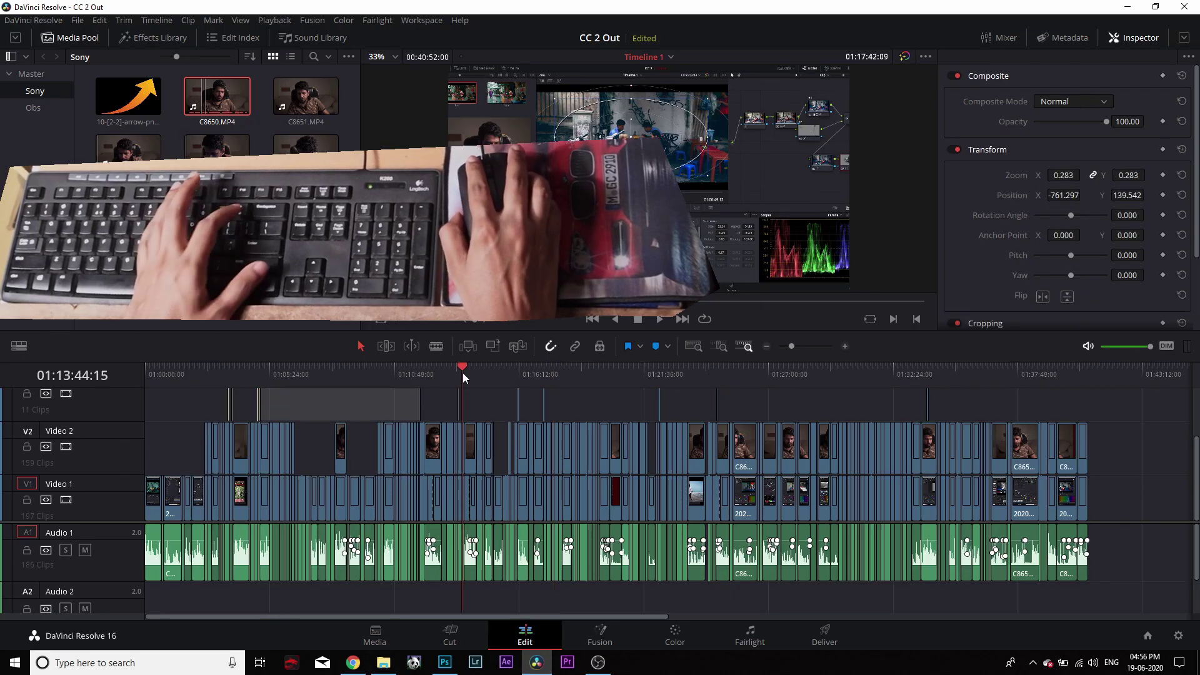
{"action": "left_click", "coordinate": [483, 374]}
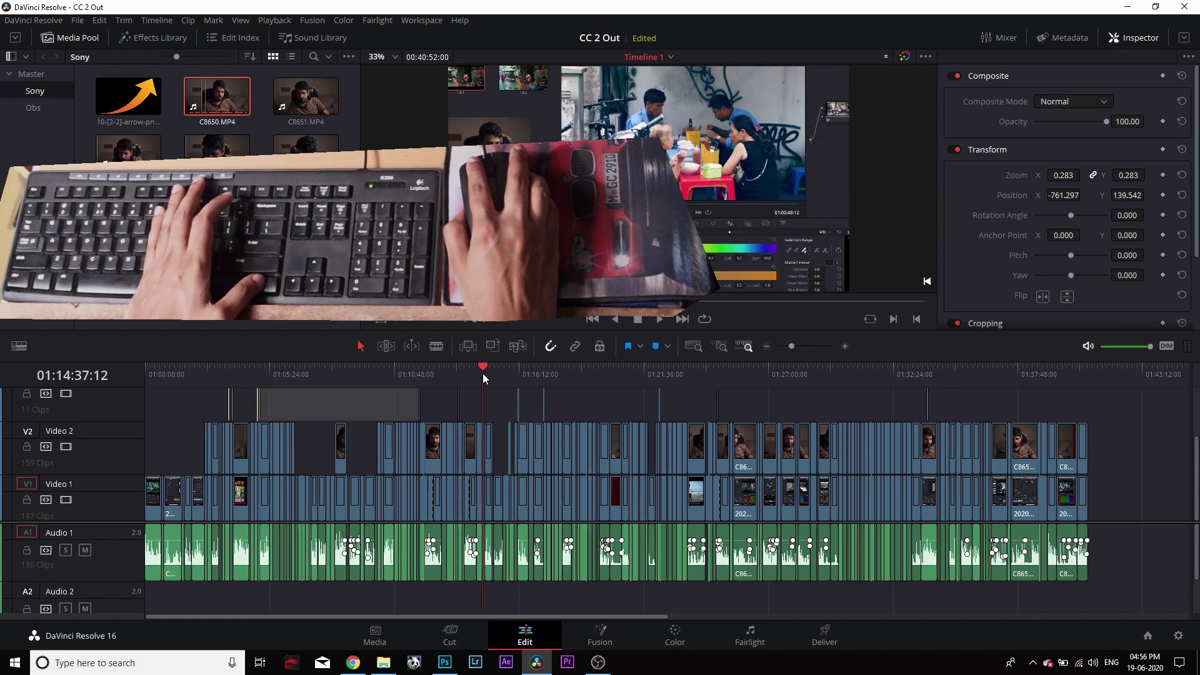
{"action": "key", "text": "ctrl+equal"}
{"action": "key", "text": "ctrl+equal"}
{"action": "key", "text": "ctrl+equal"}
{"action": "left_click", "coordinate": [617, 434]}
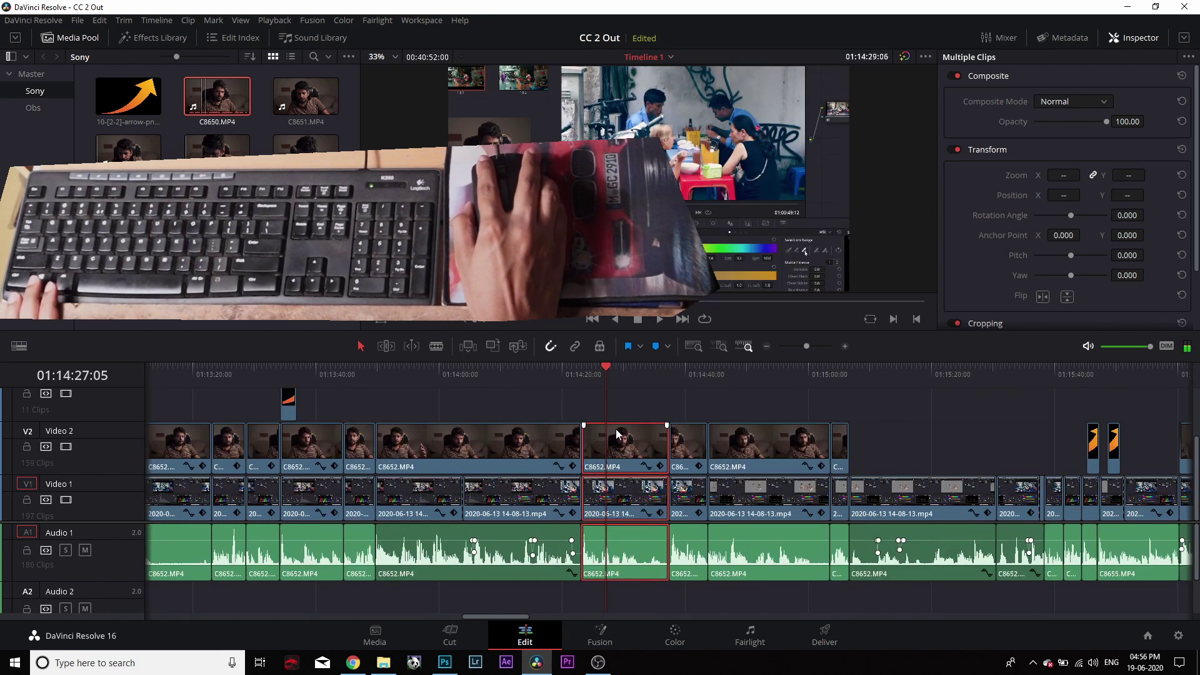
{"action": "left_click", "coordinate": [632, 506]}
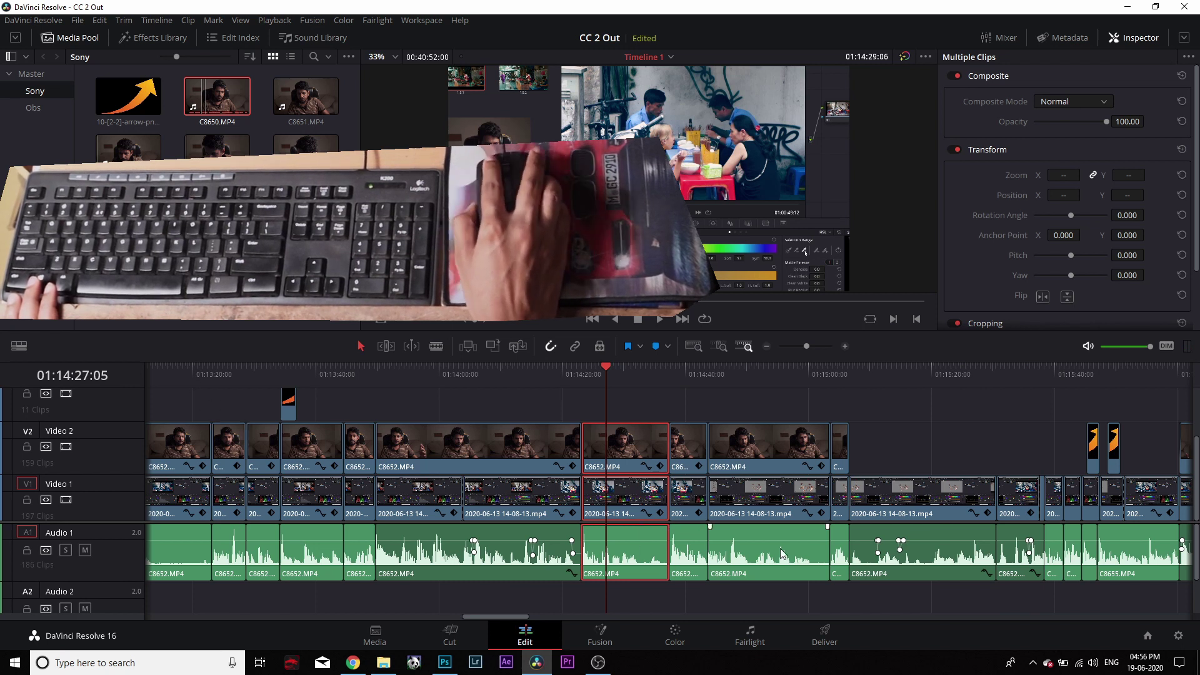
{"action": "left_click", "coordinate": [630, 438]}
{"action": "left_click", "coordinate": [628, 576]}
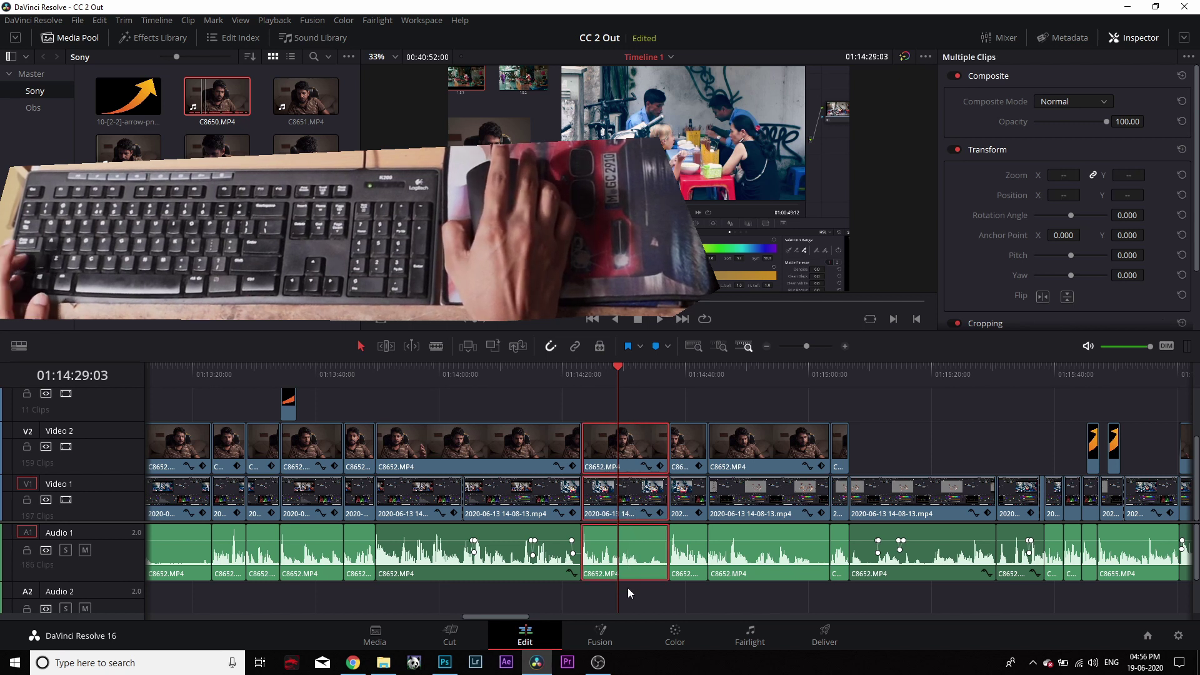
Step: Ripple-cut the selected clips and paste-insert them at a later playhead position
{"action": "key", "text": "Delete"}
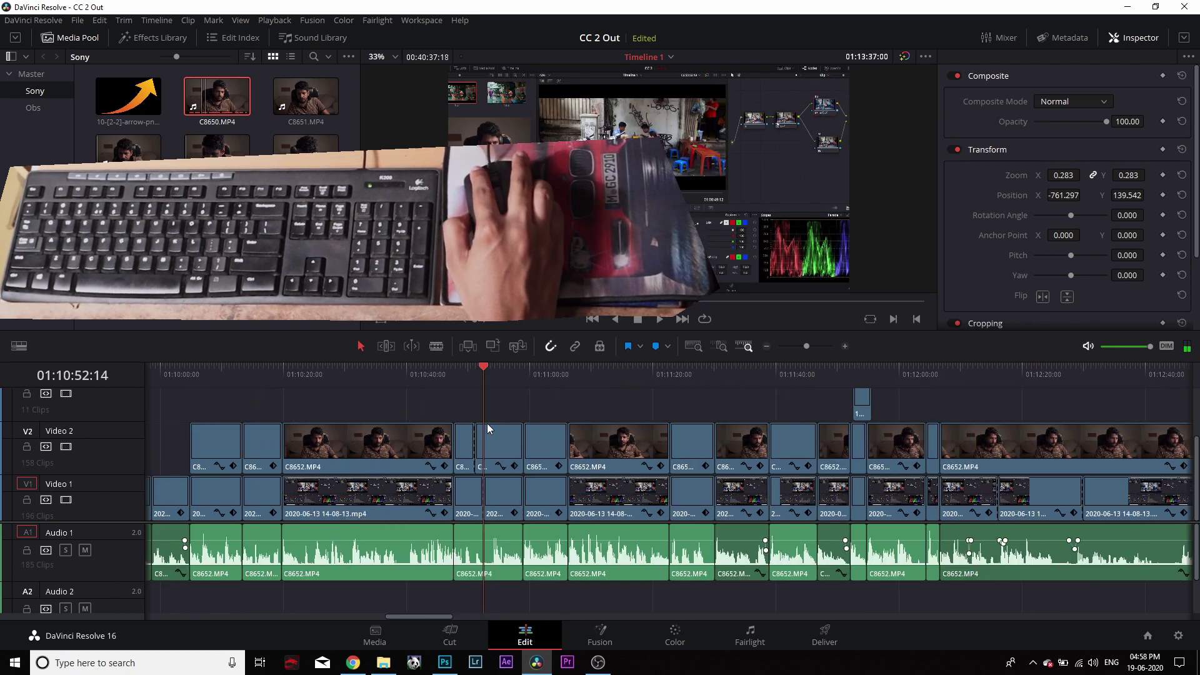
{"action": "left_click_drag", "start_coordinate": [485, 424], "coordinate": [245, 410]}
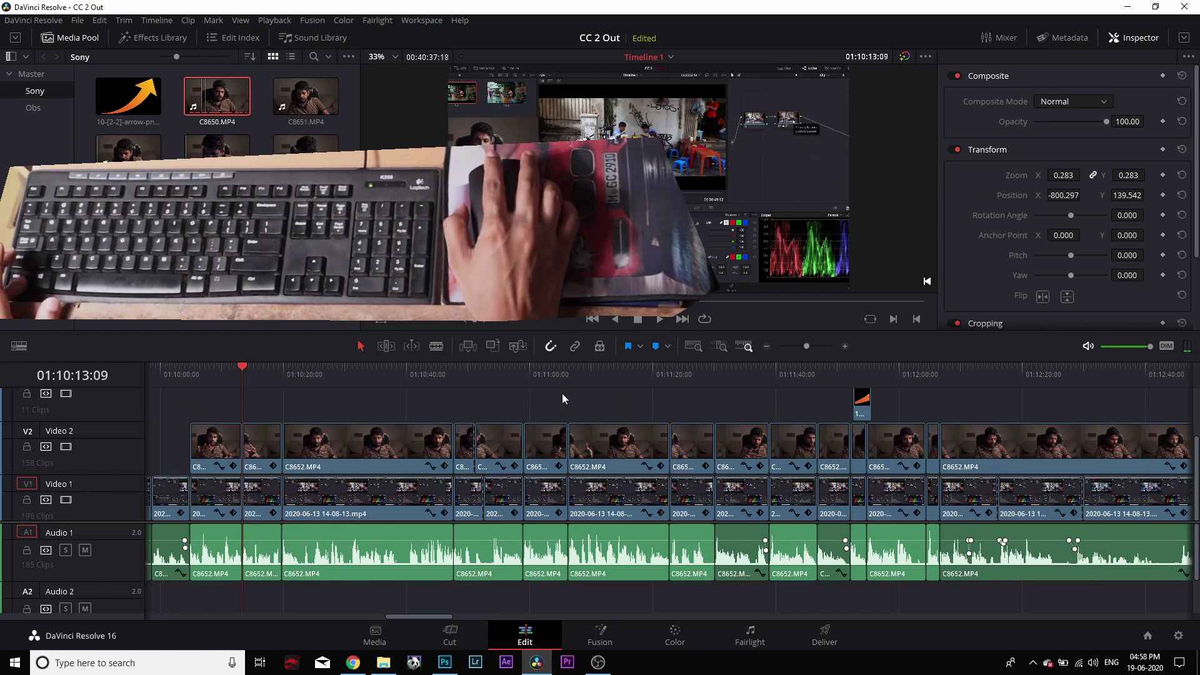
{"action": "key", "text": "ctrl+shift+v"}
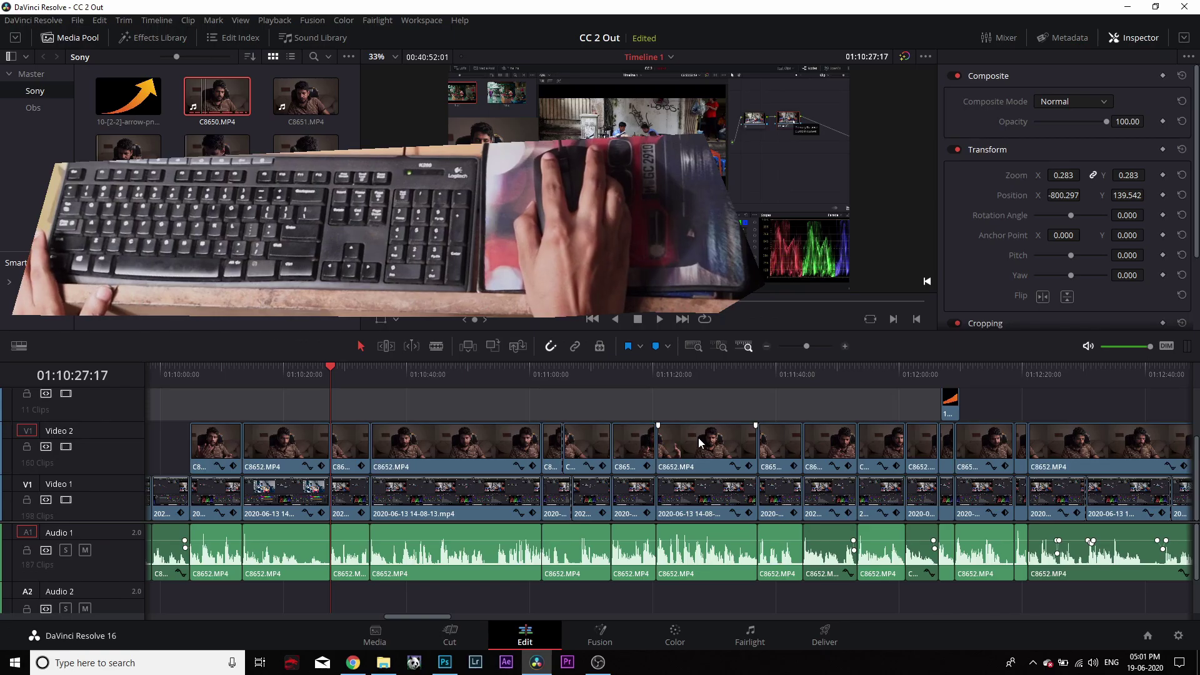
Step: Ripple-move the Video 2 C8652.MP4 clip right and left past its neighbours with Ctrl+Shift+. and , then drag it
{"action": "left_click", "coordinate": [738, 466]}
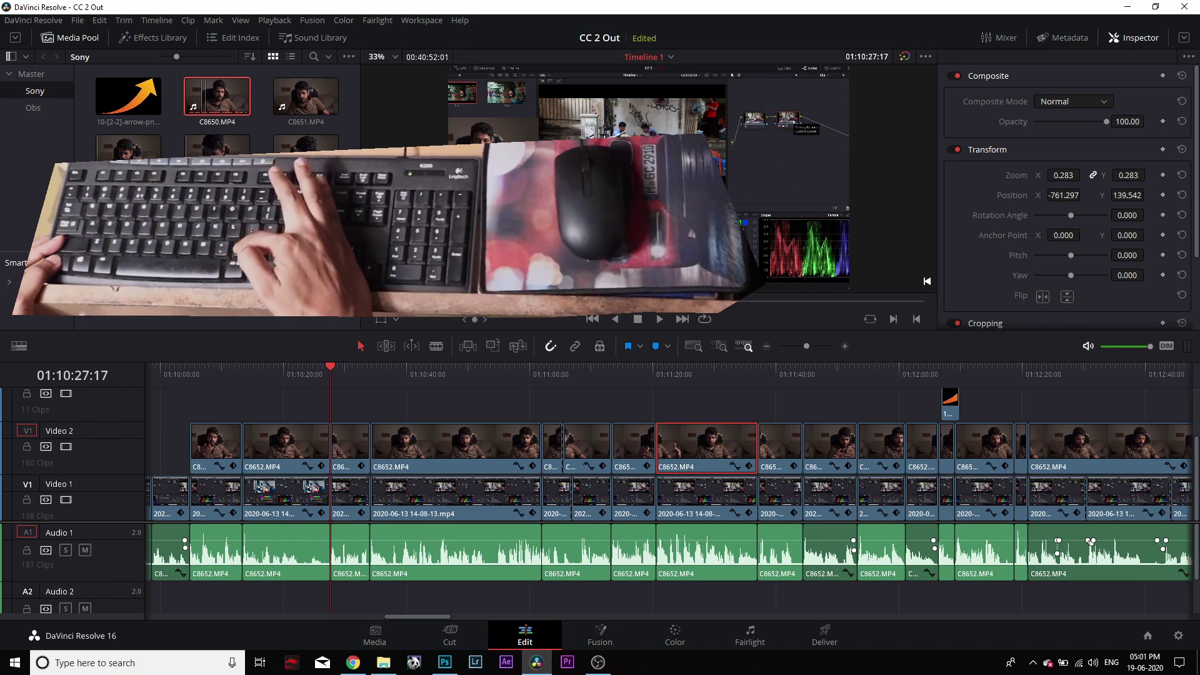
{"action": "key", "text": "ctrl+shift+period"}
{"action": "key", "text": "ctrl+shift+period"}
{"action": "key", "text": "ctrl+shift+period"}
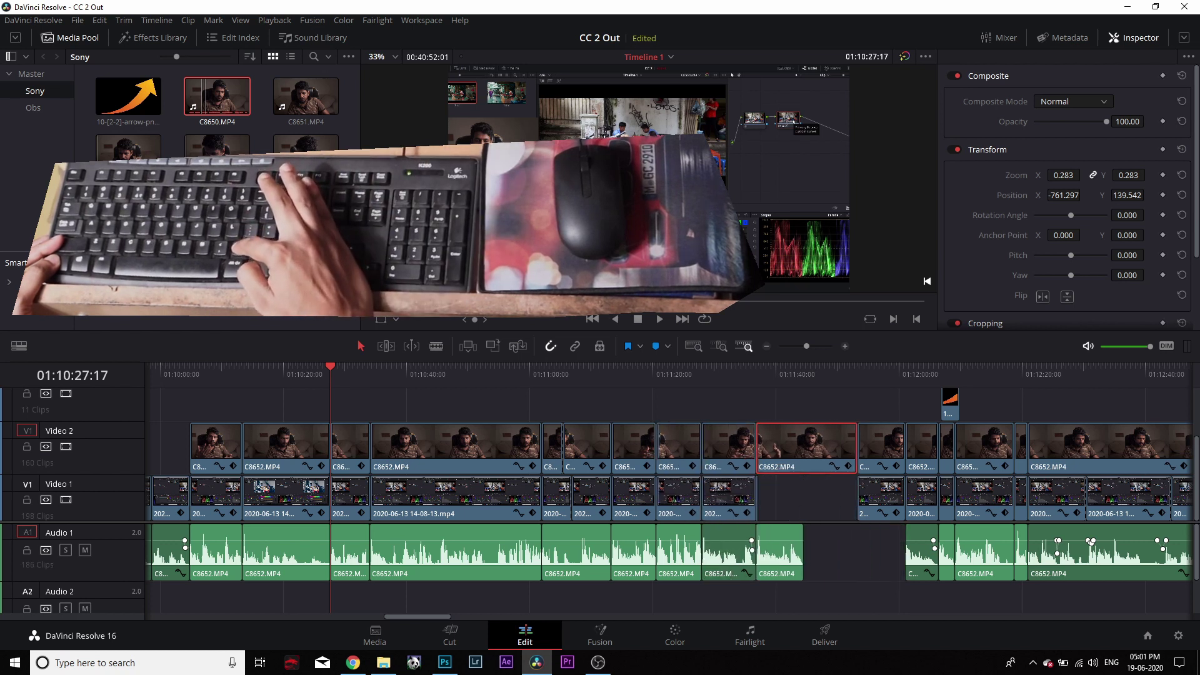
{"action": "key", "text": "ctrl+shift+period"}
{"action": "key", "text": "ctrl+shift+period"}
{"action": "key", "text": "ctrl+shift+period"}
{"action": "key", "text": "ctrl+shift+period"}
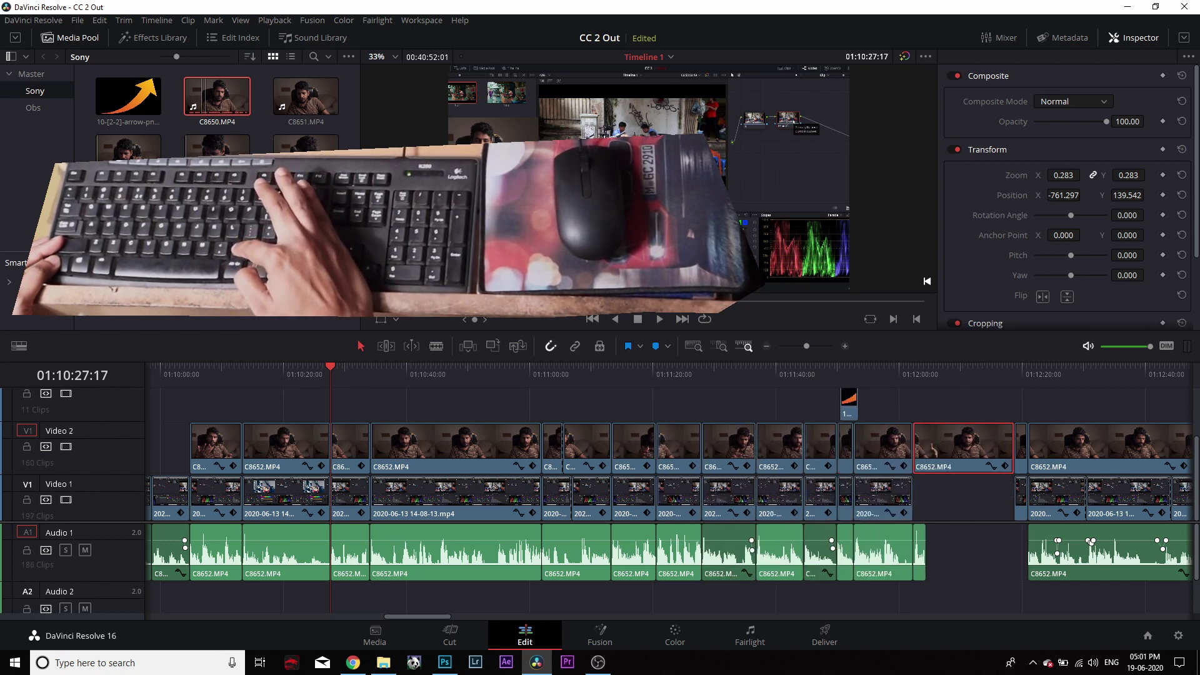
{"action": "key", "text": "ctrl+shift+comma"}
{"action": "key", "text": "ctrl+shift+comma"}
{"action": "key", "text": "ctrl+shift+comma"}
{"action": "key", "text": "ctrl+shift+comma"}
{"action": "key", "text": "ctrl+shift+comma"}
{"action": "key", "text": "ctrl+shift+comma"}
{"action": "key", "text": "ctrl+shift+comma"}
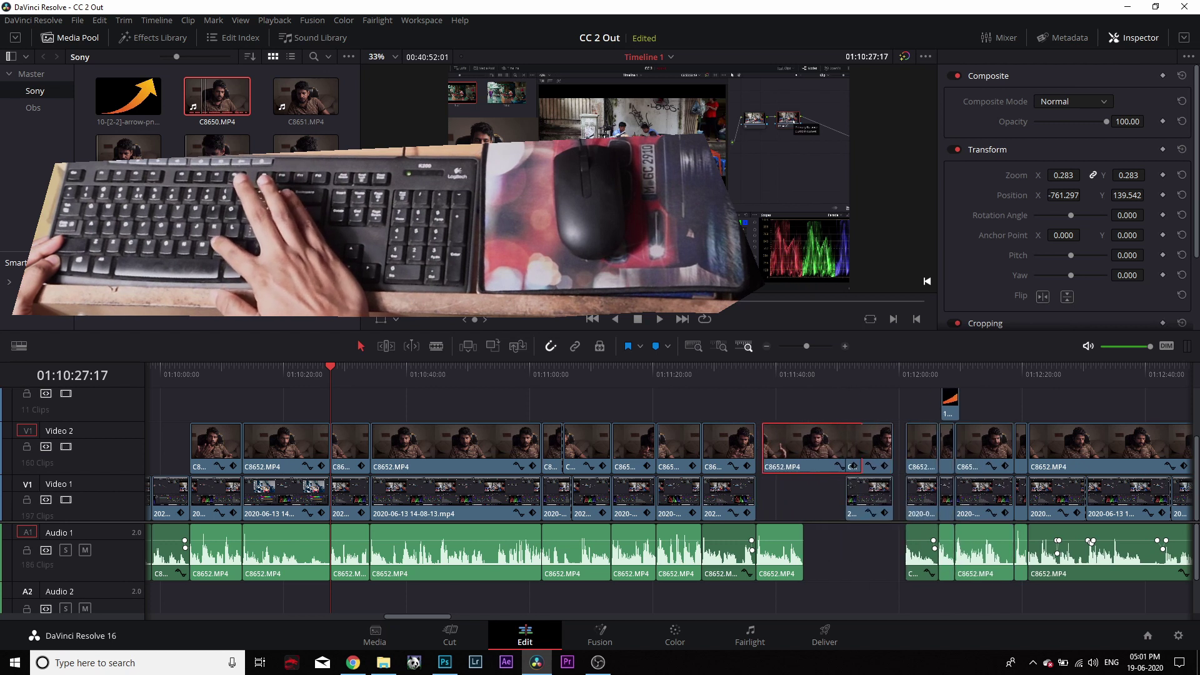
{"action": "key", "text": "ctrl+shift+comma"}
{"action": "key", "text": "ctrl+shift+comma"}
{"action": "key", "text": "ctrl+shift+comma"}
{"action": "key", "text": "ctrl+shift+comma"}
{"action": "key", "text": "ctrl+shift+comma"}
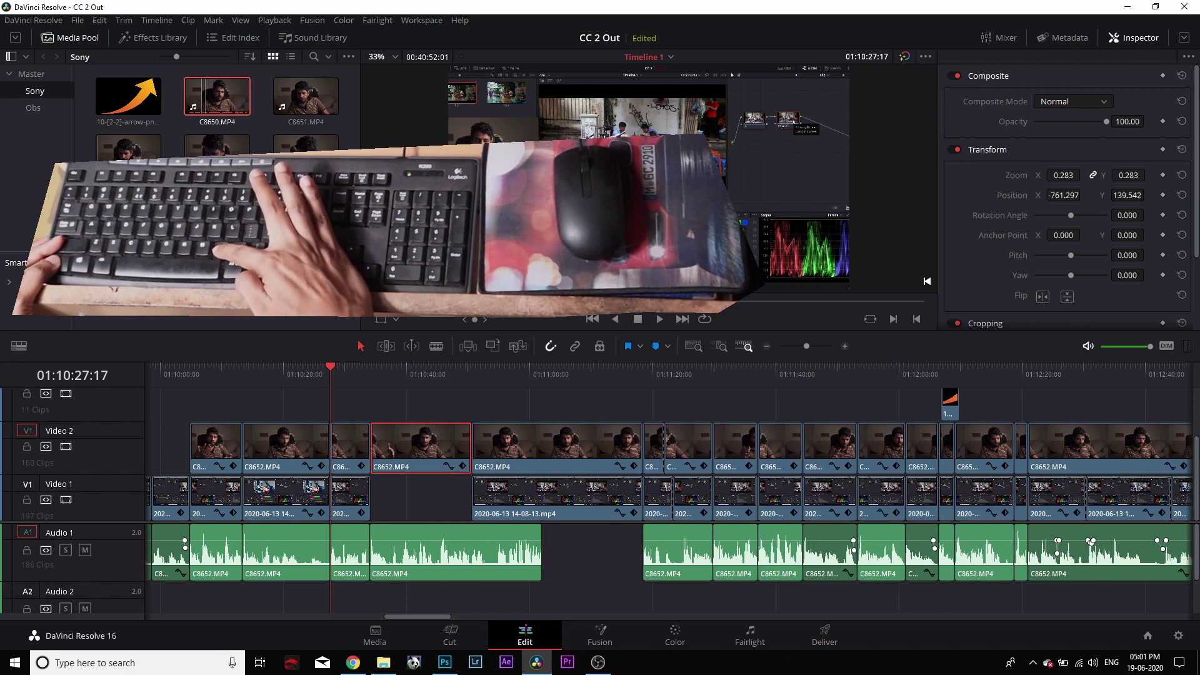
{"action": "key", "text": "ctrl+shift+period"}
{"action": "key", "text": "ctrl+shift+period"}
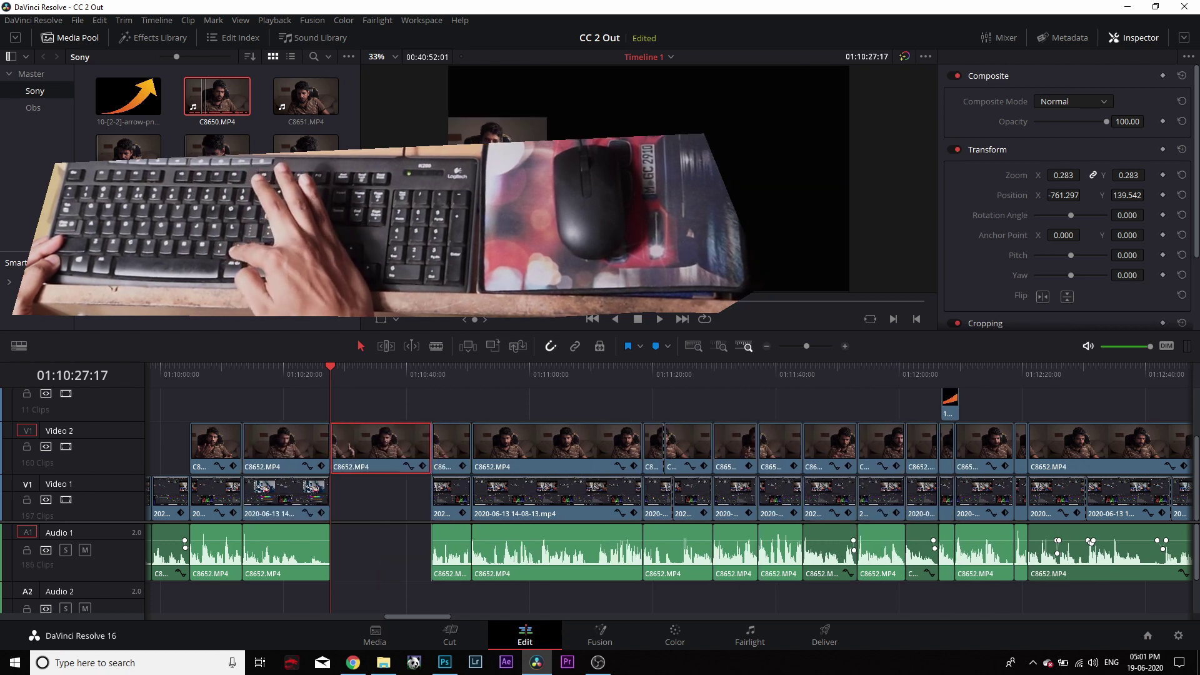
{"action": "key", "text": "ctrl+shift+period"}
{"action": "key", "text": "ctrl+shift+period"}
{"action": "key", "text": "ctrl+shift+period"}
{"action": "key", "text": "ctrl+shift+period"}
{"action": "key", "text": "ctrl+shift+period"}
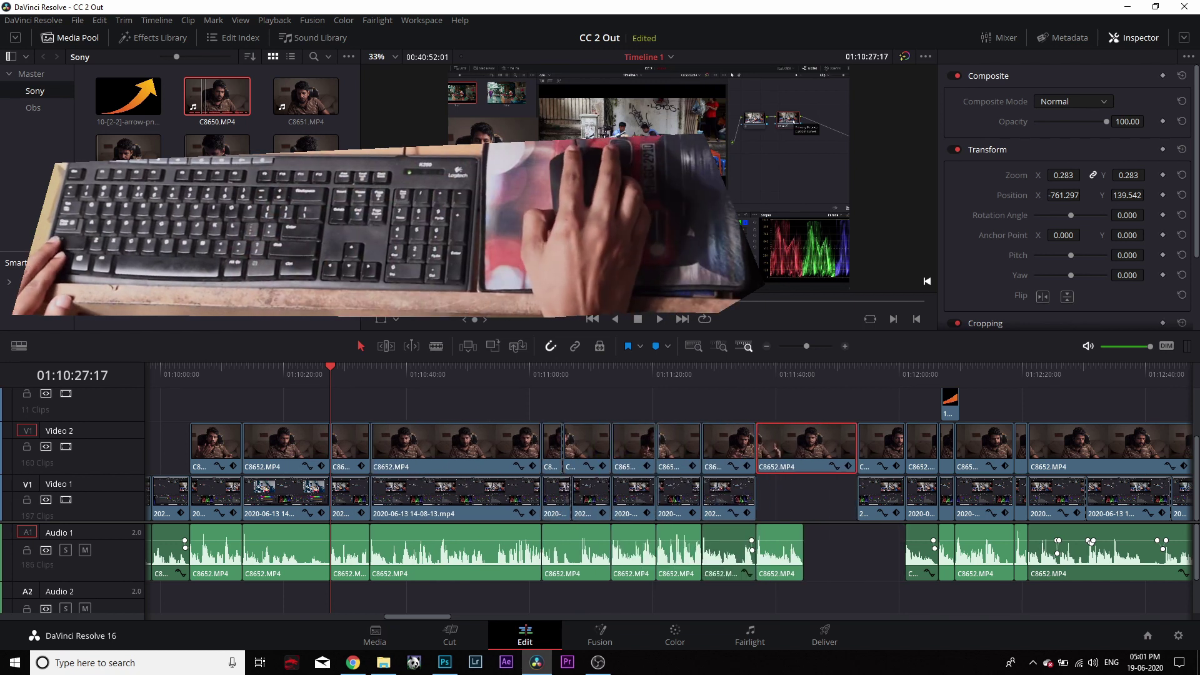
{"action": "left_click_drag", "start_coordinate": [790, 449], "coordinate": [906, 449]}
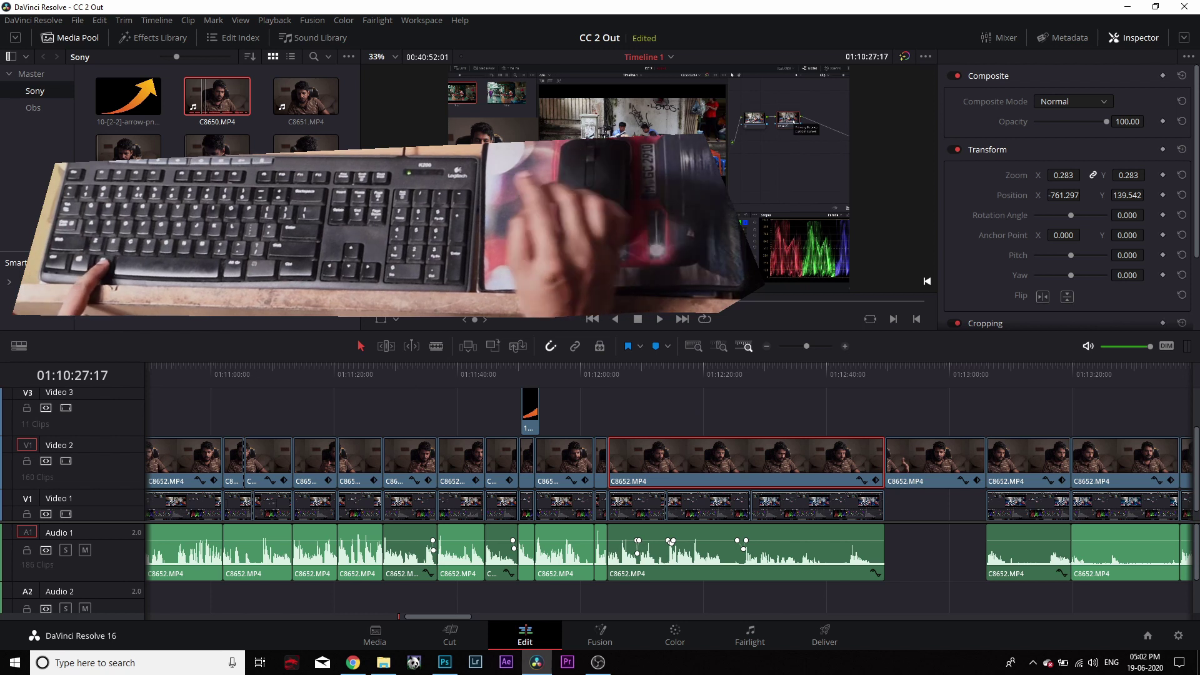
Step: Move the C8652.MP4 clip up to Video 3 and back down to Video 2, then drag it up
{"action": "key", "text": "alt+Up"}
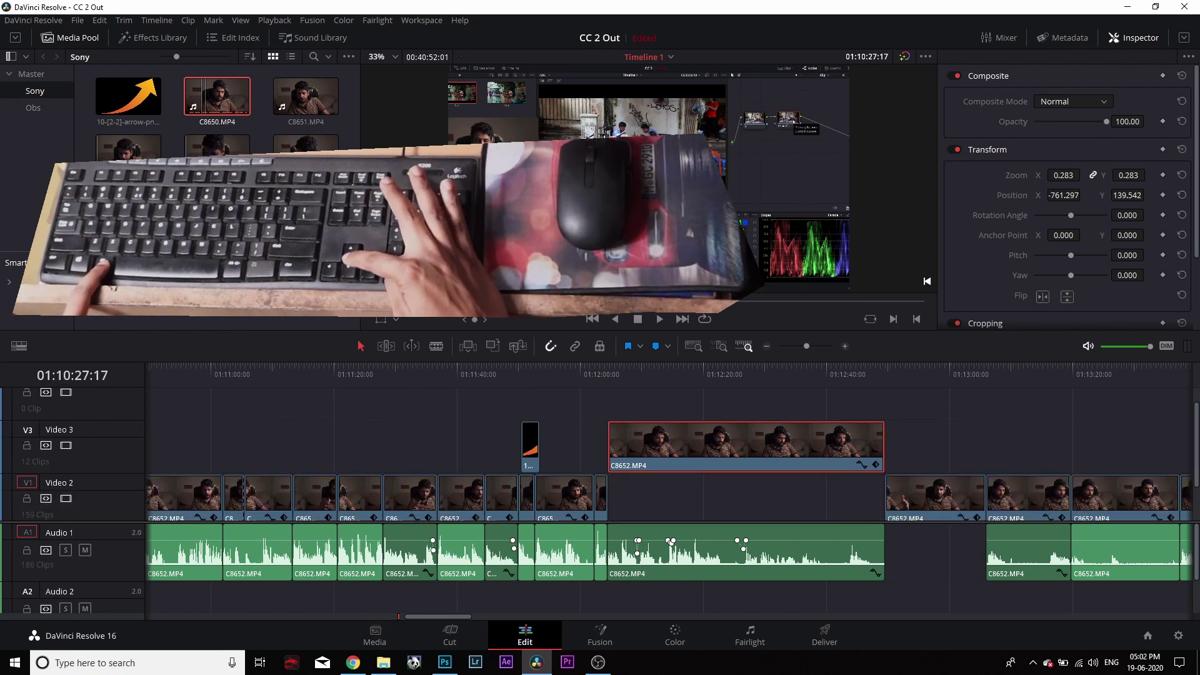
{"action": "key", "text": "alt+Down"}
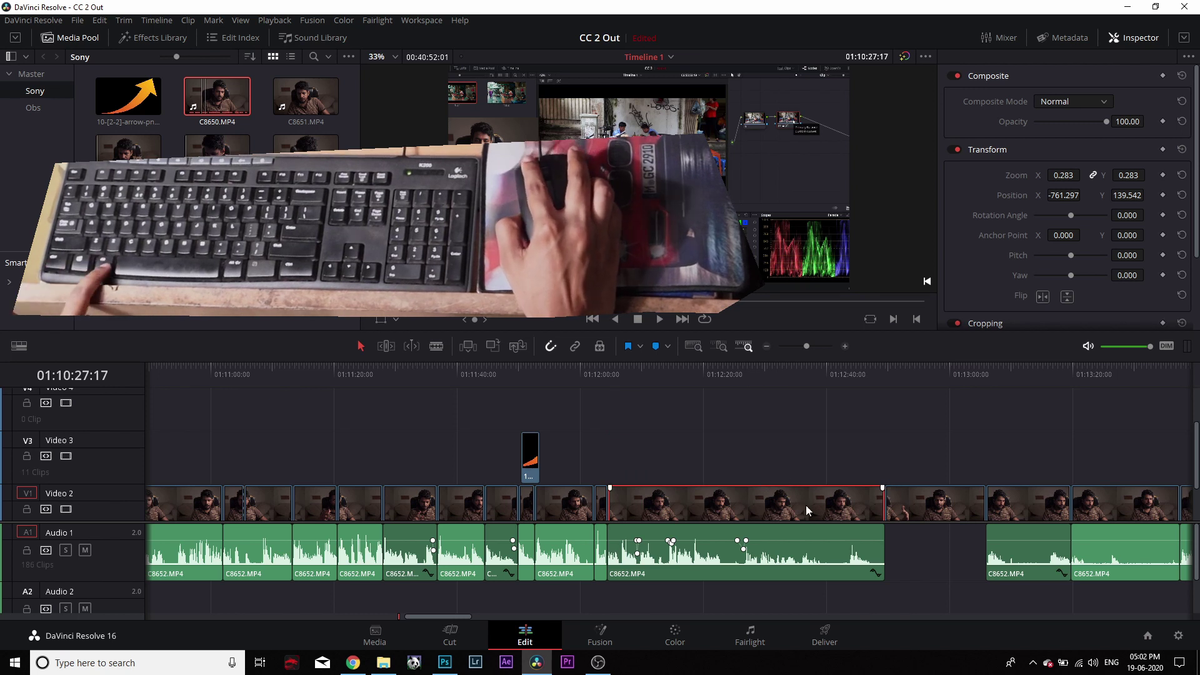
{"action": "left_click_drag", "start_coordinate": [700, 503], "coordinate": [699, 479]}
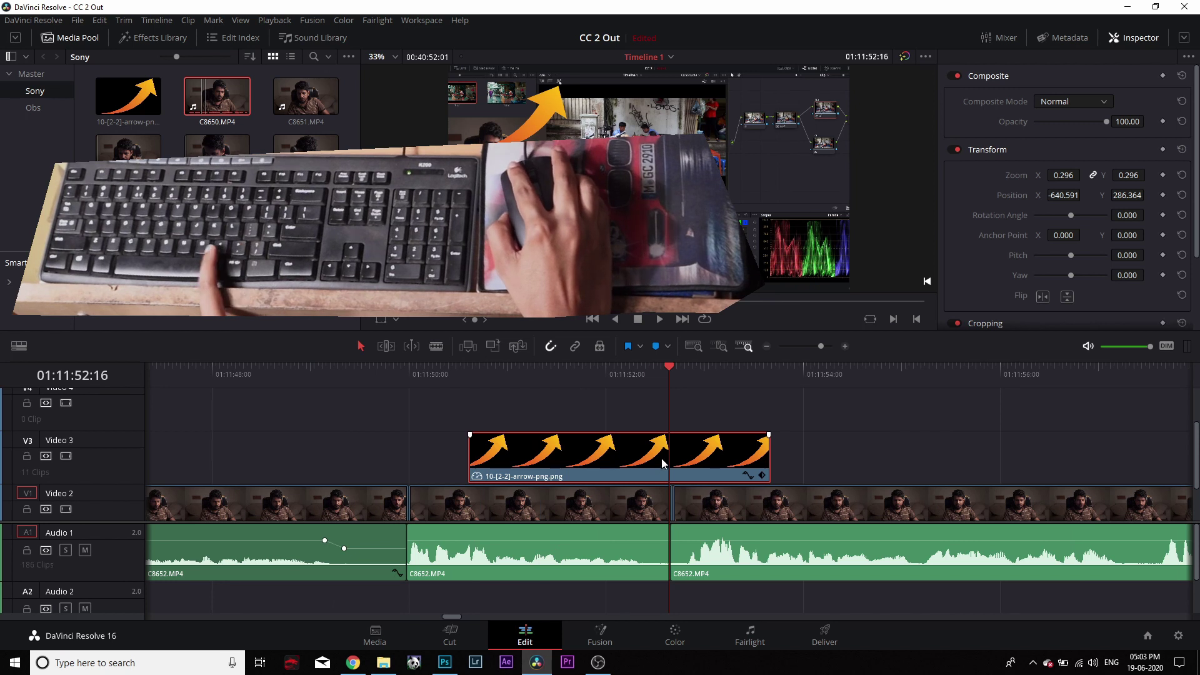
Step: Nudge the arrow image clip one frame later, then a few frames earlier
{"action": "key", "text": "period"}
{"action": "key", "text": "period"}
{"action": "key", "text": "period"}
{"action": "key", "text": "period"}
{"action": "key", "text": "period"}
{"action": "key", "text": "period"}
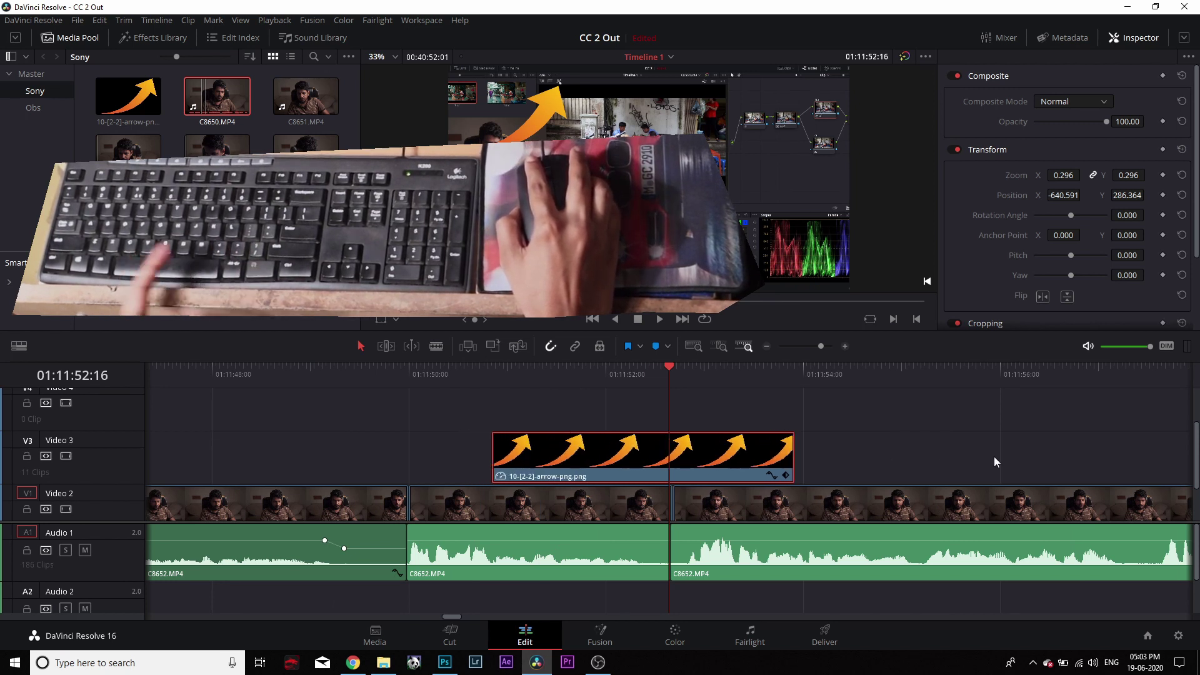
{"action": "key", "text": "comma"}
{"action": "key", "text": "comma"}
{"action": "key", "text": "comma"}
{"action": "key", "text": "comma"}
{"action": "key", "text": "comma"}
{"action": "key", "text": "comma"}
{"action": "key", "text": "comma"}
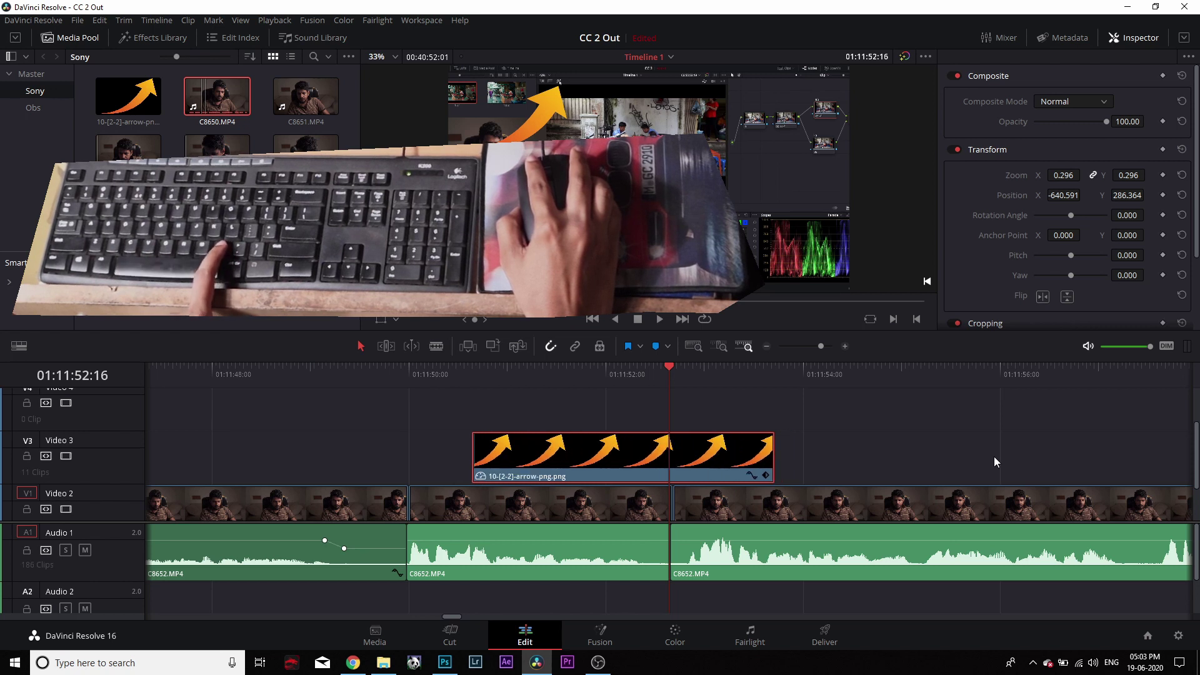
{"action": "key", "text": "comma"}
{"action": "key", "text": "comma"}
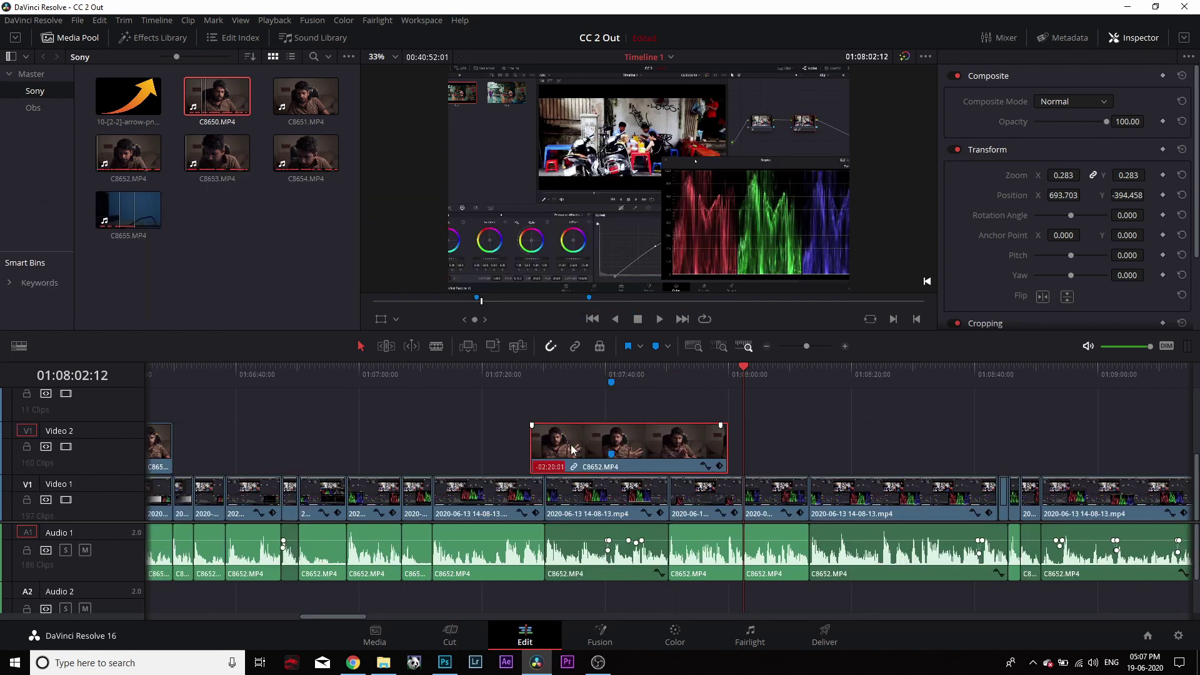
{"action": "key", "text": "d"}
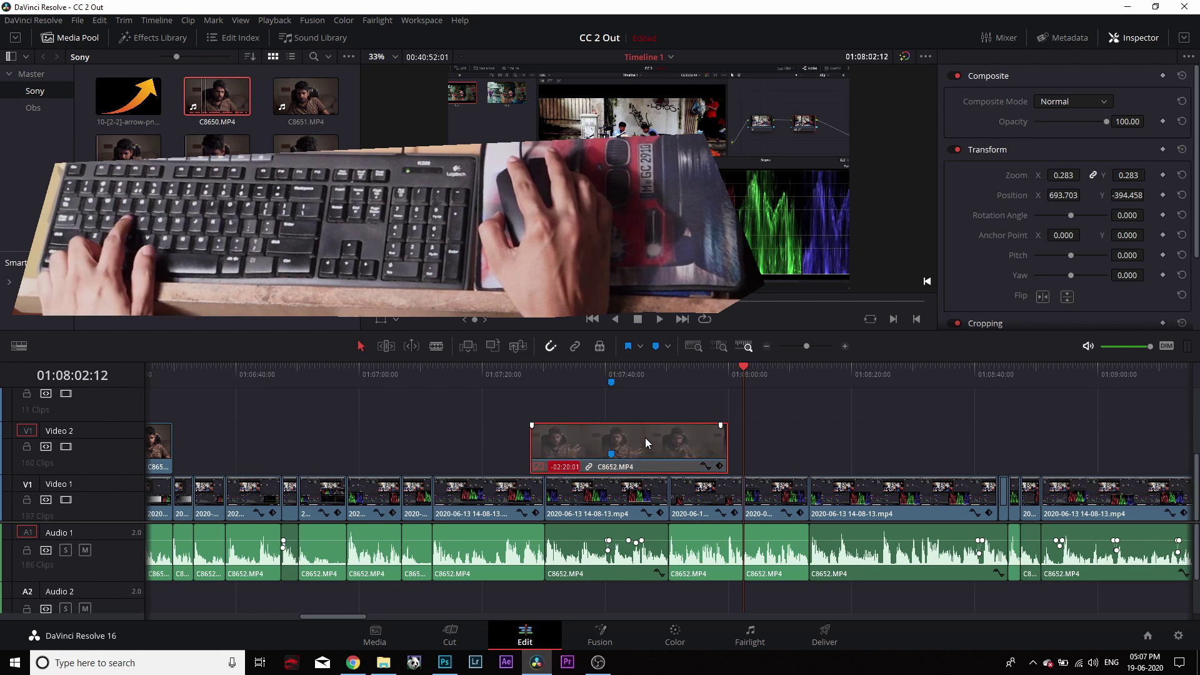
{"action": "left_click", "coordinate": [644, 449]}
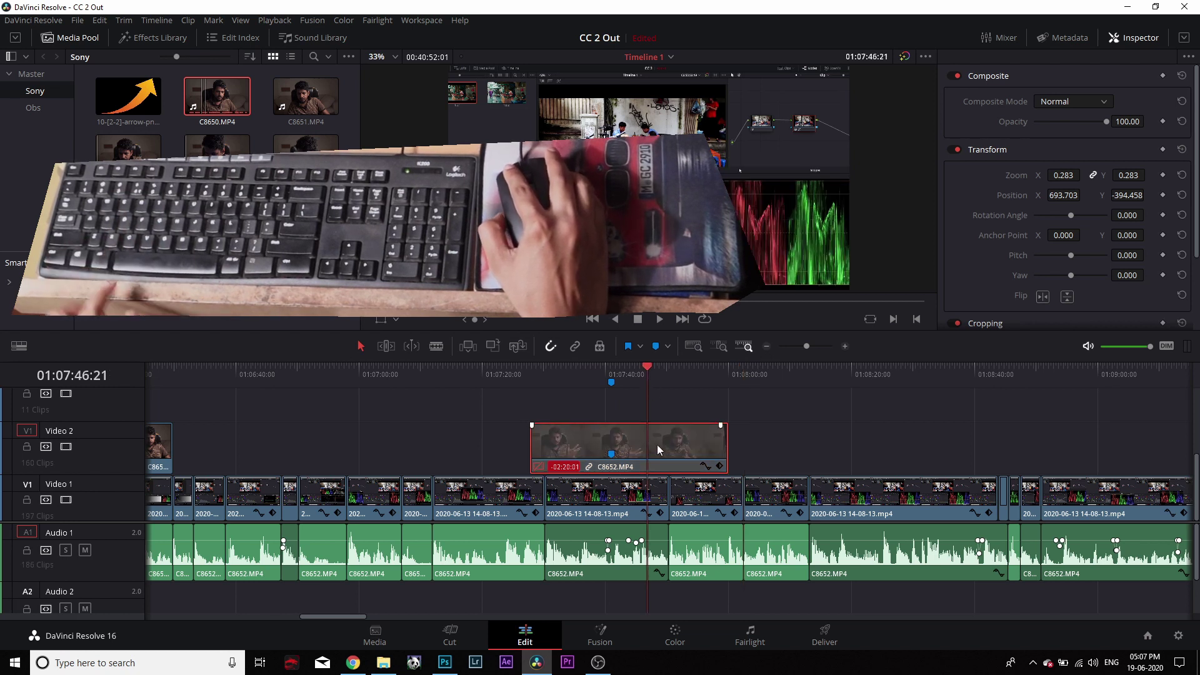
{"action": "key", "text": "d"}
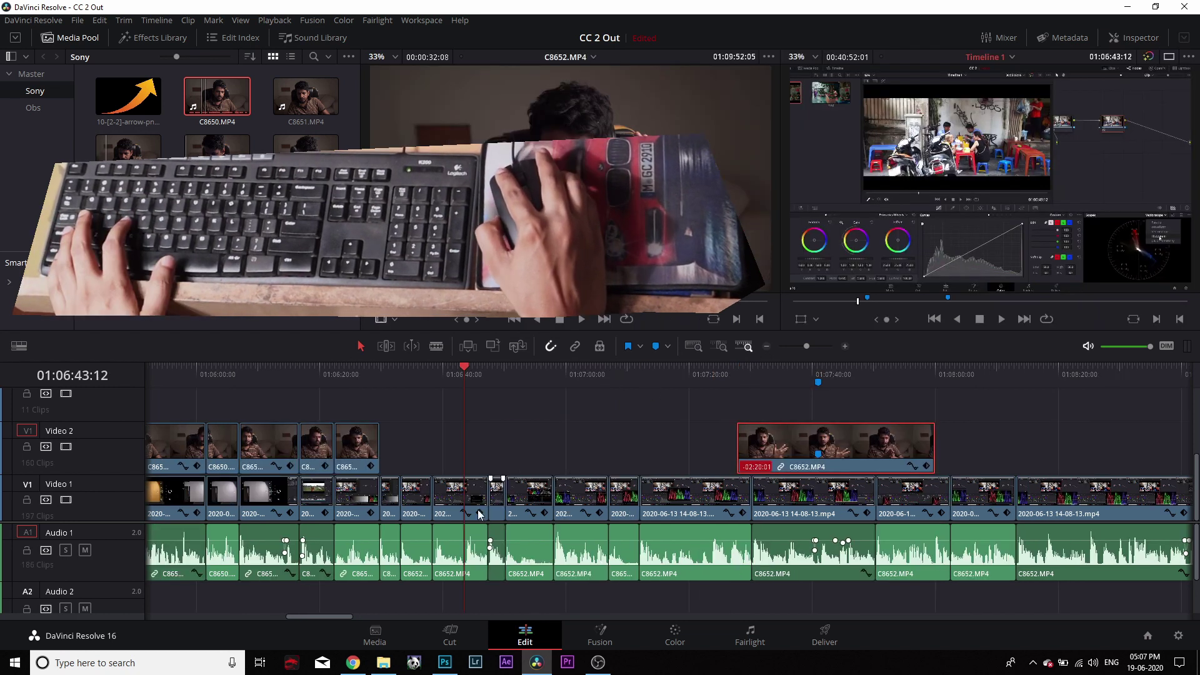
{"action": "left_click", "coordinate": [474, 497]}
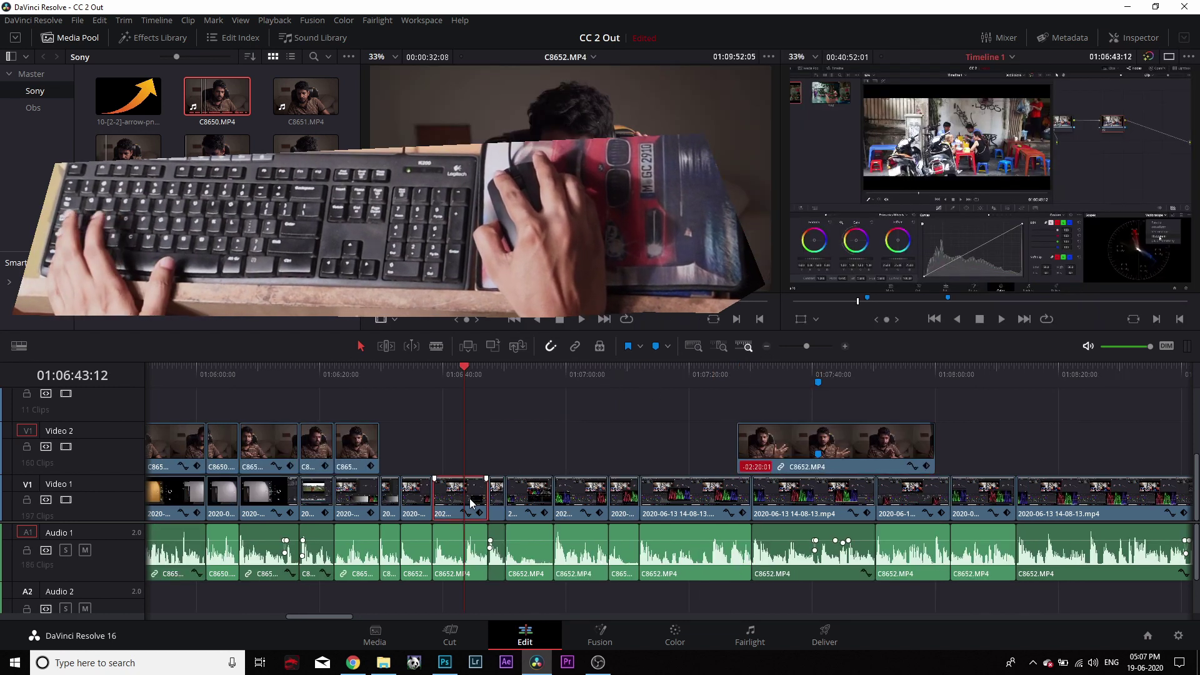
{"action": "key", "text": "d"}
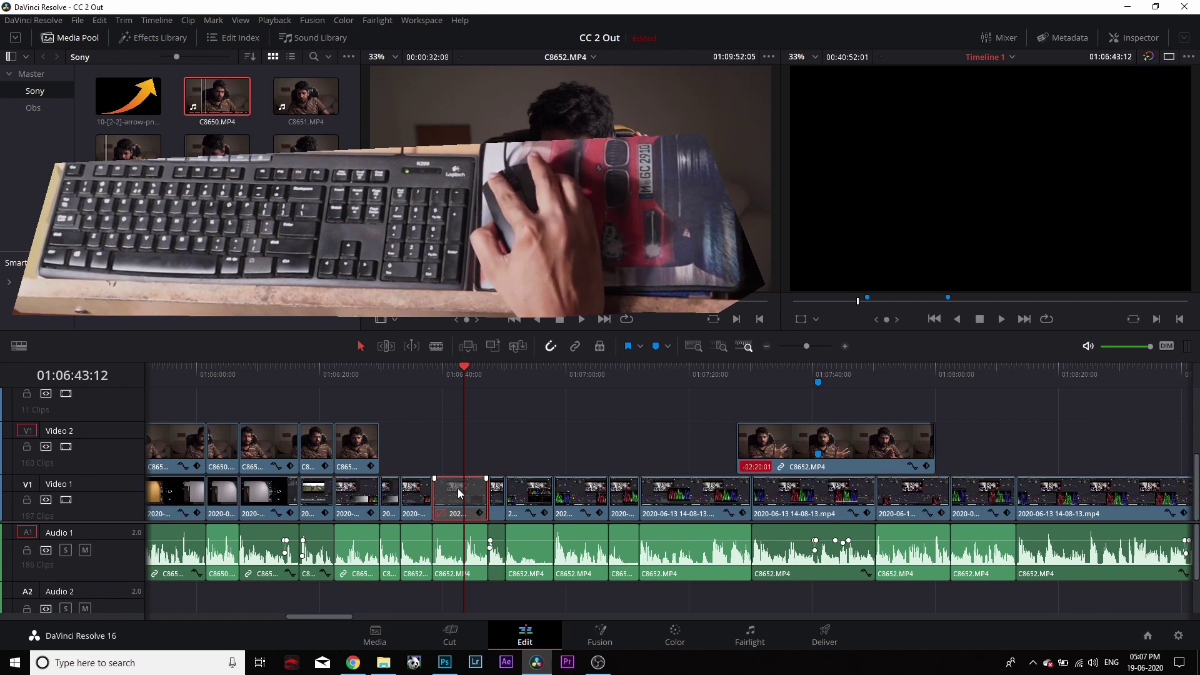
{"action": "key", "text": "d"}
{"action": "key", "text": "d"}
{"action": "key", "text": "d"}
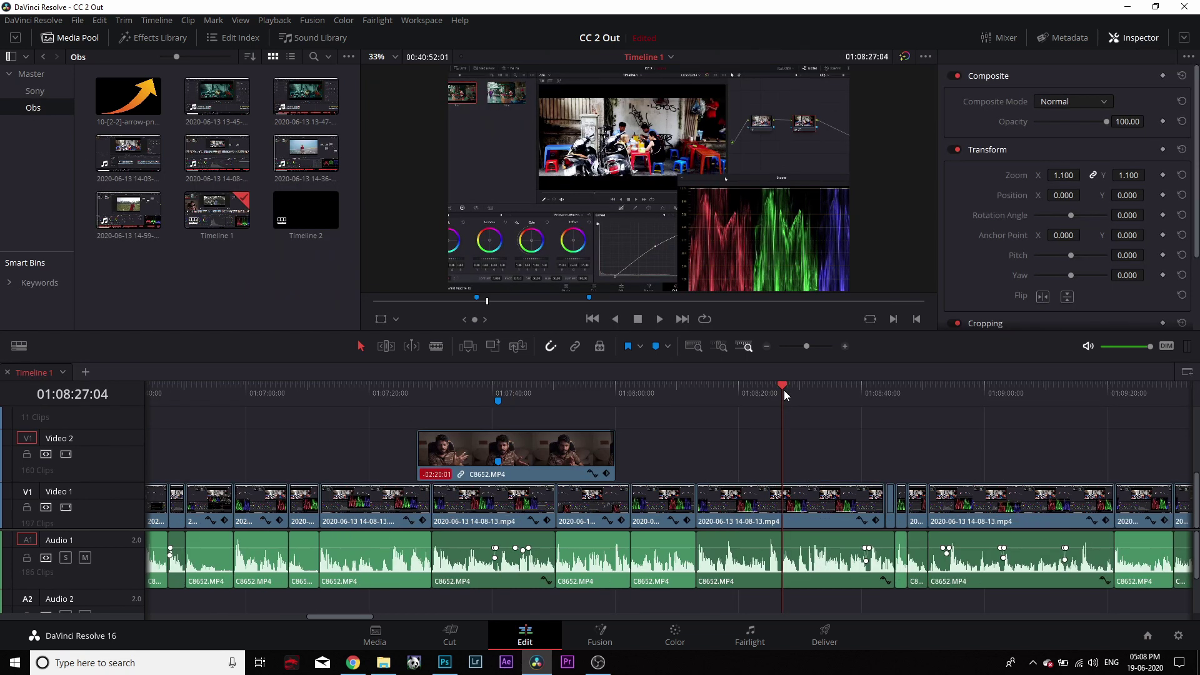
{"action": "left_click", "coordinate": [794, 390]}
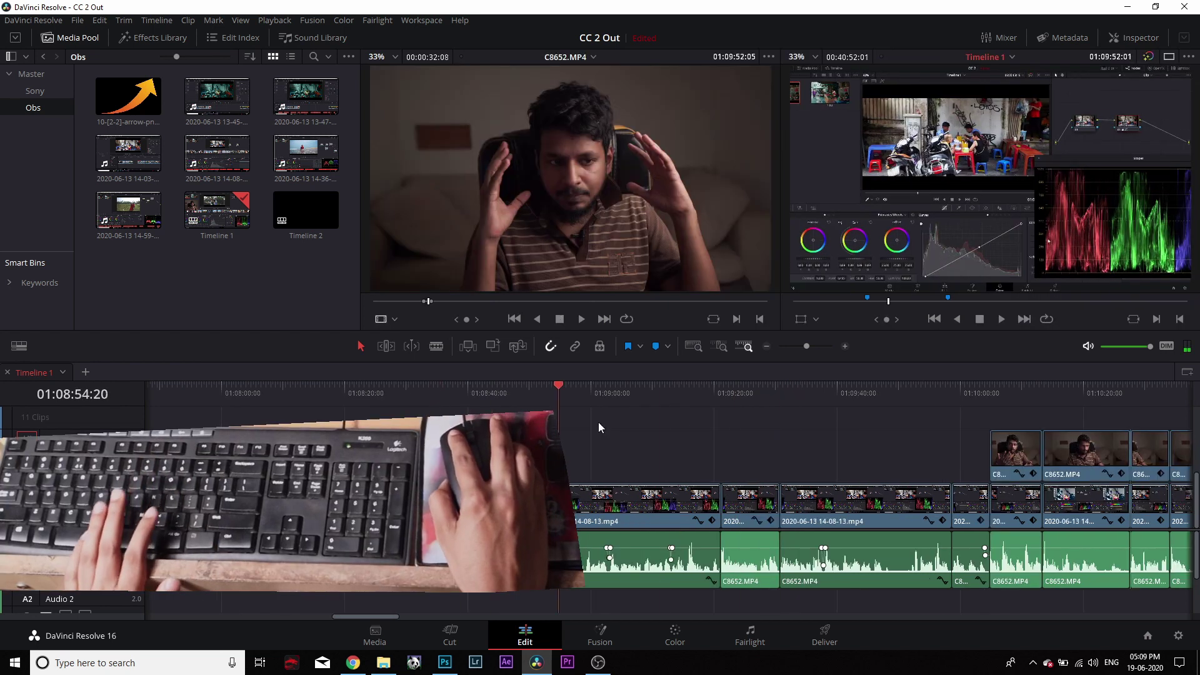
{"action": "left_click", "coordinate": [825, 444]}
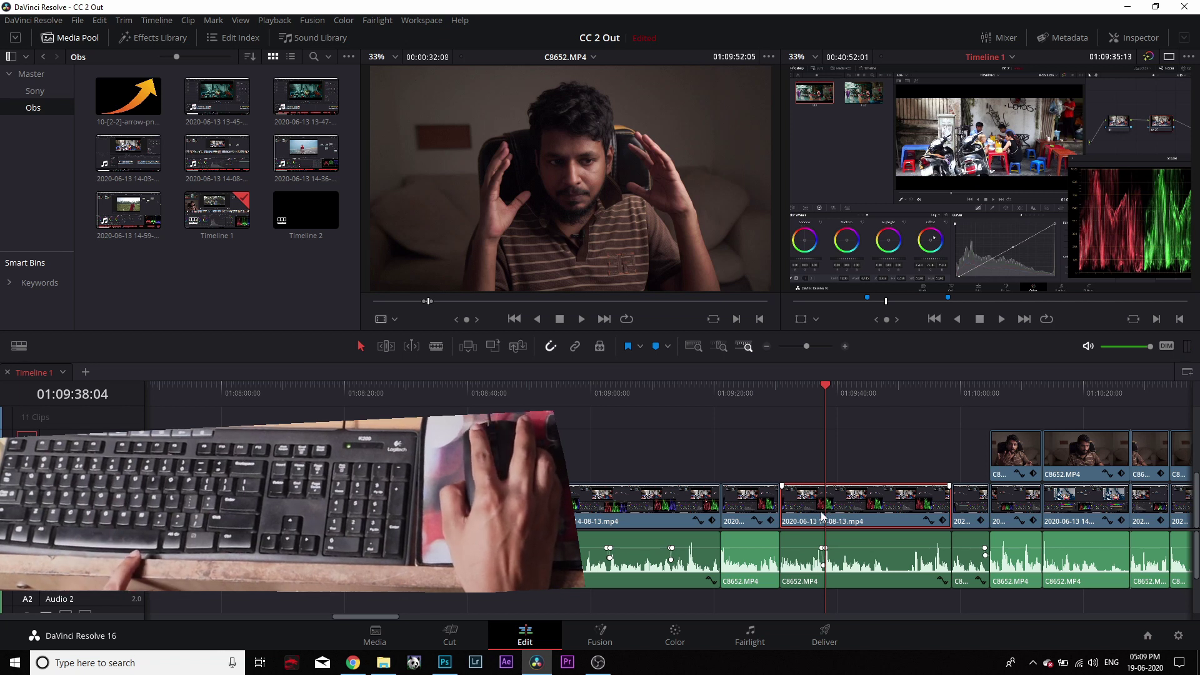
{"action": "double_click", "coordinate": [823, 516]}
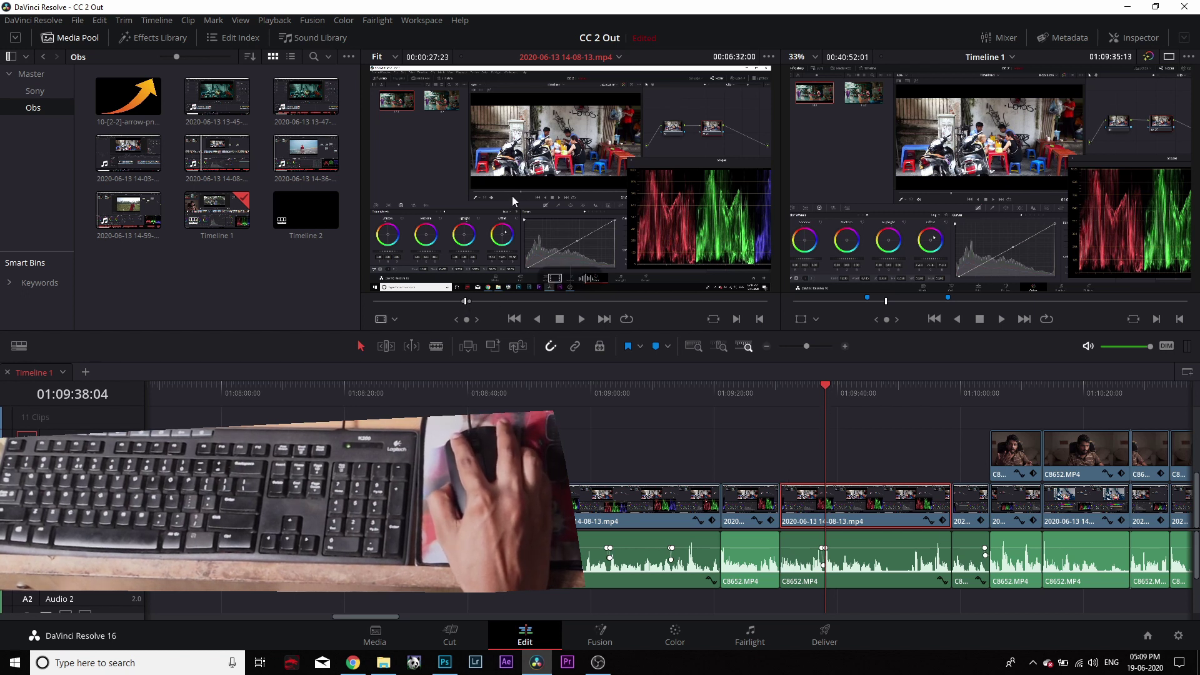
{"action": "left_click_drag", "start_coordinate": [407, 310], "coordinate": [619, 303]}
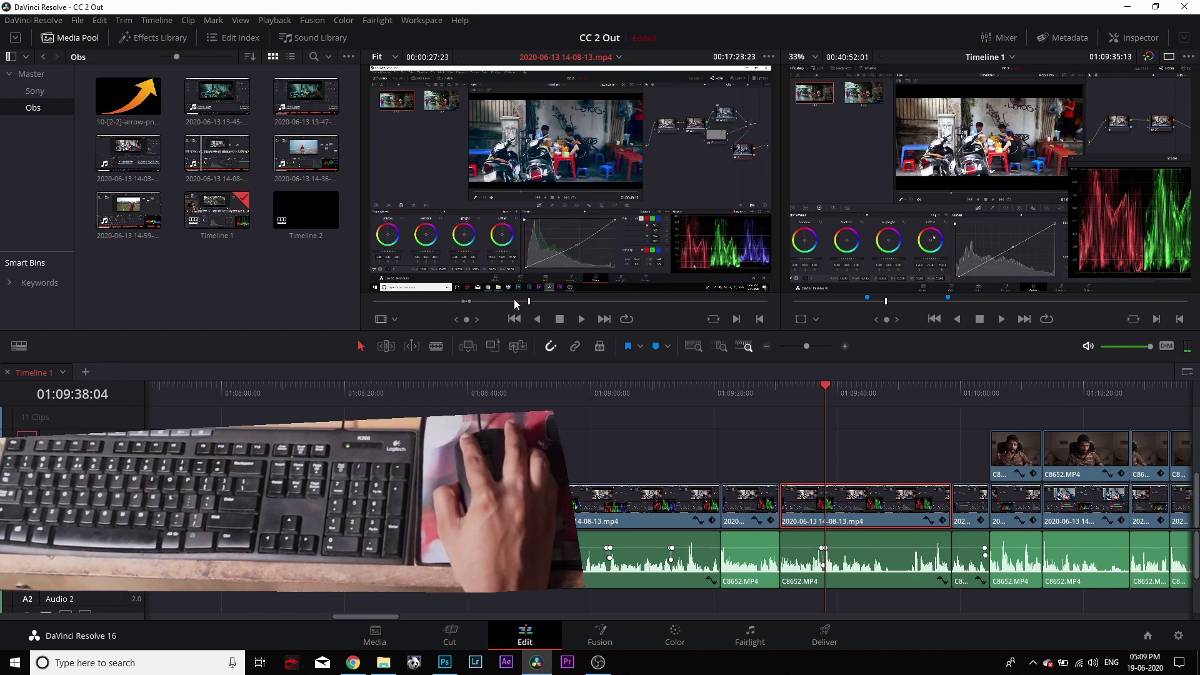
{"action": "left_click_drag", "start_coordinate": [515, 304], "coordinate": [680, 306]}
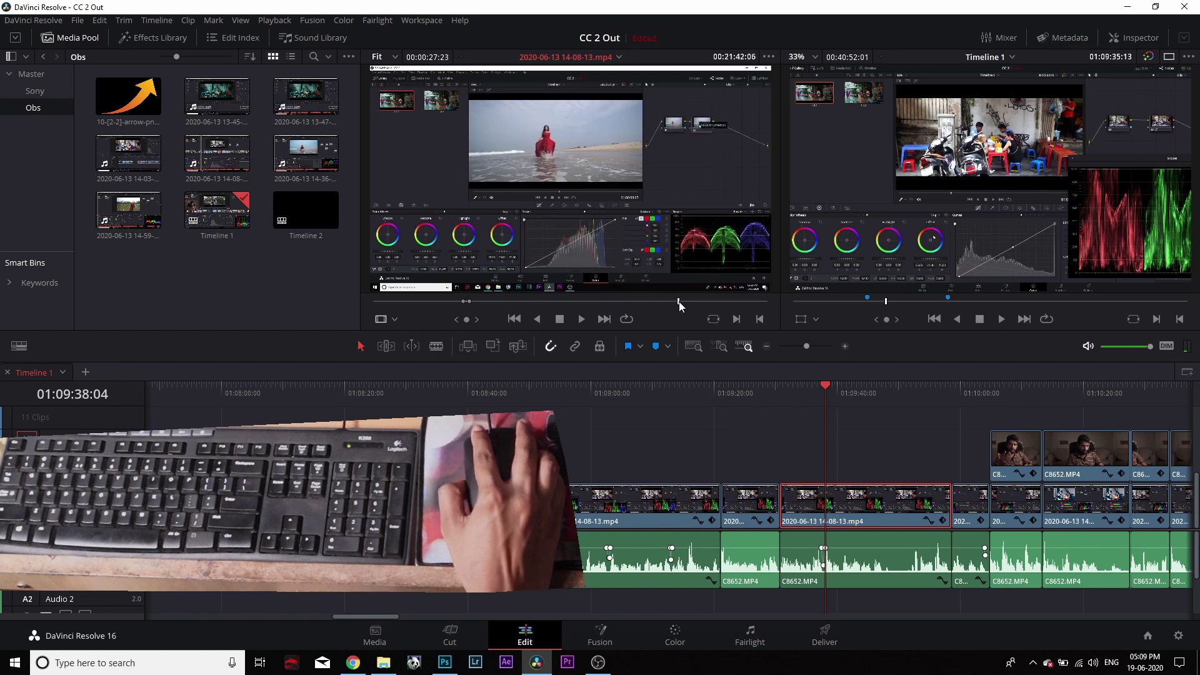
{"action": "left_click", "coordinate": [533, 302]}
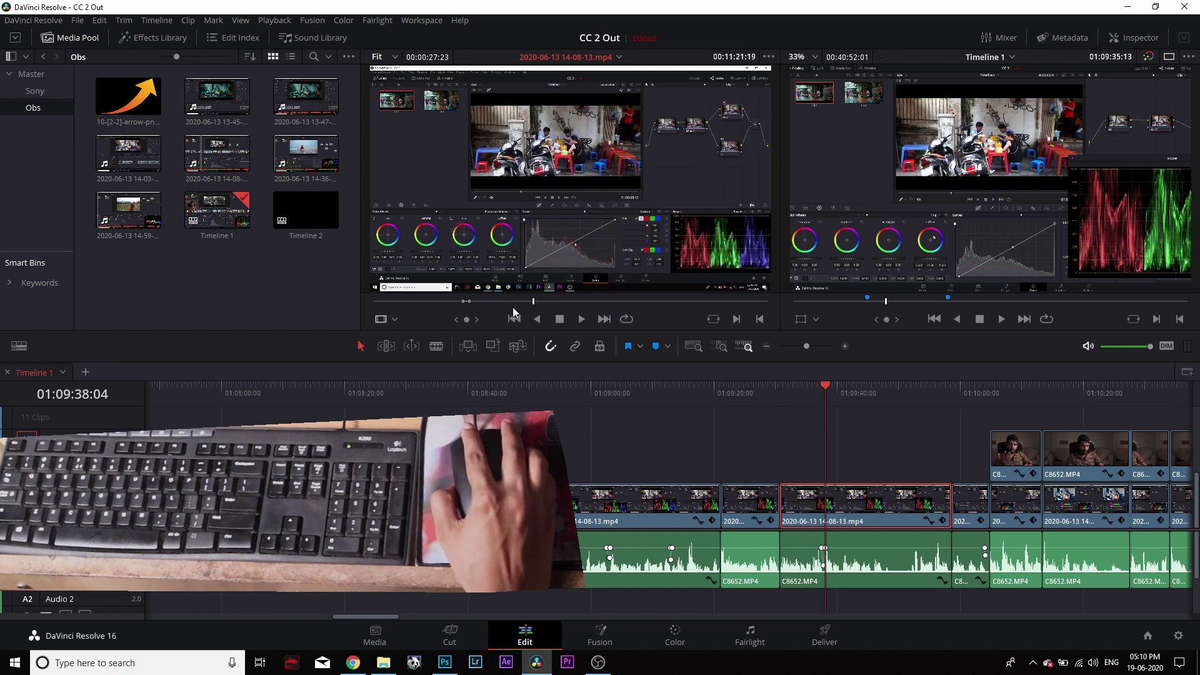